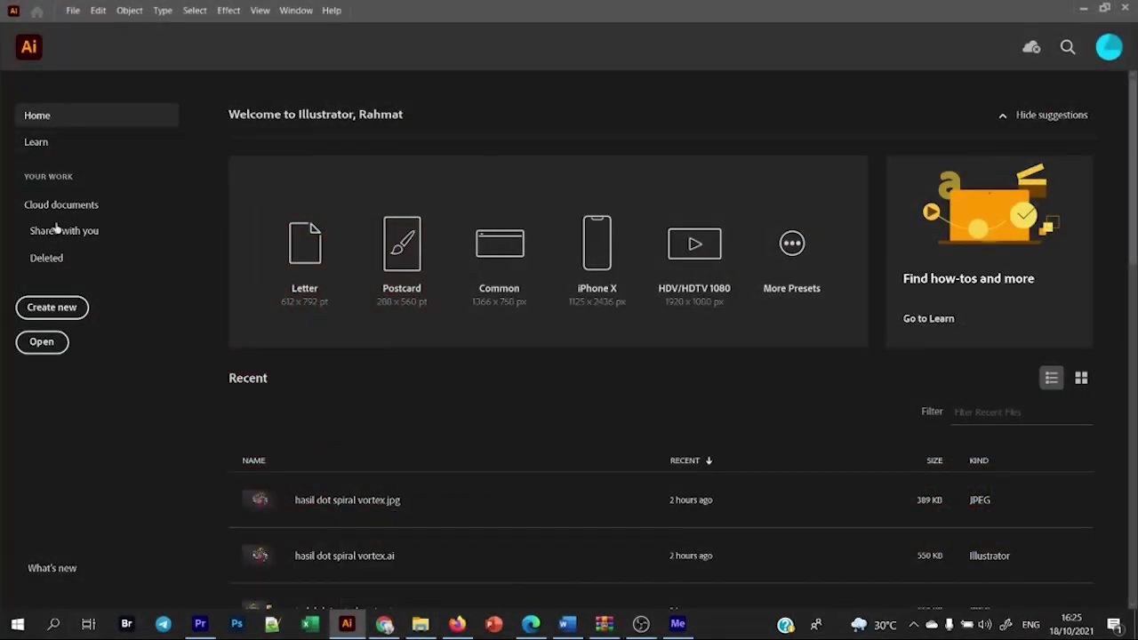
- Create a new blank document, Untitled-3, from a preset on the Home screen
click(78, 308)
click(636, 448)
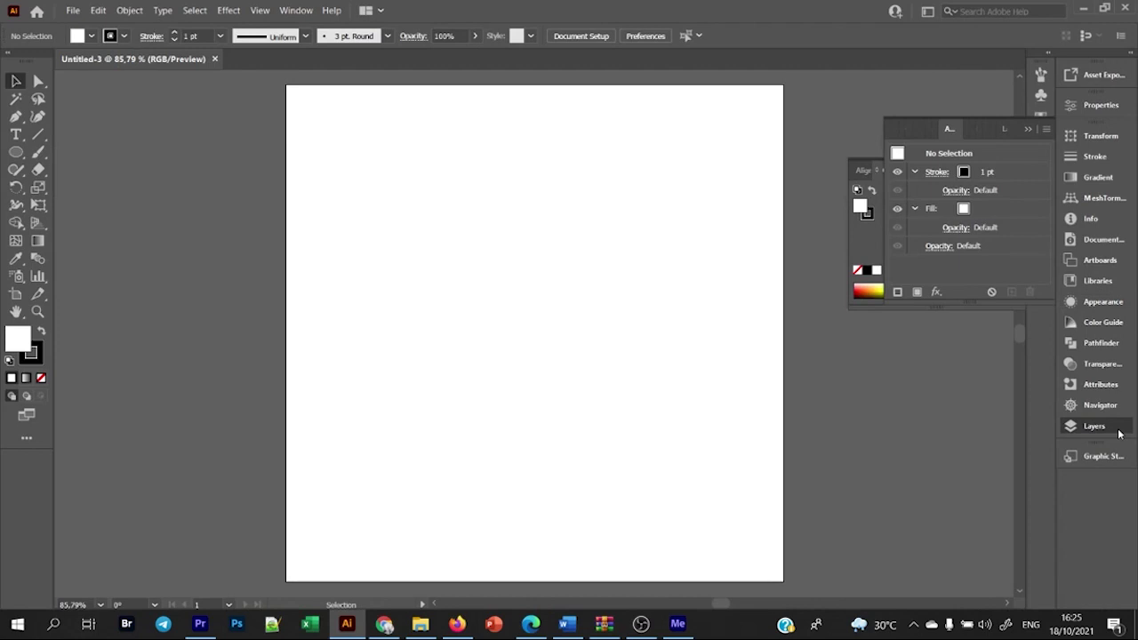
- Show the Layers panel and draw a rectangle covering the whole artboard
click(1094, 427)
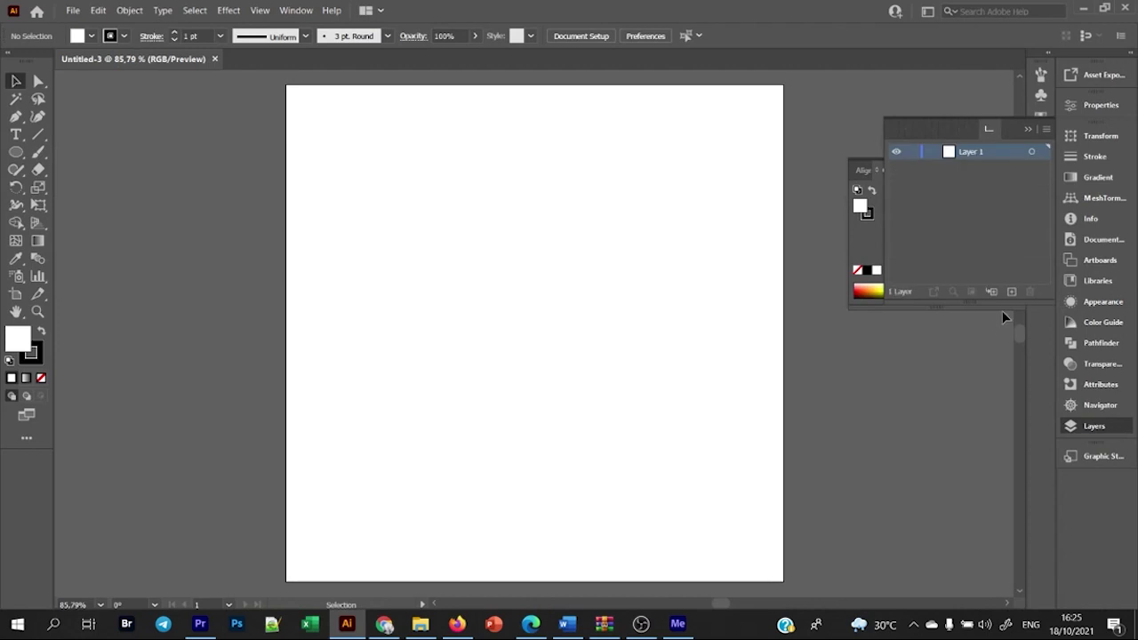
drag(17, 154, 57, 150)
drag(286, 85, 783, 579)
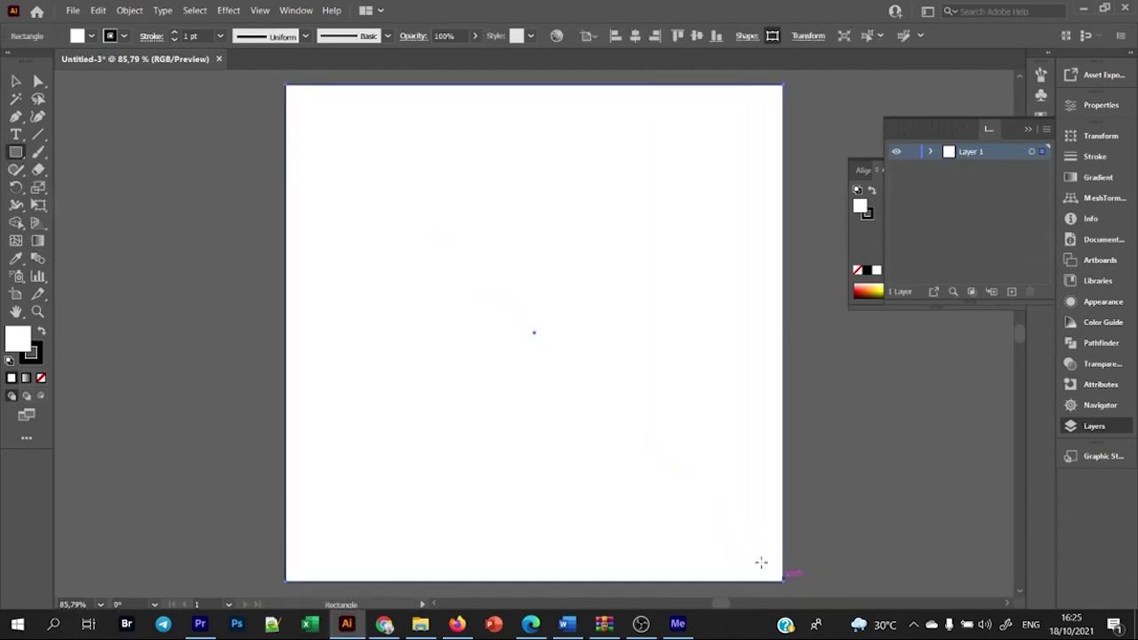
- Turn the rectangle into a gradient mesh with lines near both side edges and an upper-middle point
click(16, 241)
click(331, 418)
click(344, 419)
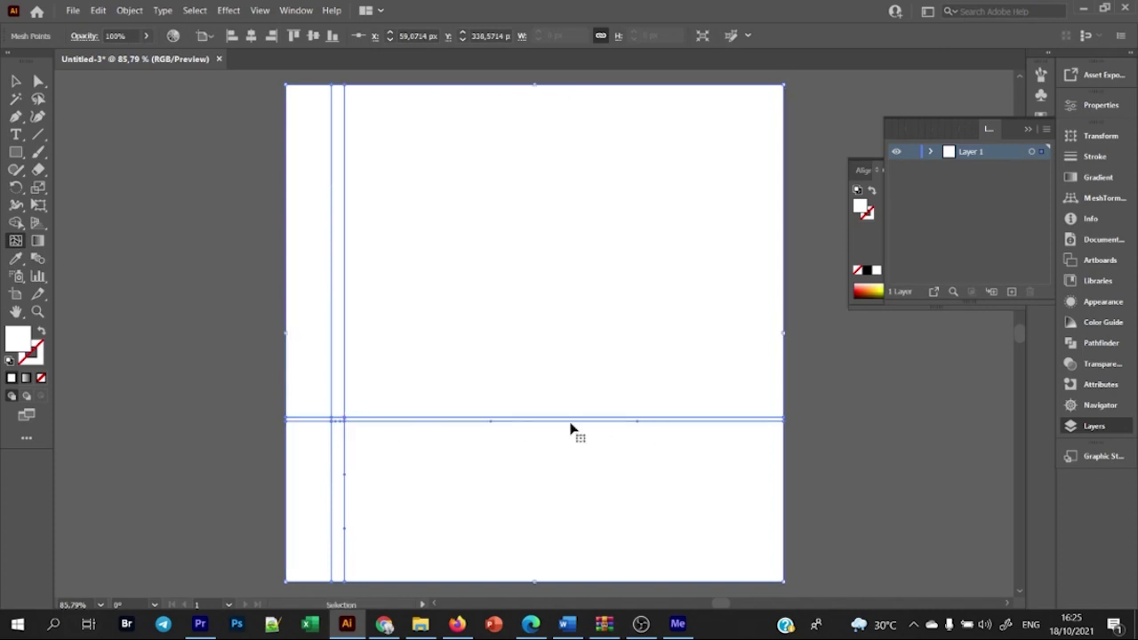
key(ctrl+z)
click(697, 415)
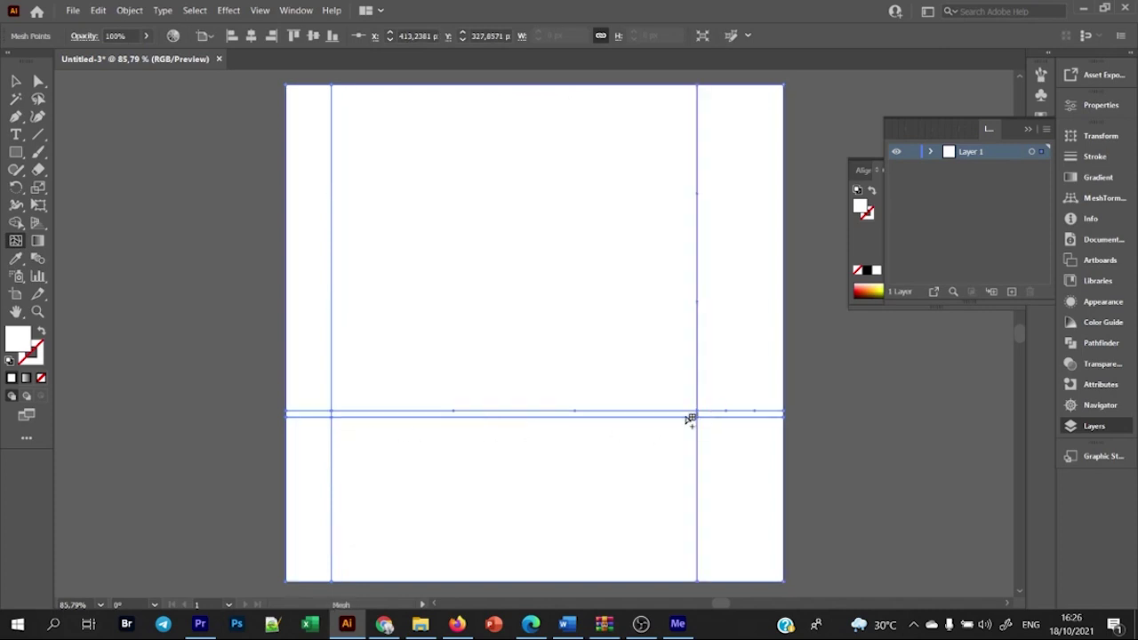
click(513, 232)
- Lasso-select the upper mesh points and bring up the Color Picker for their fill
key(v)
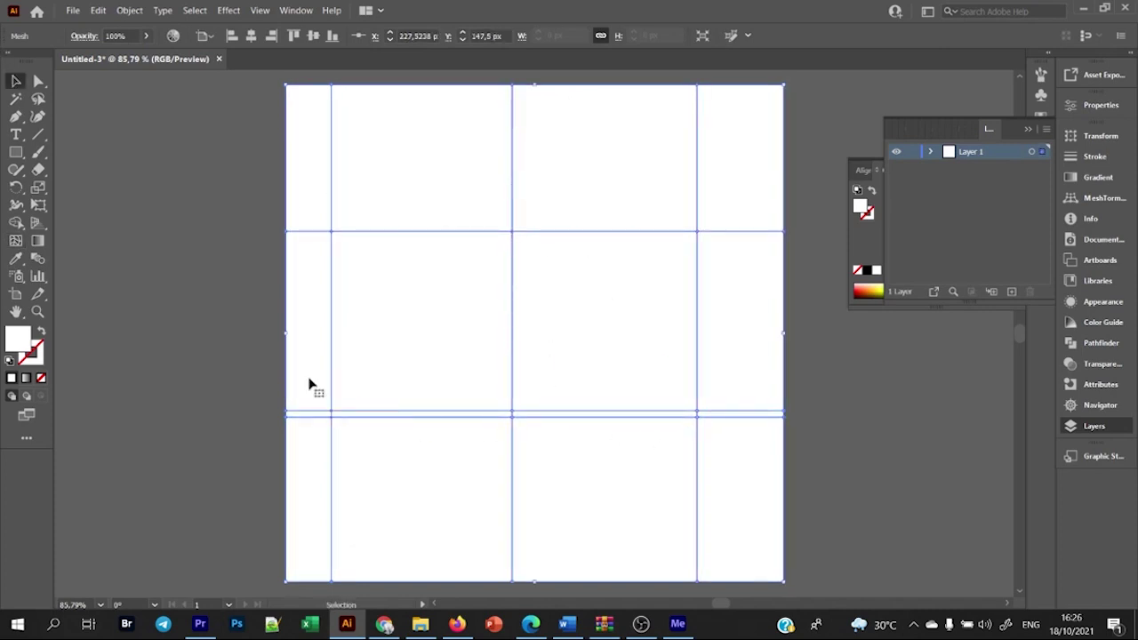
click(309, 384)
key(q)
drag(430, 399, 430, 399)
drag(207, 380, 305, 421)
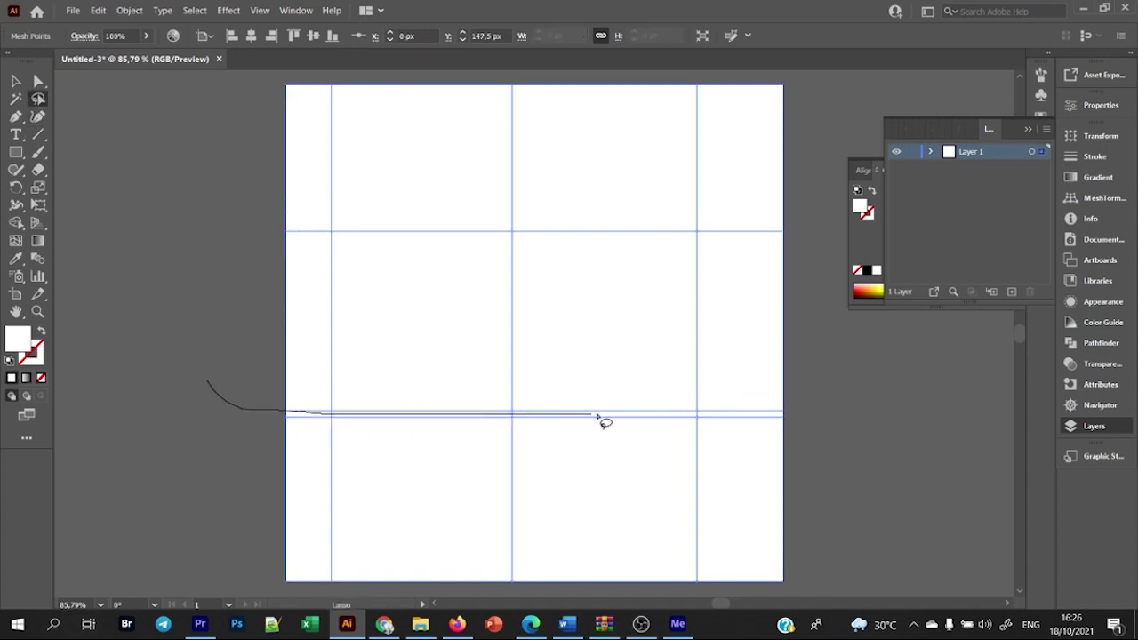
drag(239, 295, 209, 378)
double_click(18, 338)
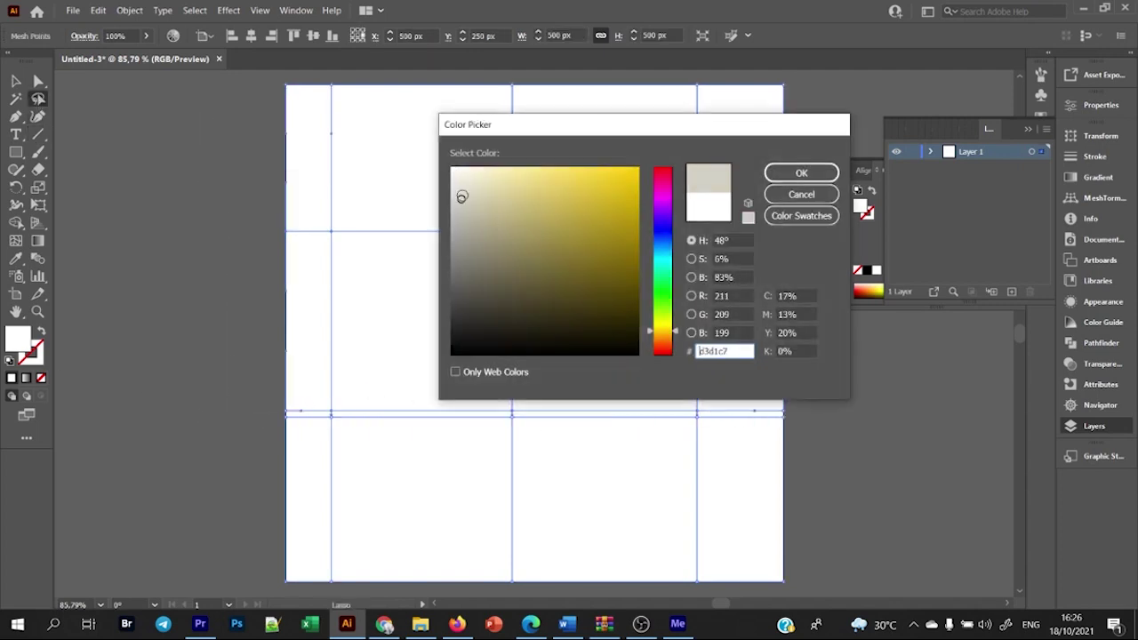
- Apply the light grey colour to the selected upper mesh points
click(447, 180)
key(Return)
click(15, 81)
click(110, 145)
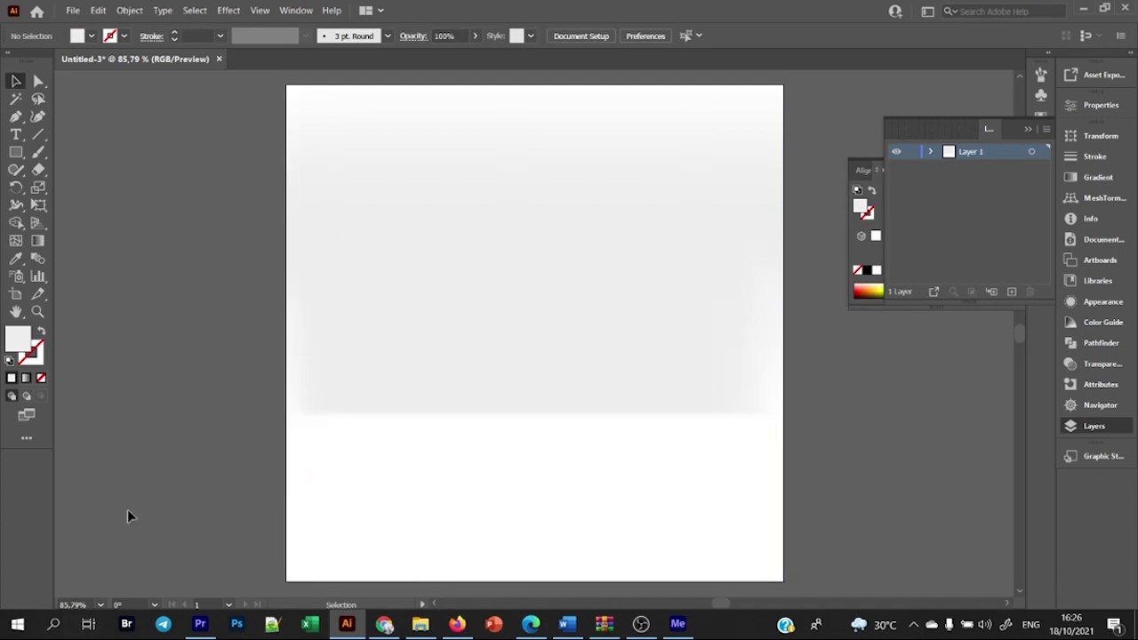
click(302, 486)
click(127, 406)
click(336, 387)
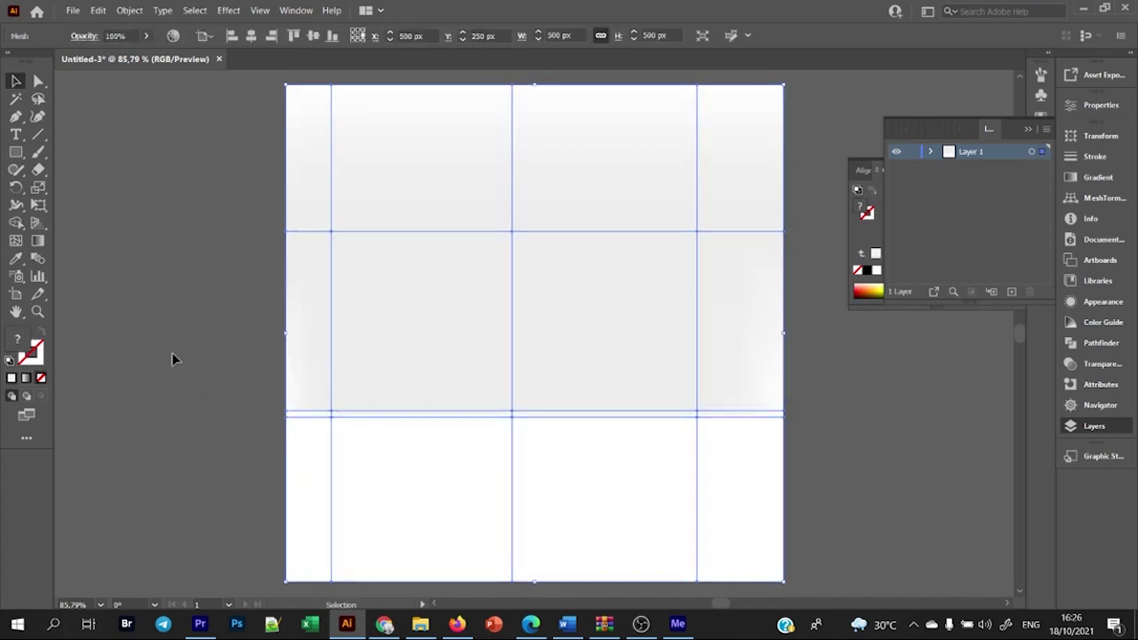
- Give a lower-left mesh point the same light grey using the Eyedropper
key(a)
click(330, 414)
key(i)
click(381, 415)
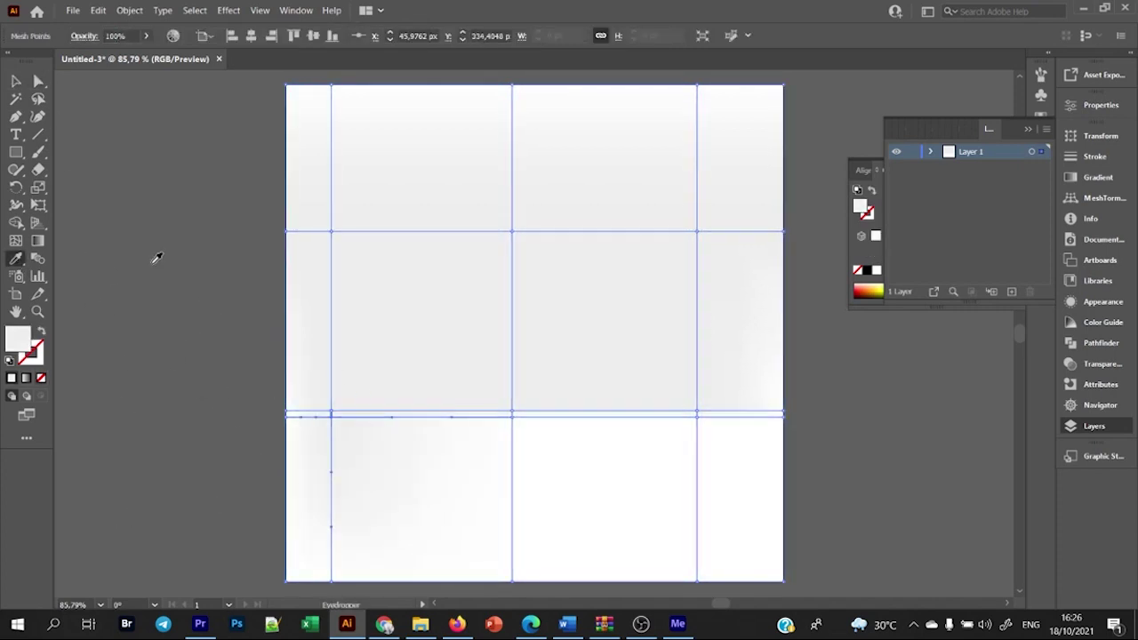
click(350, 401)
key(v)
click(190, 173)
- Colour the centre mesh point on the horizon line #d6d6d6
key(ctrl+minus)
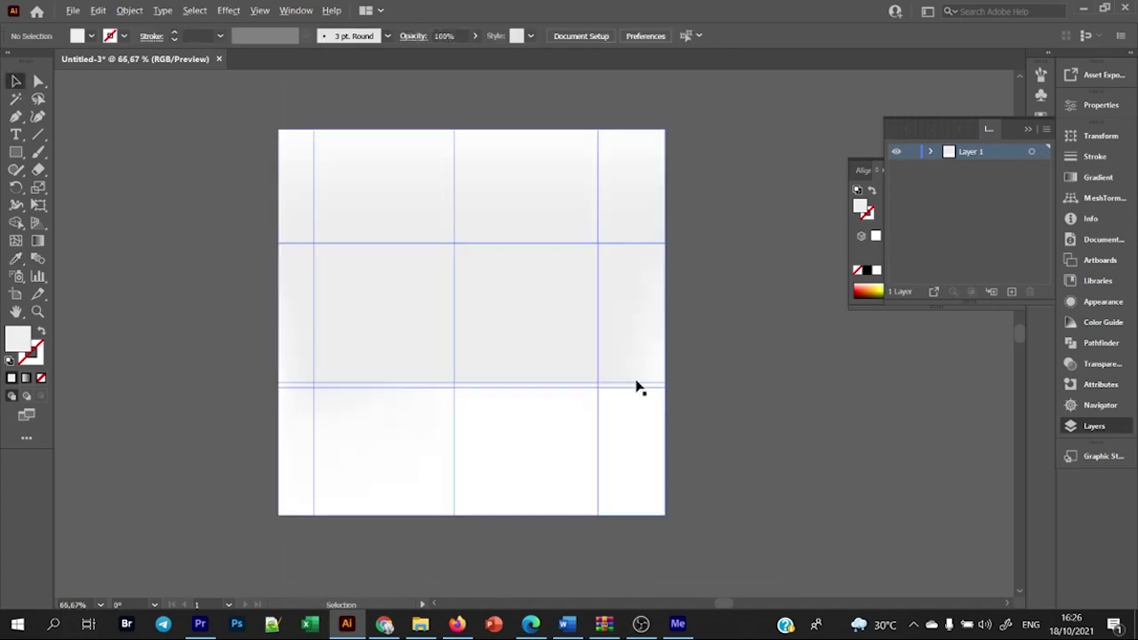
alt+scroll(821, 428, up, 1)
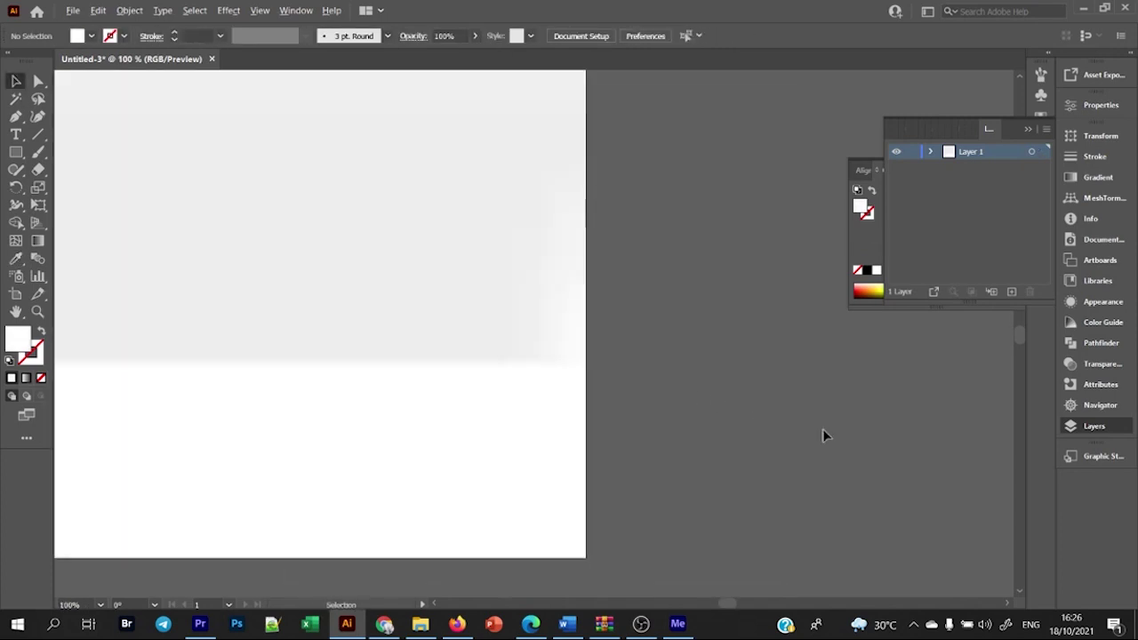
alt+scroll(823, 429, down, 1)
alt+scroll(712, 419, up, 2)
click(442, 402)
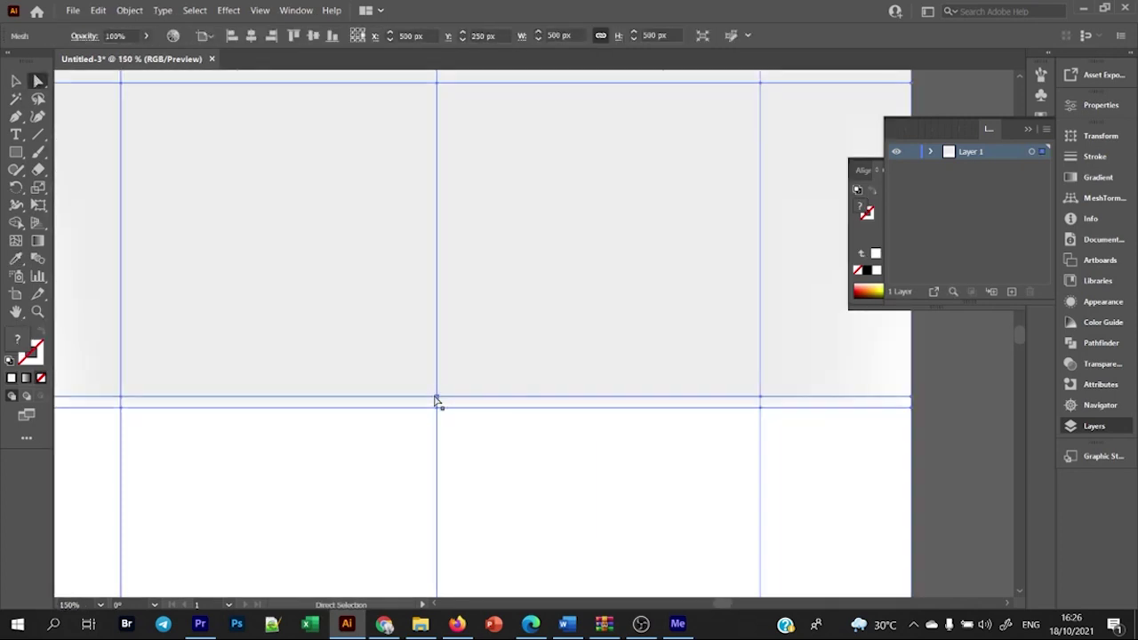
click(436, 401)
double_click(18, 339)
text(d6d6d6)
click(800, 173)
key(ctrl+0)
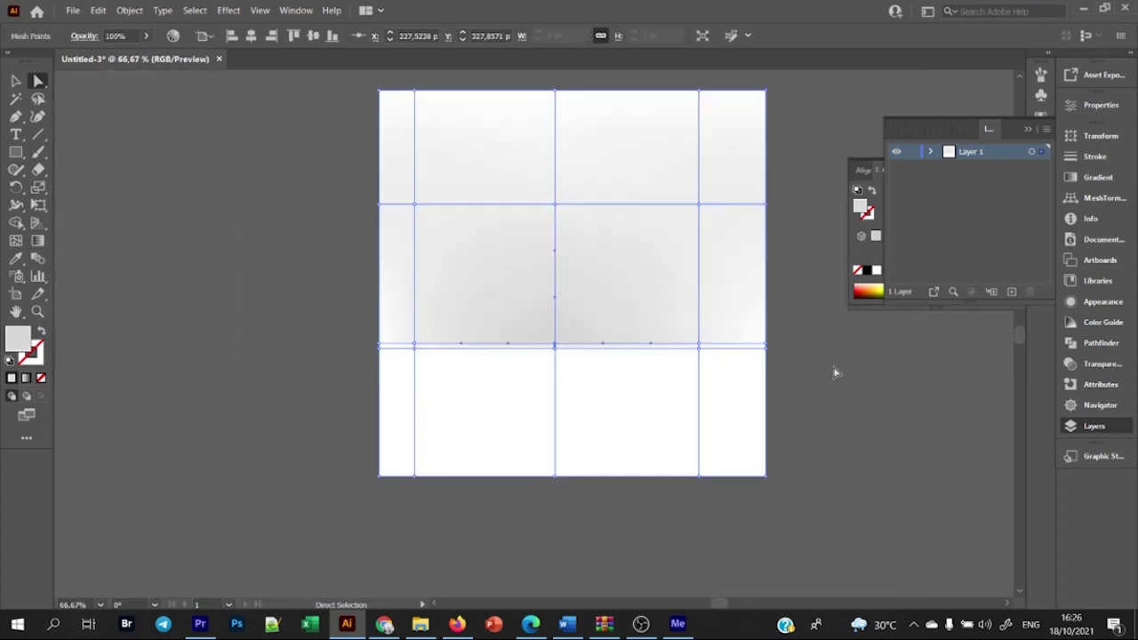
- Sample a grey tone onto the centre mesh point with the Eyedropper
click(15, 81)
click(154, 162)
alt+scroll(519, 295, down, 1)
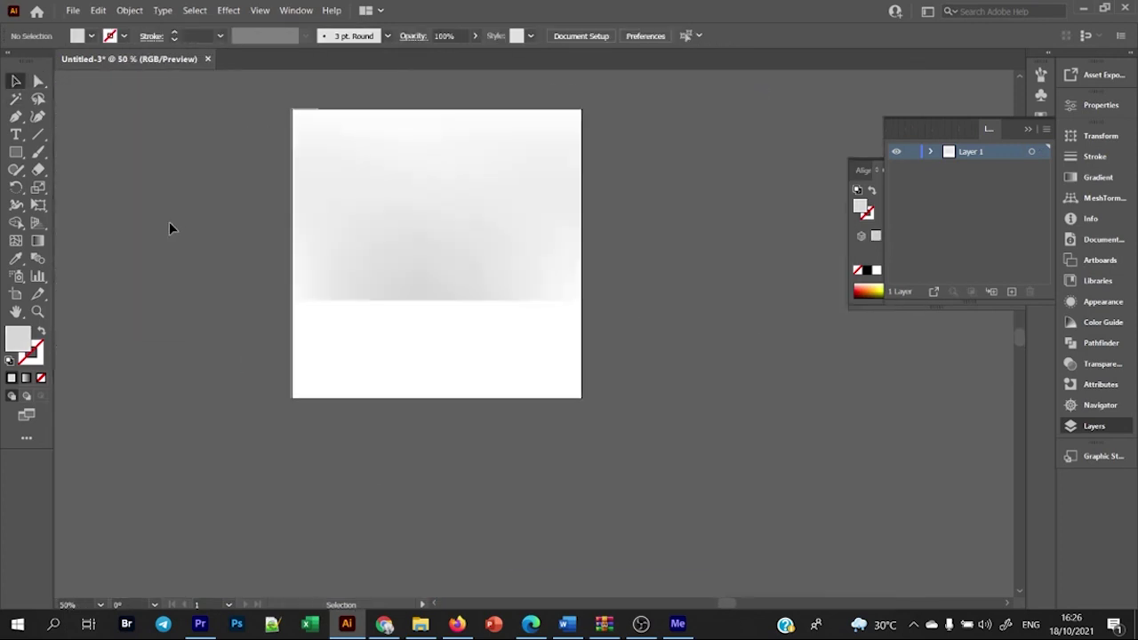
alt+scroll(396, 336, up, 2)
click(38, 81)
click(397, 320)
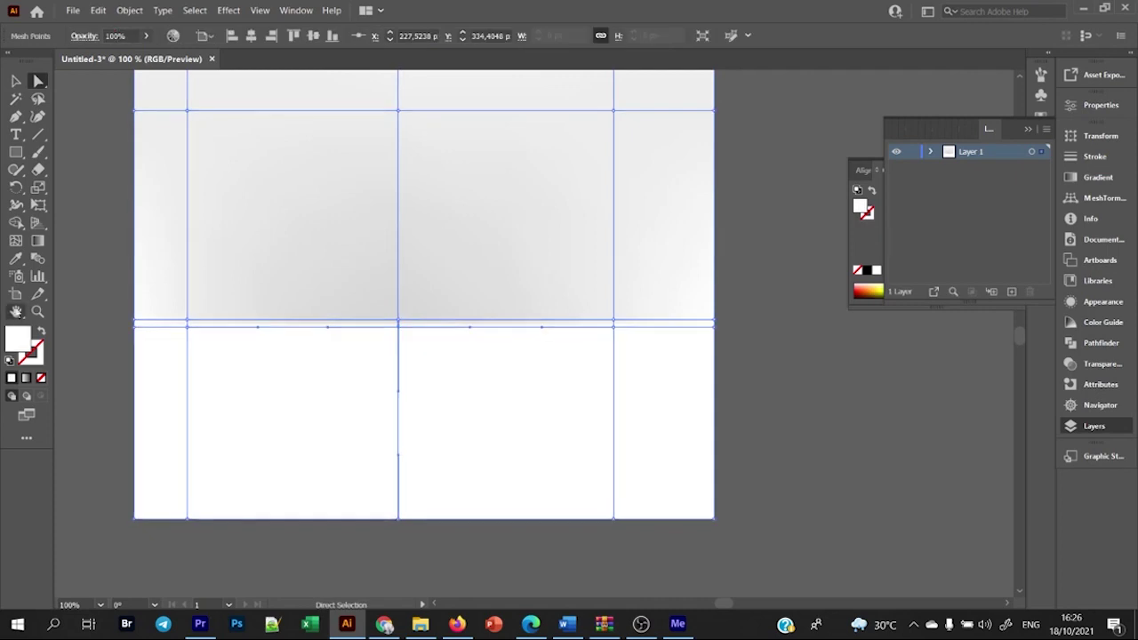
click(15, 258)
click(446, 97)
click(799, 329)
- Drag the red apple photo 4021-done_1024x1024.jpg from File Explorer into the document
alt+scroll(787, 338, down, 2)
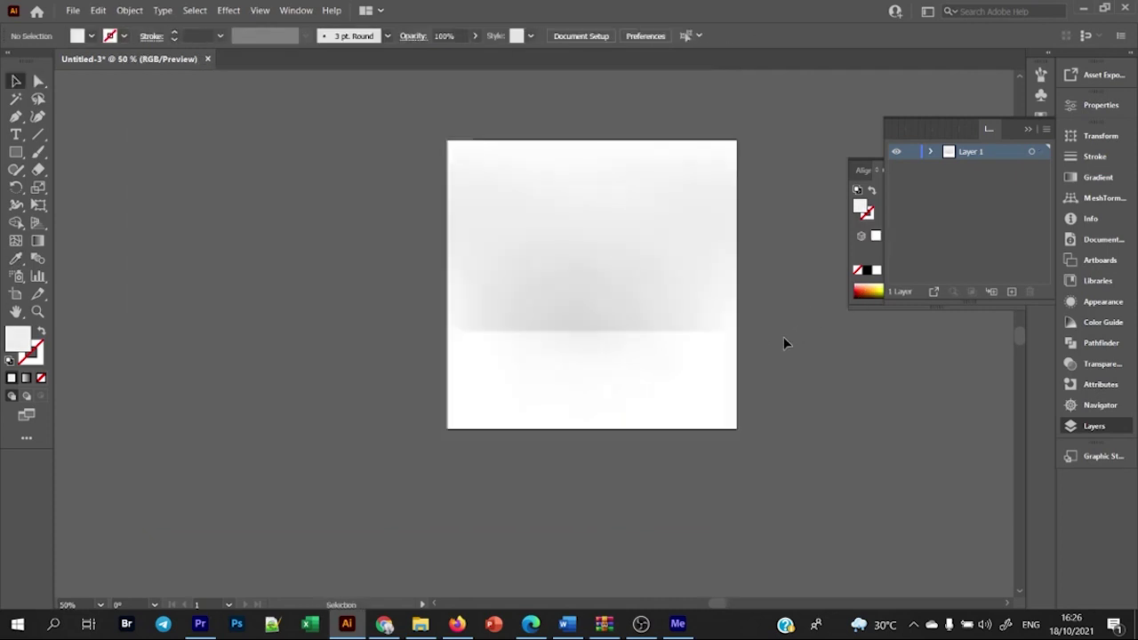
click(421, 624)
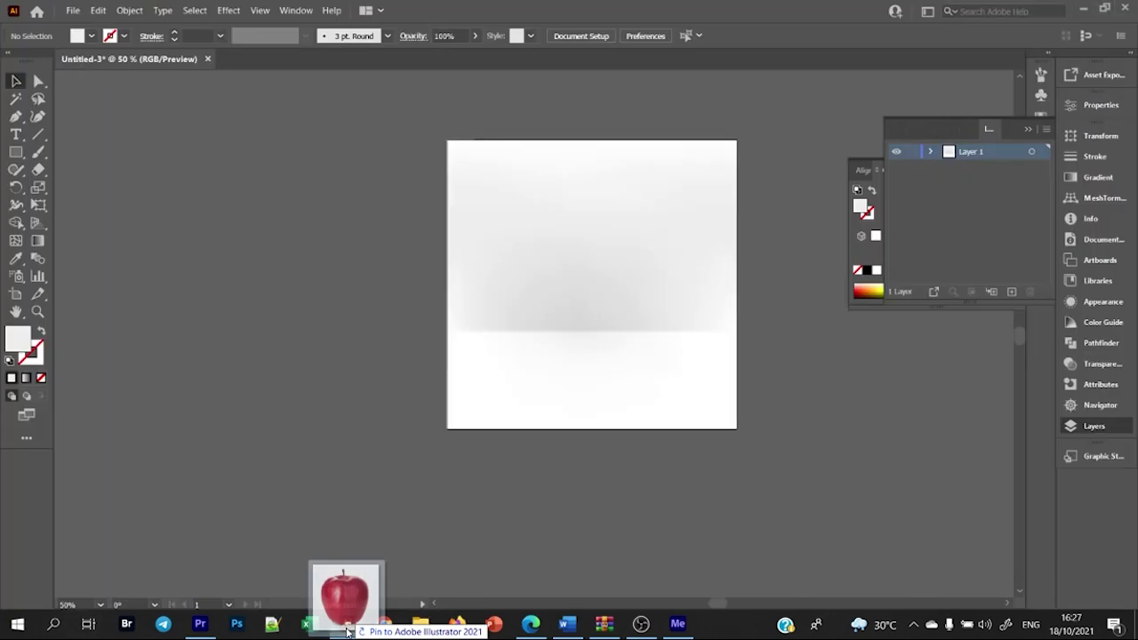
drag(274, 155, 315, 257)
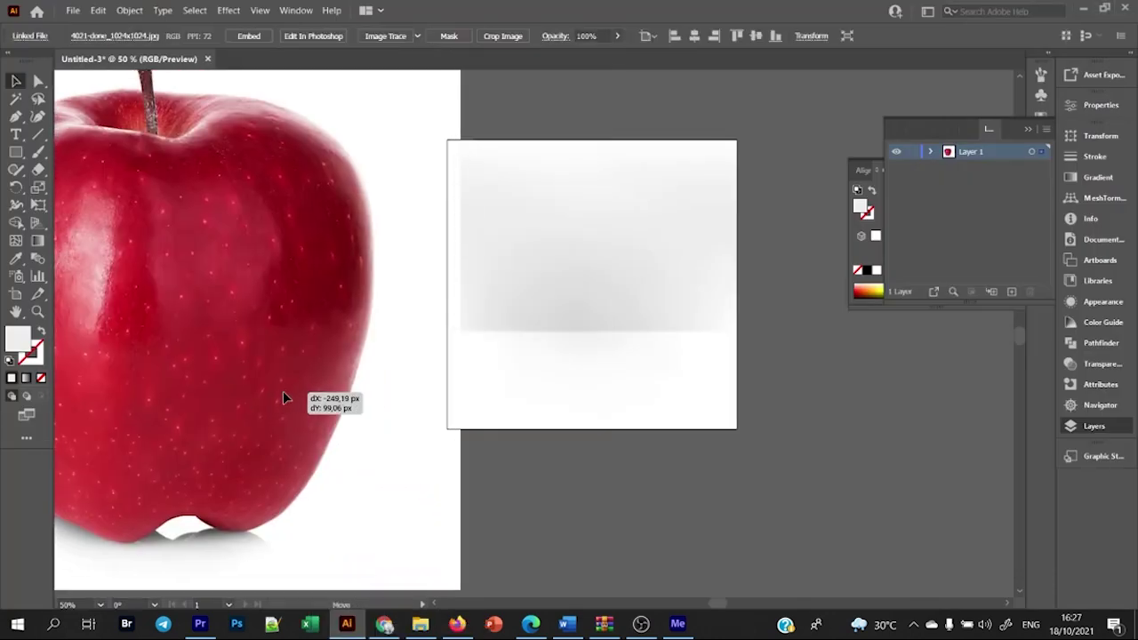
- Scale the placed apple photo and move it into Layer 2
mouse_move(282, 390)
mouse_down()
mouse_move(417, 495)
mouse_move(345, 460)
mouse_up()
click(498, 400)
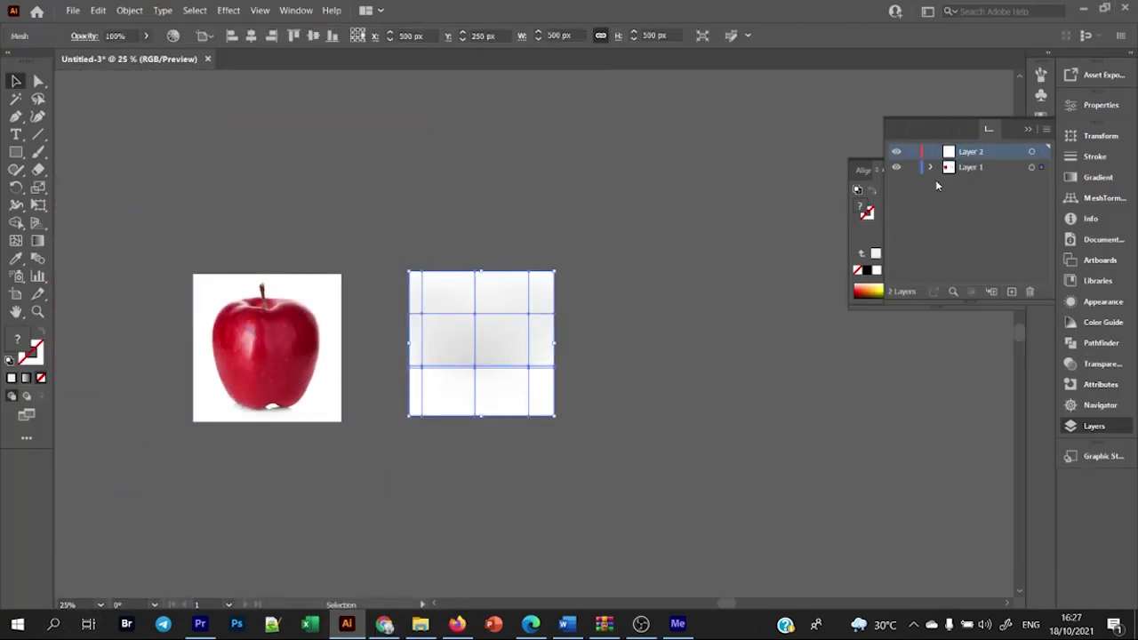
alt+click(967, 171)
drag(965, 182, 970, 153)
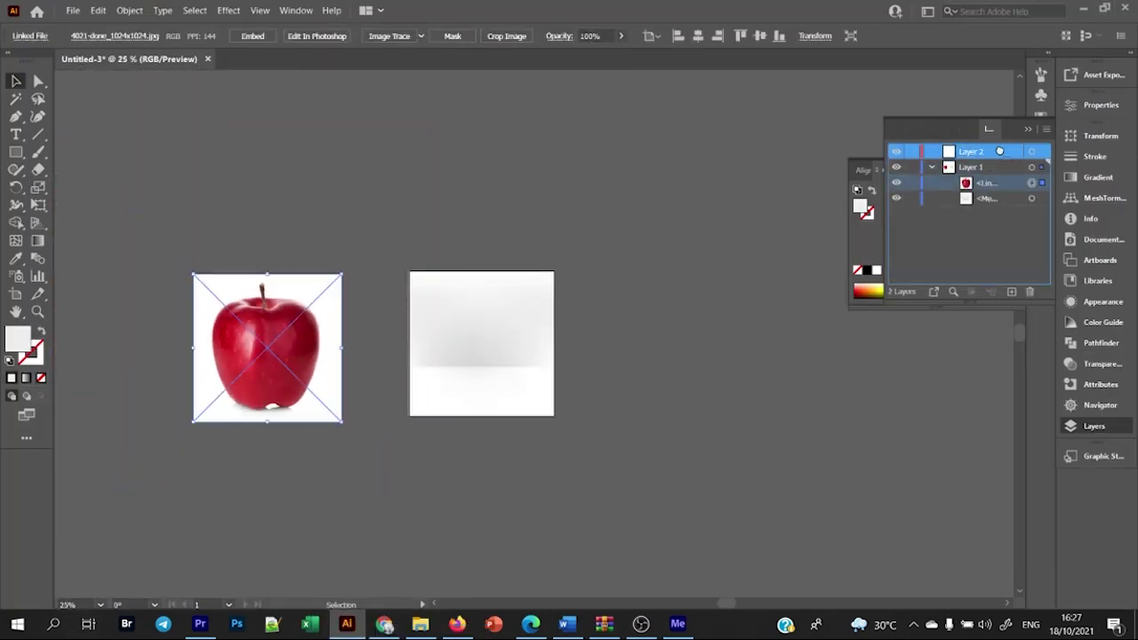
- Rename the mesh layer to 'background'
click(931, 168)
double_click(982, 169)
text(background)
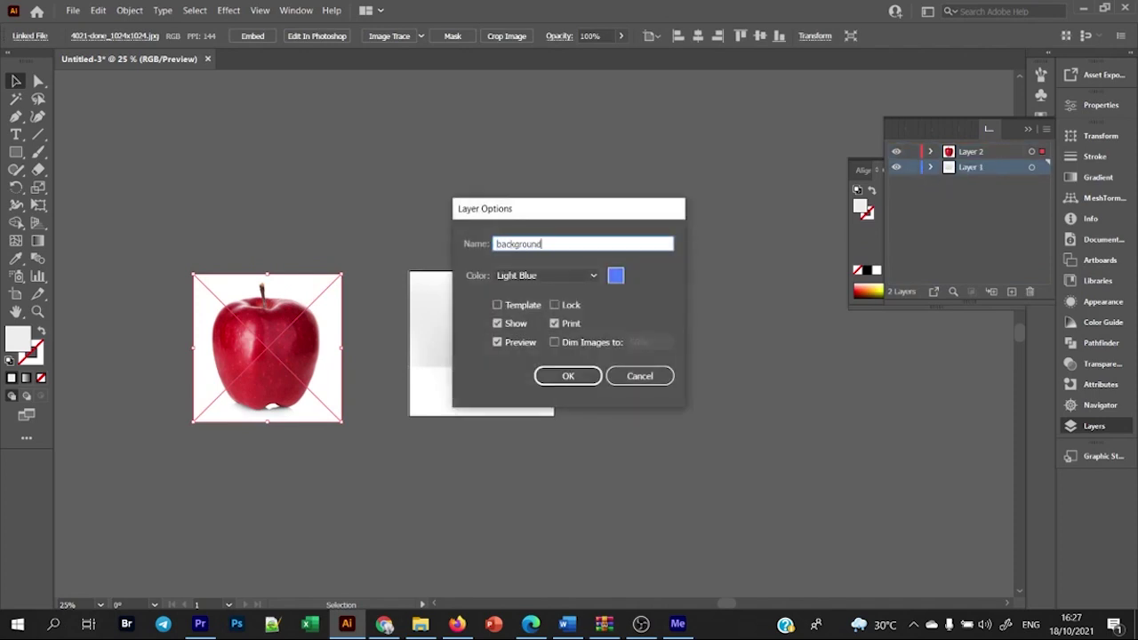
click(568, 376)
- Scale and centre the apple over the background, then lock its layer
drag(275, 354, 472, 335)
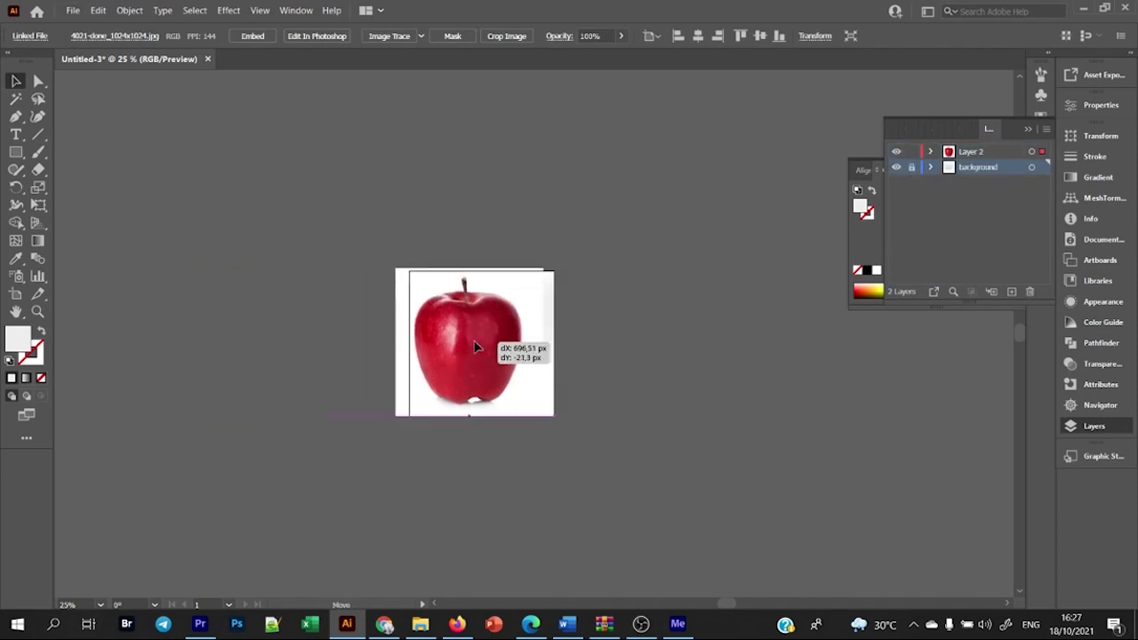
key(ctrl+plus)
drag(599, 459, 554, 445)
drag(487, 369, 480, 385)
key(ctrl+plus)
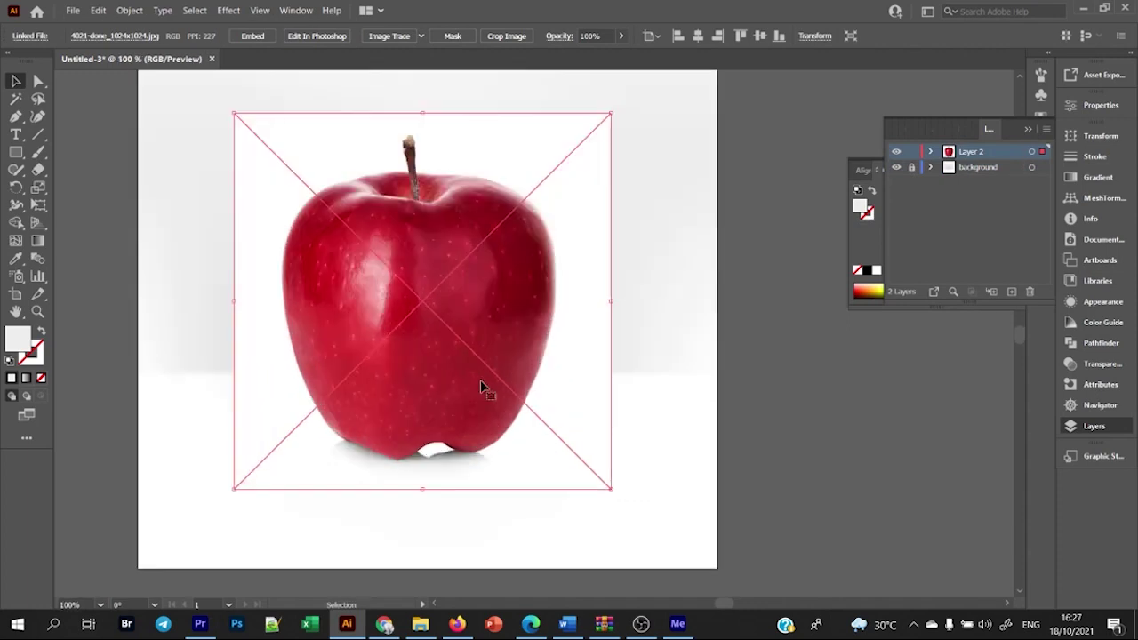
click(669, 325)
key(ctrl+minus)
click(601, 322)
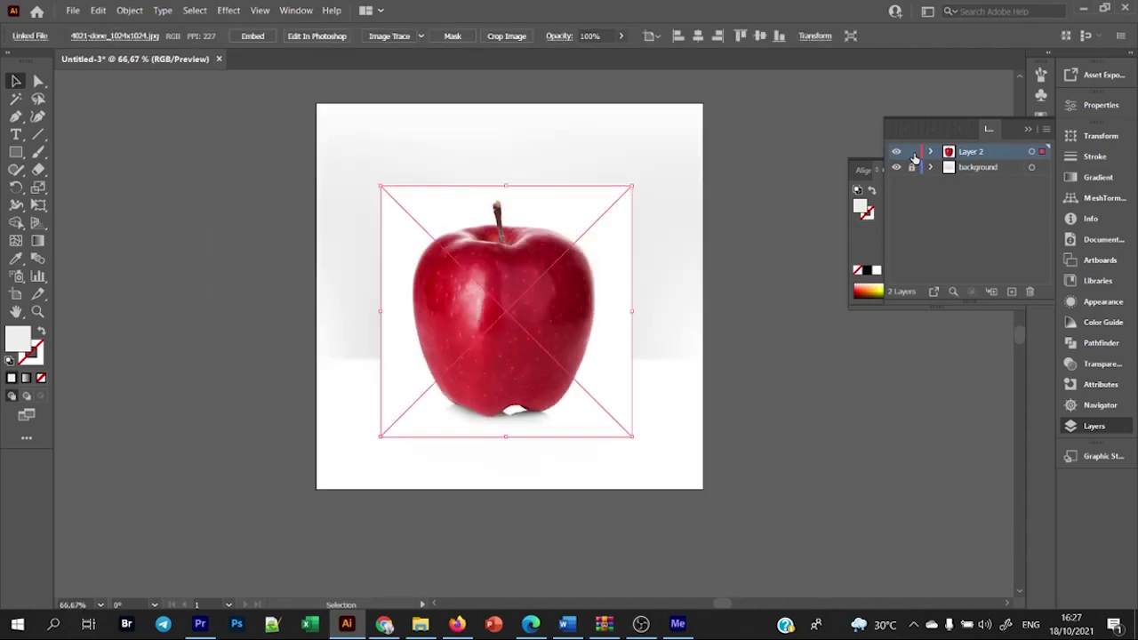
click(912, 152)
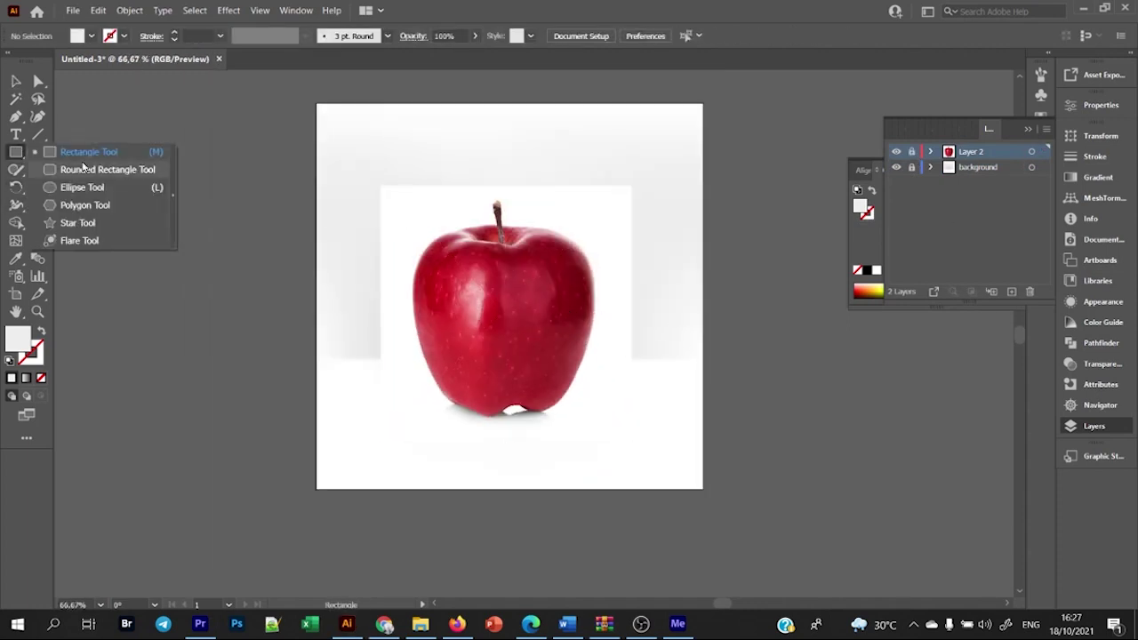
- Draw a light grey rectangle over the apple at 36% opacity
click(86, 152)
click(28, 157)
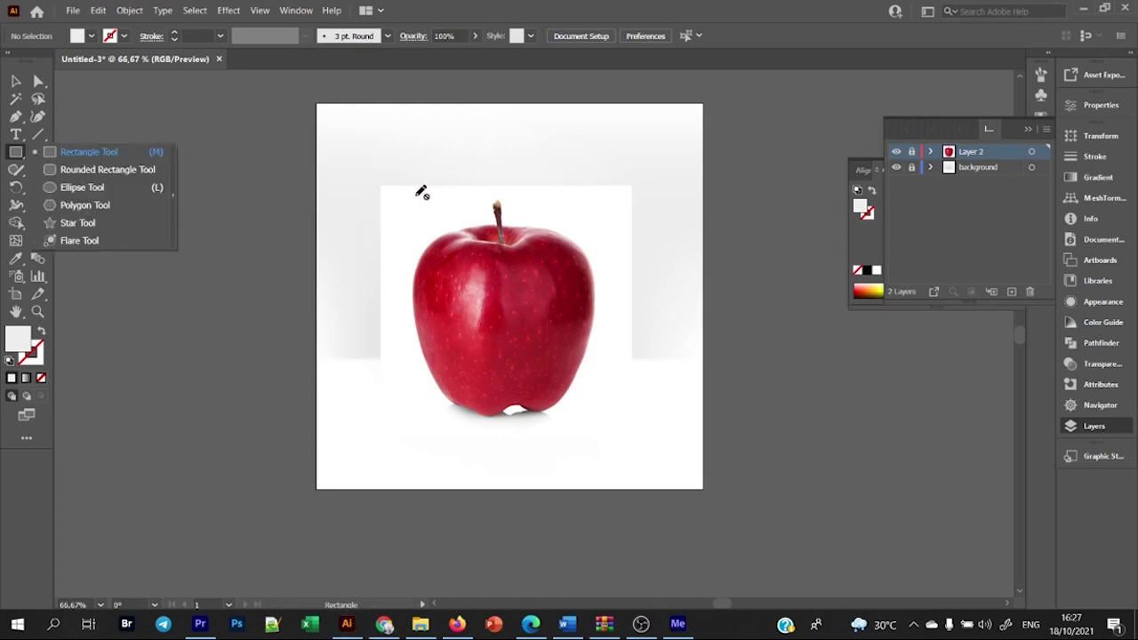
key(v)
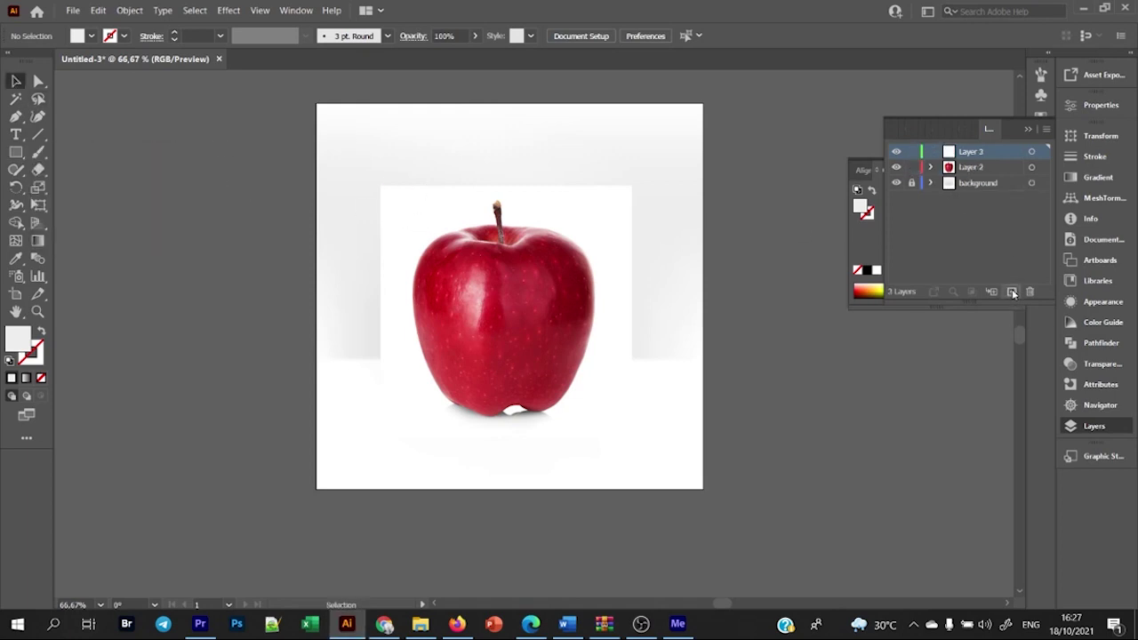
key(ctrl+z)
key(m)
drag(408, 218, 607, 417)
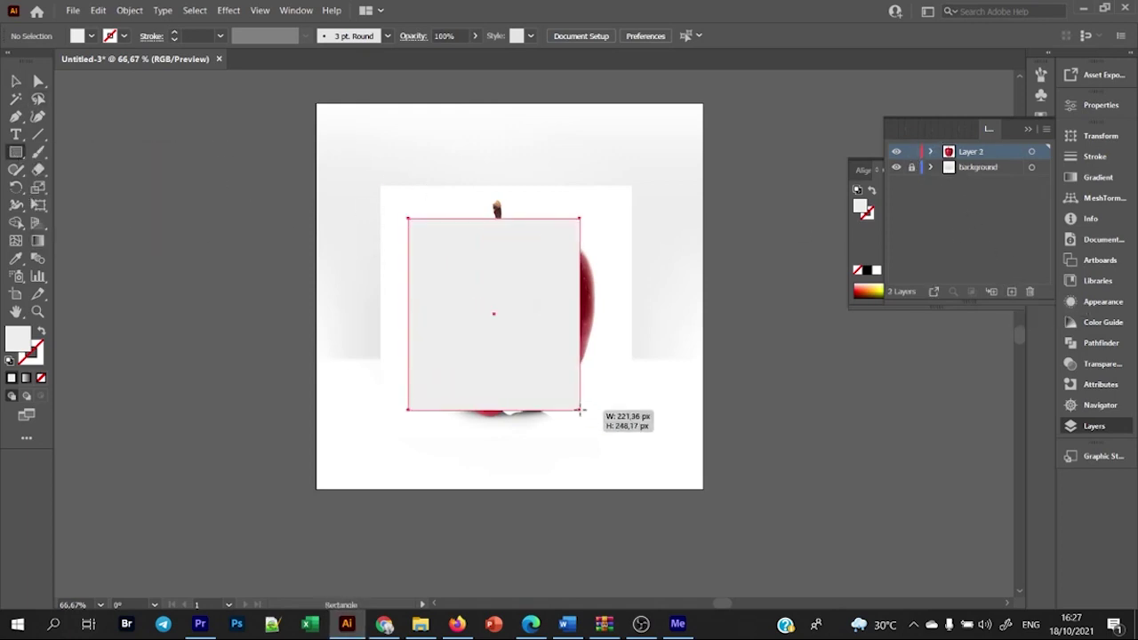
click(475, 35)
drag(481, 56, 437, 55)
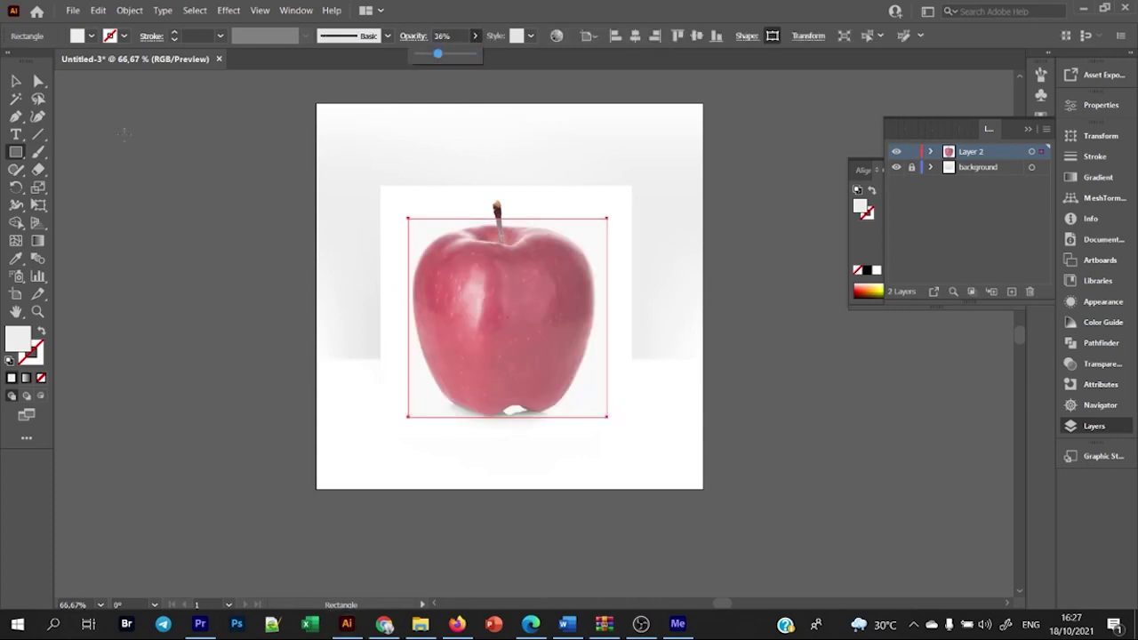
key(v)
- Fit the rectangle's left, right, top and bottom edges to the apple
key(ctrl+1)
drag(355, 287, 359, 288)
drag(646, 295, 632, 289)
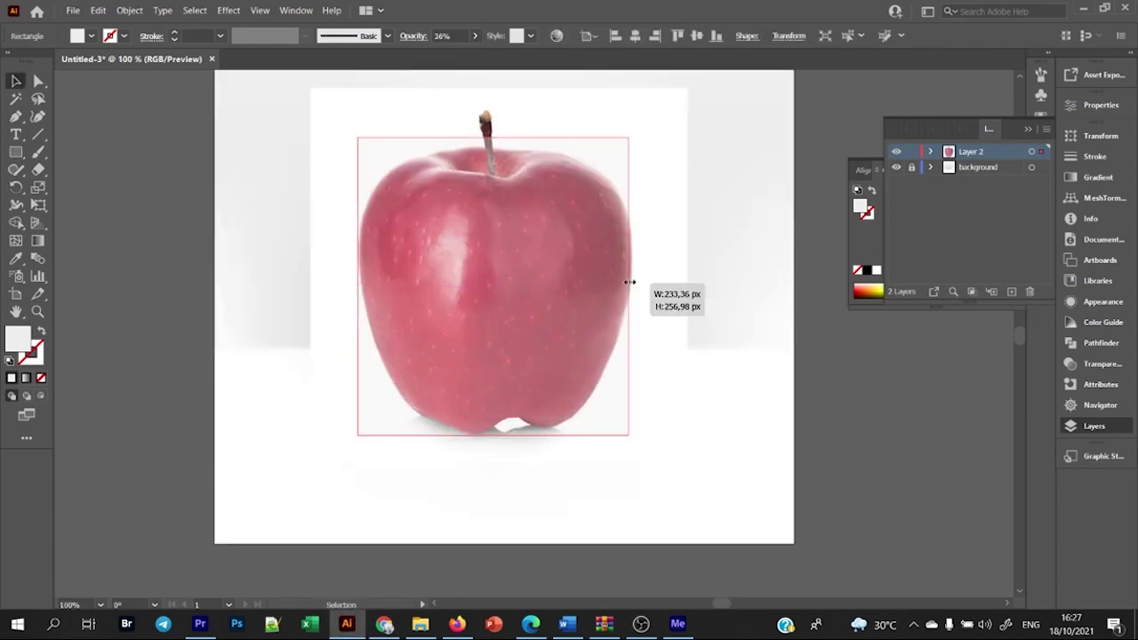
drag(498, 138, 498, 146)
drag(533, 433, 496, 435)
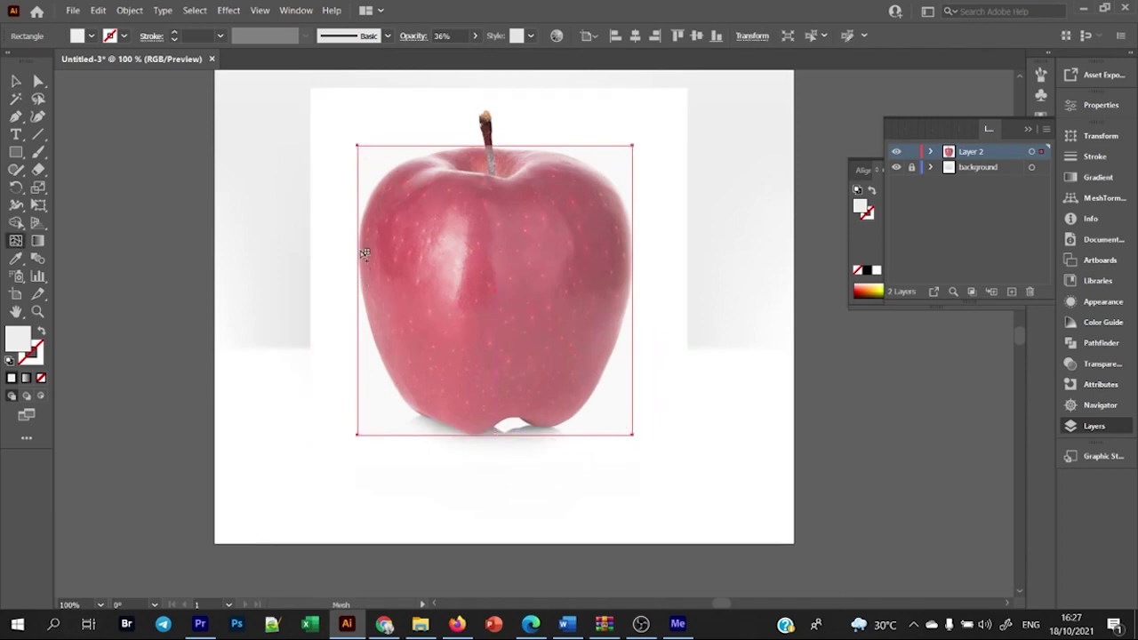
- Convert the overlay rectangle to a gradient mesh and curve its top-left edge onto the apple
click(506, 367)
key(ctrl+z)
click(499, 267)
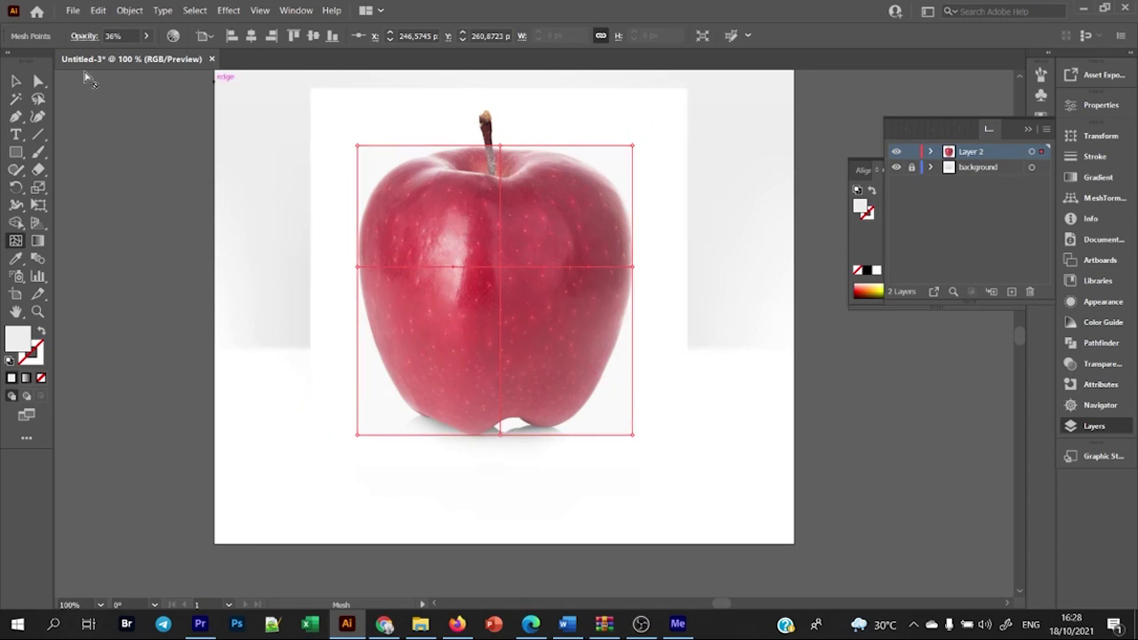
scroll(521, 159, up, 2)
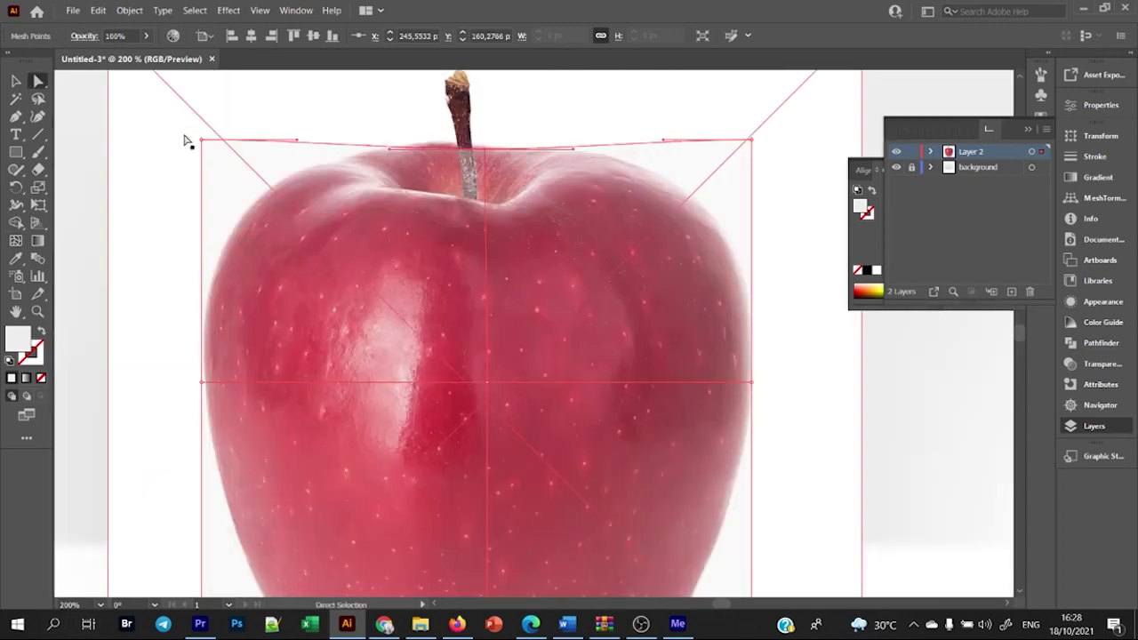
drag(202, 142, 249, 203)
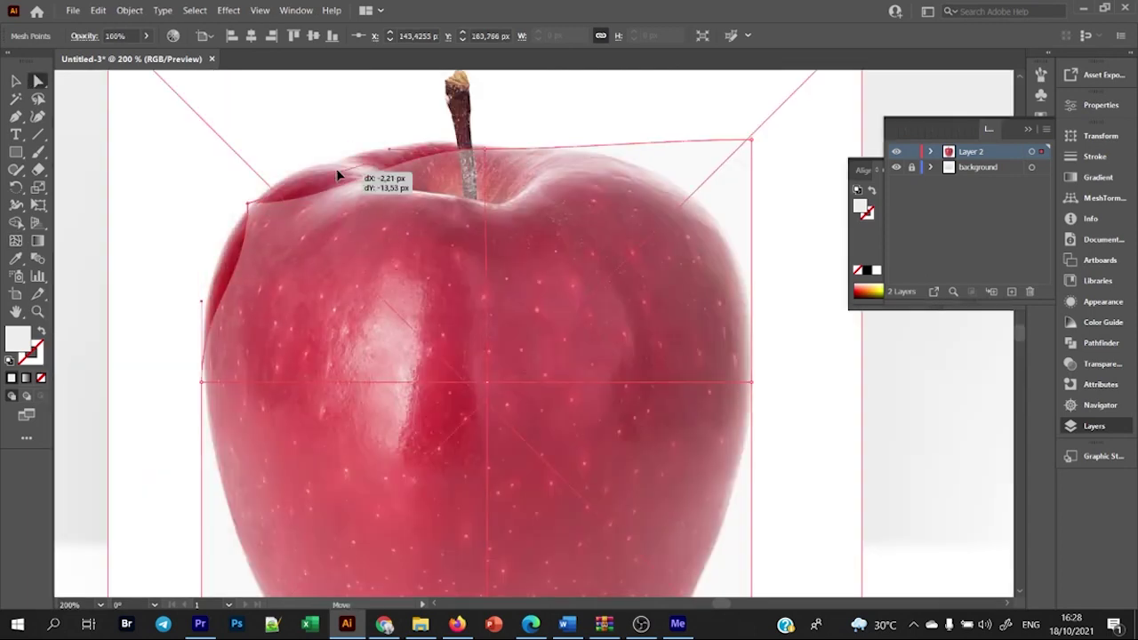
drag(331, 196, 292, 160)
drag(249, 204, 251, 206)
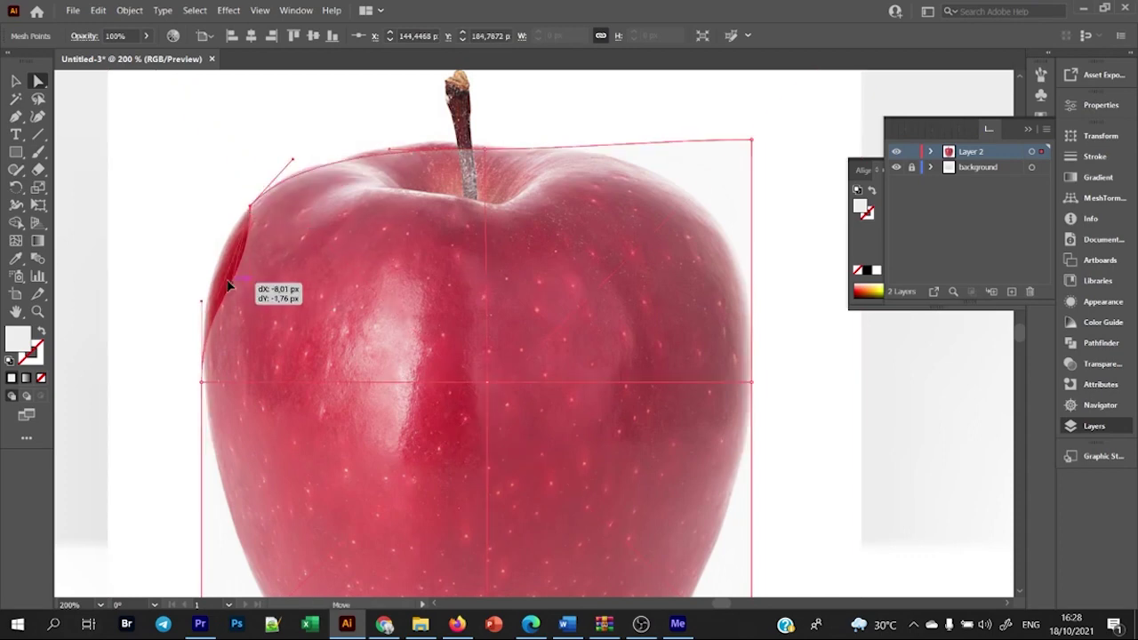
drag(228, 285, 222, 249)
- Move the bottom-left mesh corner to the apple's base and fit the lower-left edge
scroll(223, 249, down, 2)
scroll(227, 484, up, 2)
mouse_move(223, 472)
mouse_down()
mouse_move(315, 447)
mouse_move(329, 458)
mouse_up()
scroll(329, 356, up, 1)
drag(330, 351, 286, 406)
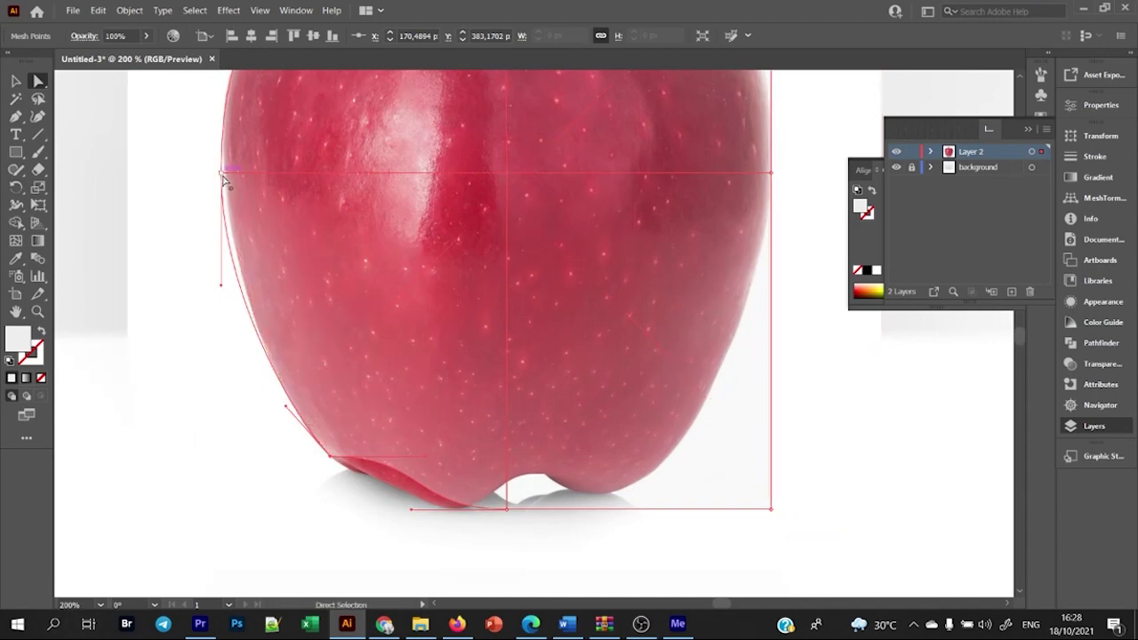
drag(224, 181, 230, 183)
scroll(241, 213, up, 3)
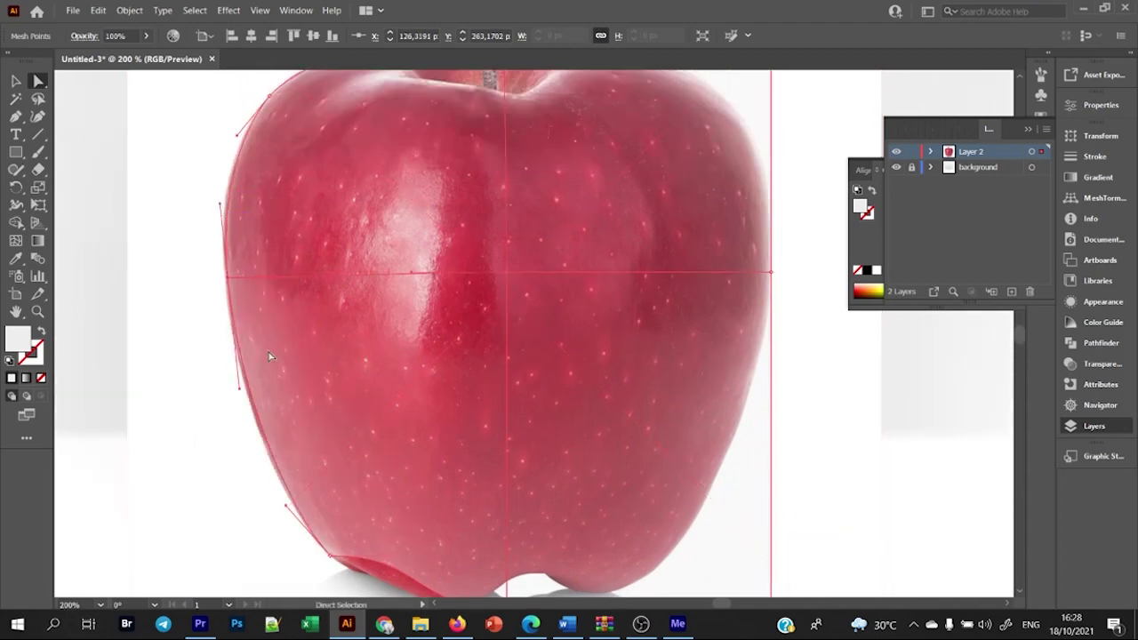
scroll(267, 355, up, 2)
mouse_move(322, 389)
mouse_down()
mouse_move(303, 416)
mouse_move(223, 398)
mouse_up()
- Pull the bottom-centre mesh point into the apple's notch and bring the bottom-right corner in
drag(457, 448, 478, 406)
drag(359, 432, 335, 522)
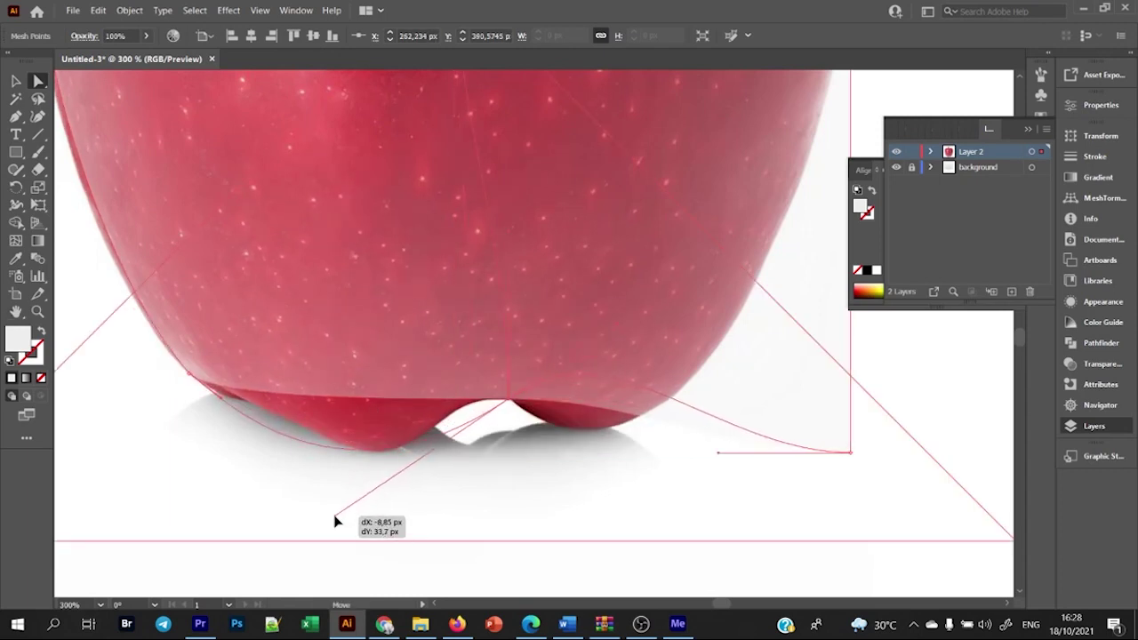
drag(520, 407, 502, 418)
scroll(760, 462, down, 2)
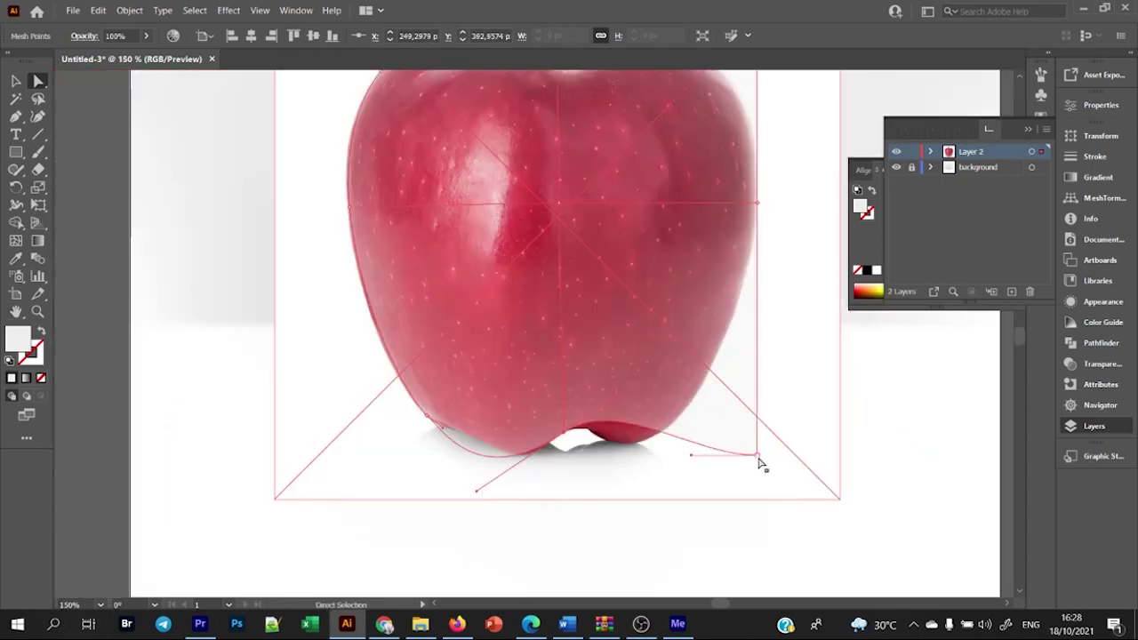
scroll(760, 463, up, 1)
drag(759, 464, 579, 453)
scroll(579, 453, up, 1)
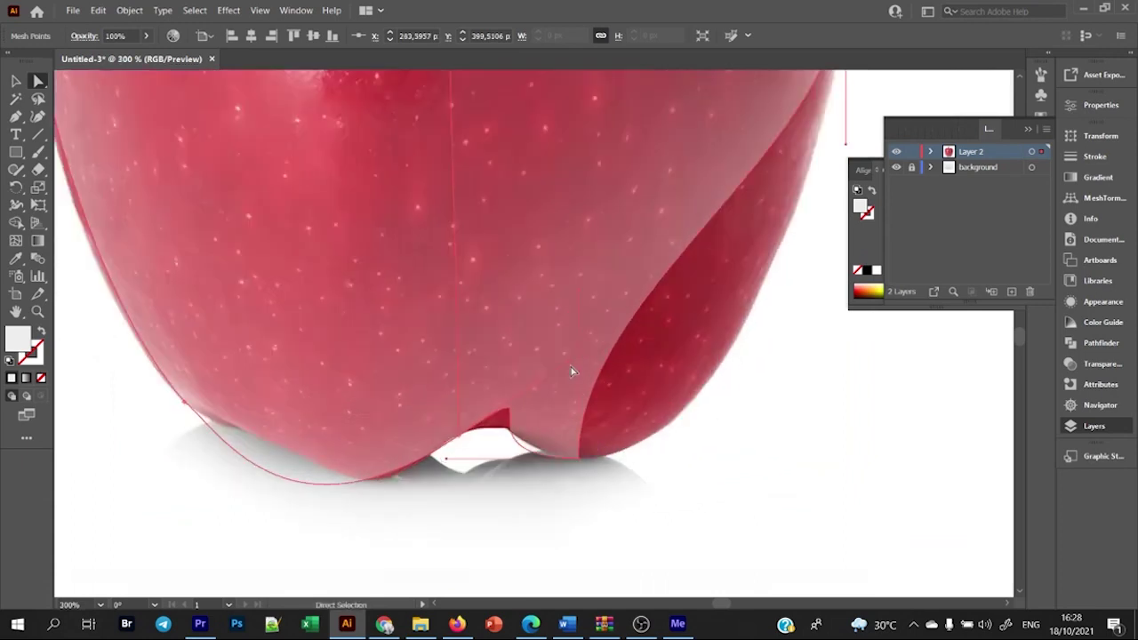
mouse_move(505, 412)
mouse_down()
mouse_move(491, 430)
mouse_move(552, 459)
mouse_up()
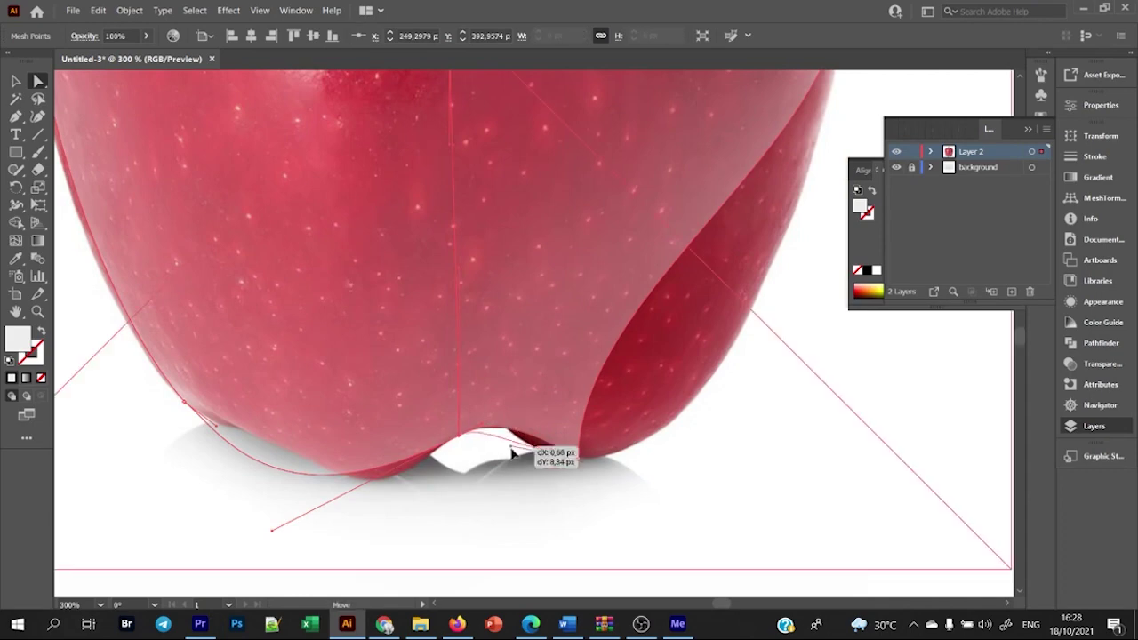
- Smooth the mesh curve along the apple's right side and reshape the notch curve
scroll(552, 460, down, 1)
drag(584, 356, 755, 245)
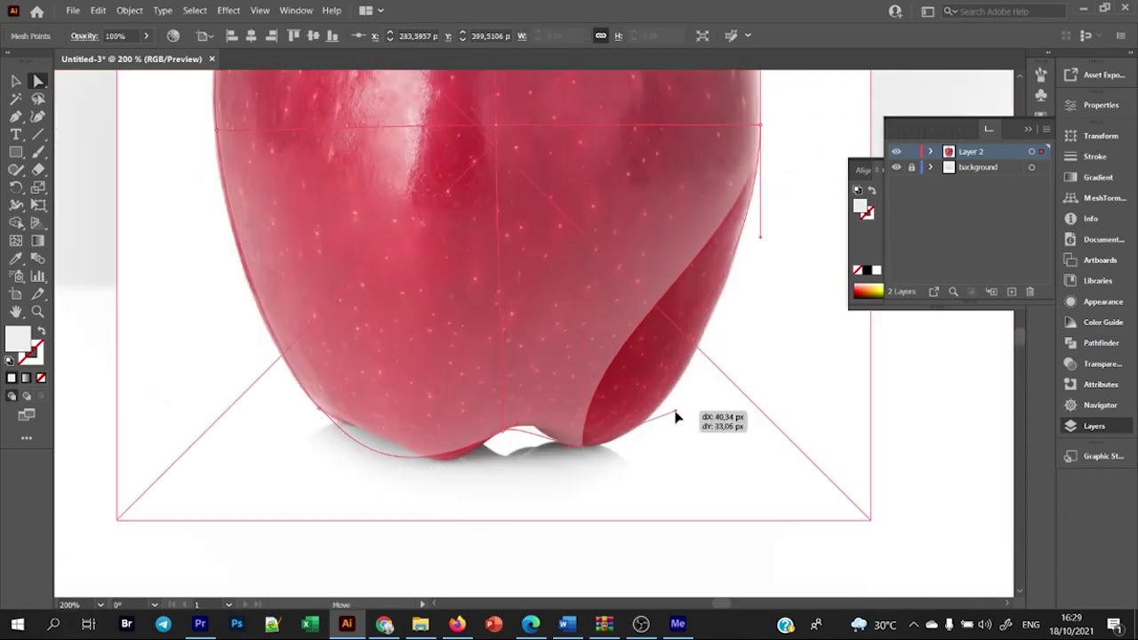
scroll(507, 400, up, 2)
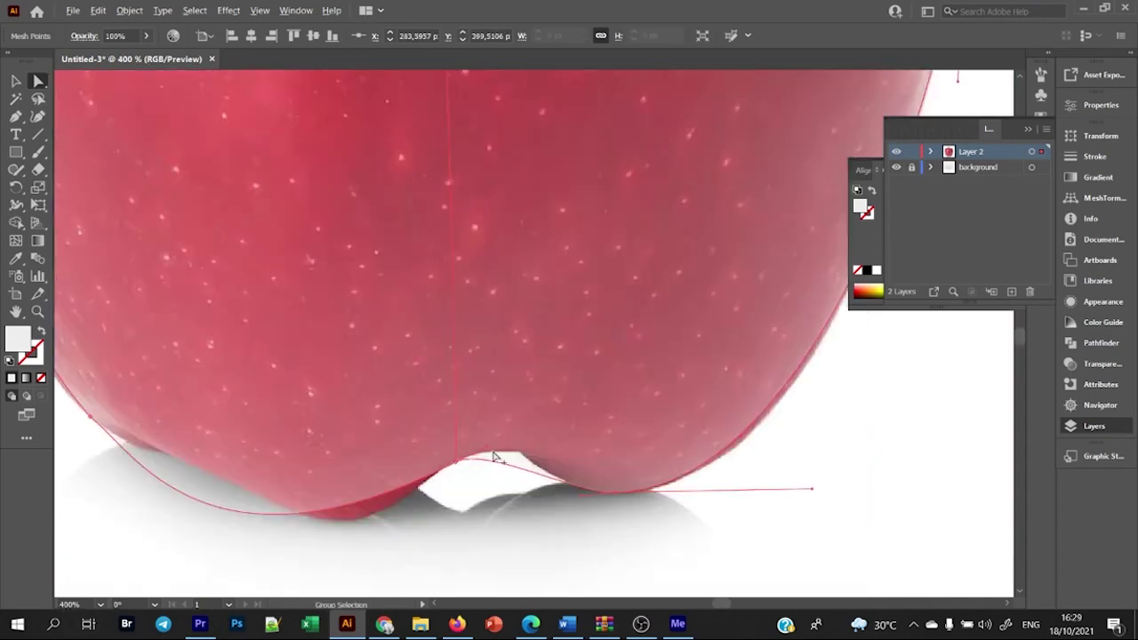
mouse_move(457, 483)
mouse_down()
mouse_move(540, 476)
mouse_move(586, 520)
mouse_move(498, 472)
mouse_move(376, 516)
mouse_up()
scroll(312, 490, down, 2)
scroll(245, 416, up, 2)
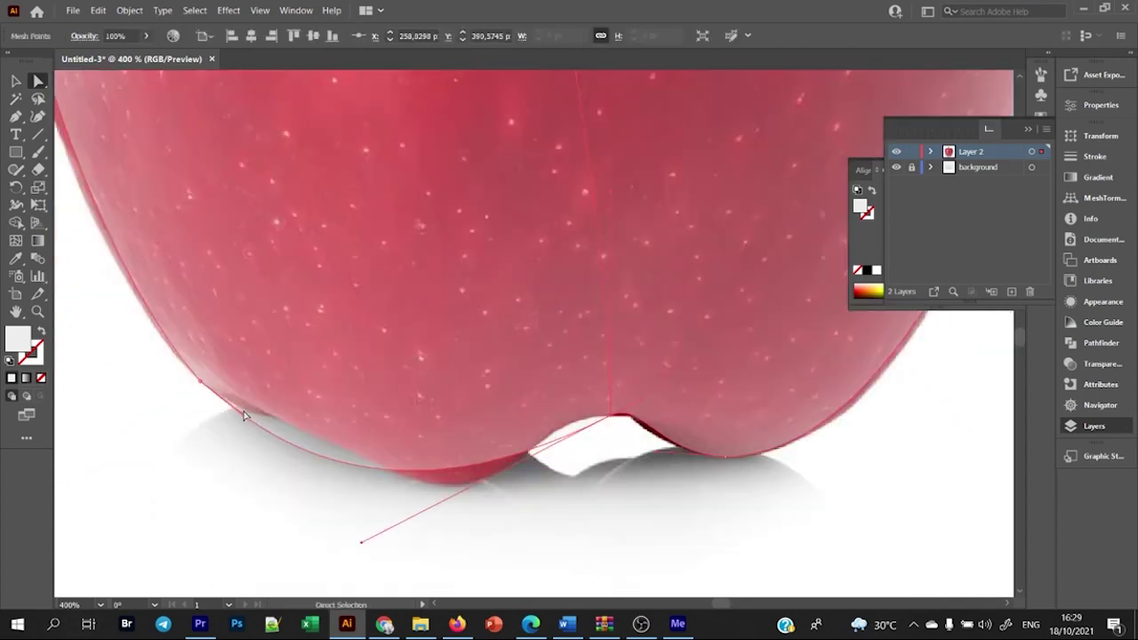
- Add a lower-left mesh line and refine the bottom curve and indent to the apple's base
click(15, 241)
click(191, 163)
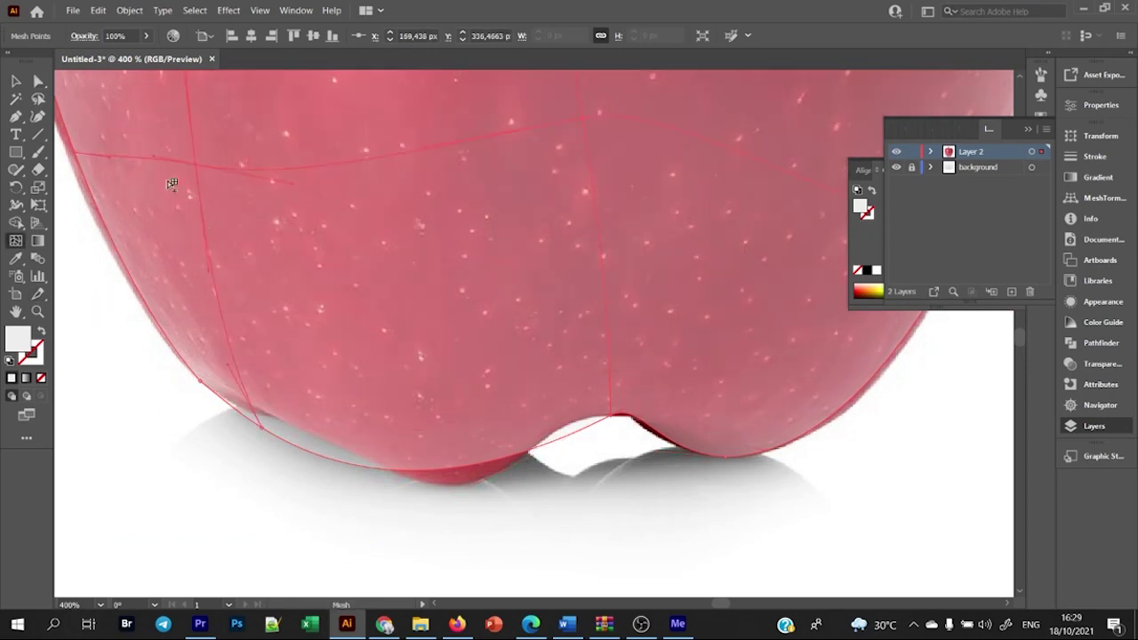
mouse_move(261, 425)
mouse_down()
mouse_move(238, 413)
mouse_move(255, 428)
mouse_move(266, 411)
mouse_up()
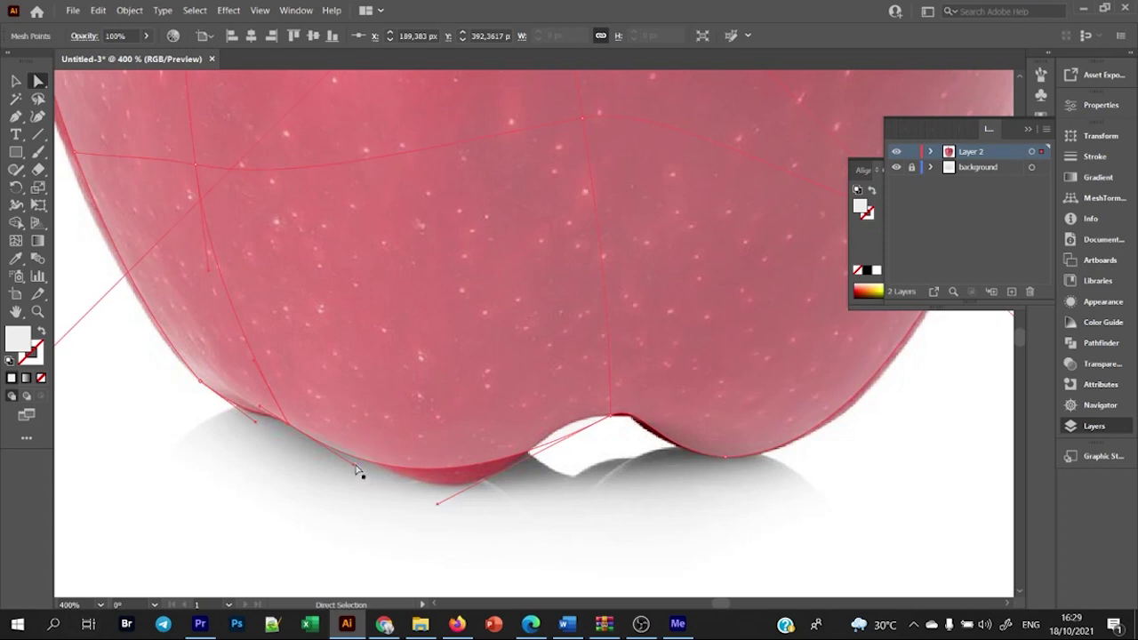
drag(356, 466, 469, 504)
drag(614, 419, 612, 416)
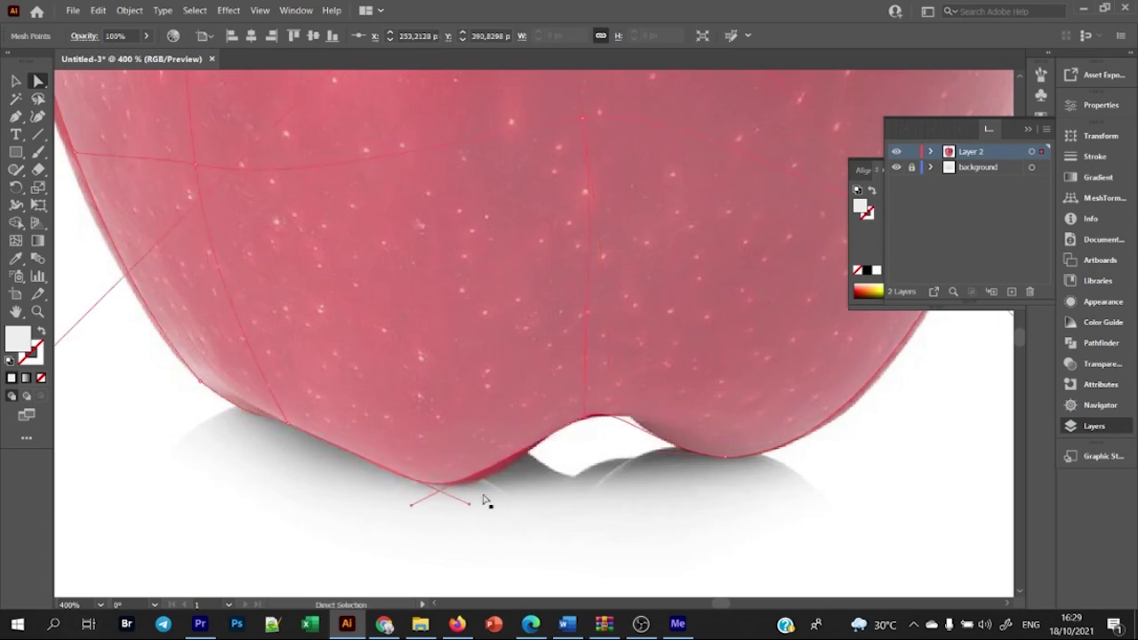
drag(413, 508, 470, 500)
mouse_move(584, 432)
mouse_down()
mouse_move(582, 406)
mouse_move(652, 396)
mouse_up()
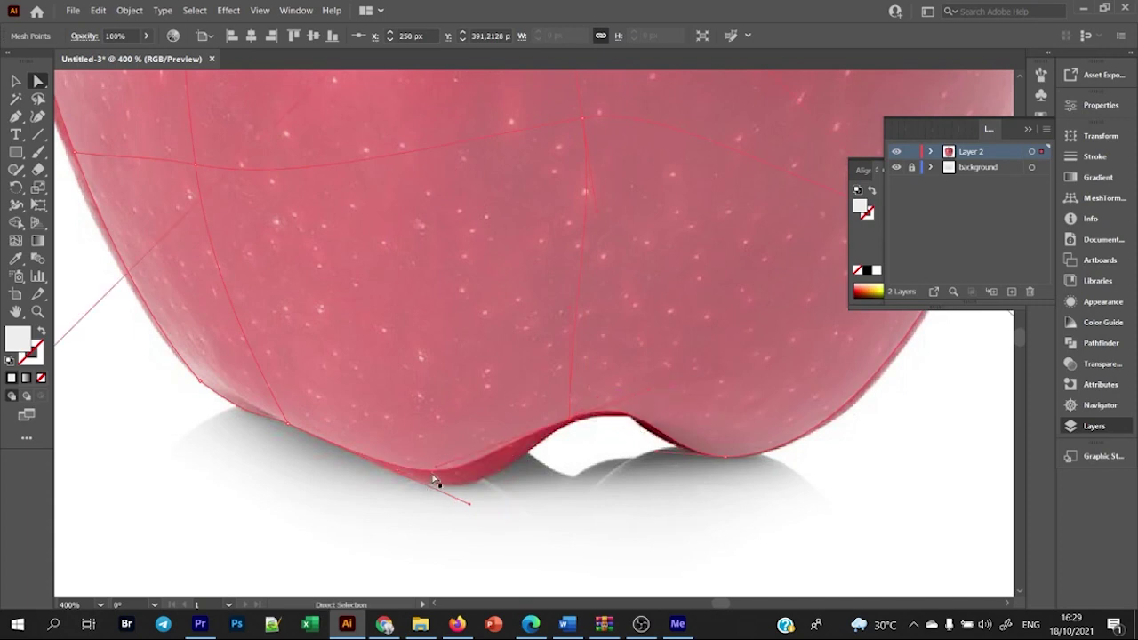
drag(449, 502, 469, 503)
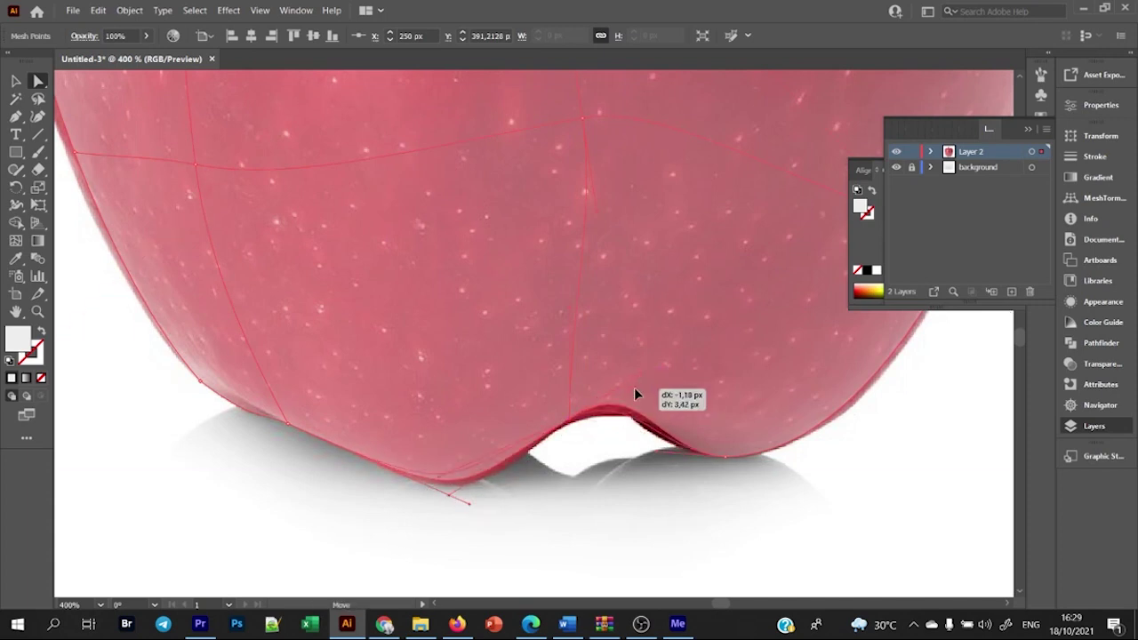
drag(635, 393, 642, 391)
drag(571, 424, 574, 426)
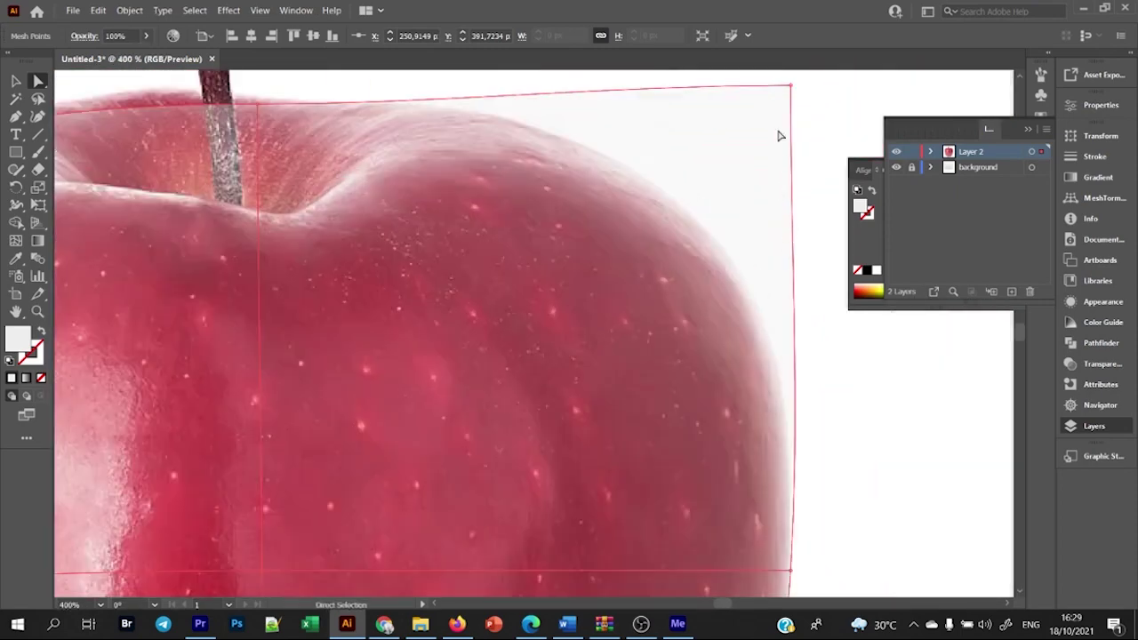
- Pull the mesh's top-right edge up to the apple's shoulder
drag(782, 119, 691, 222)
key(ctrl+minus)
drag(675, 377, 738, 298)
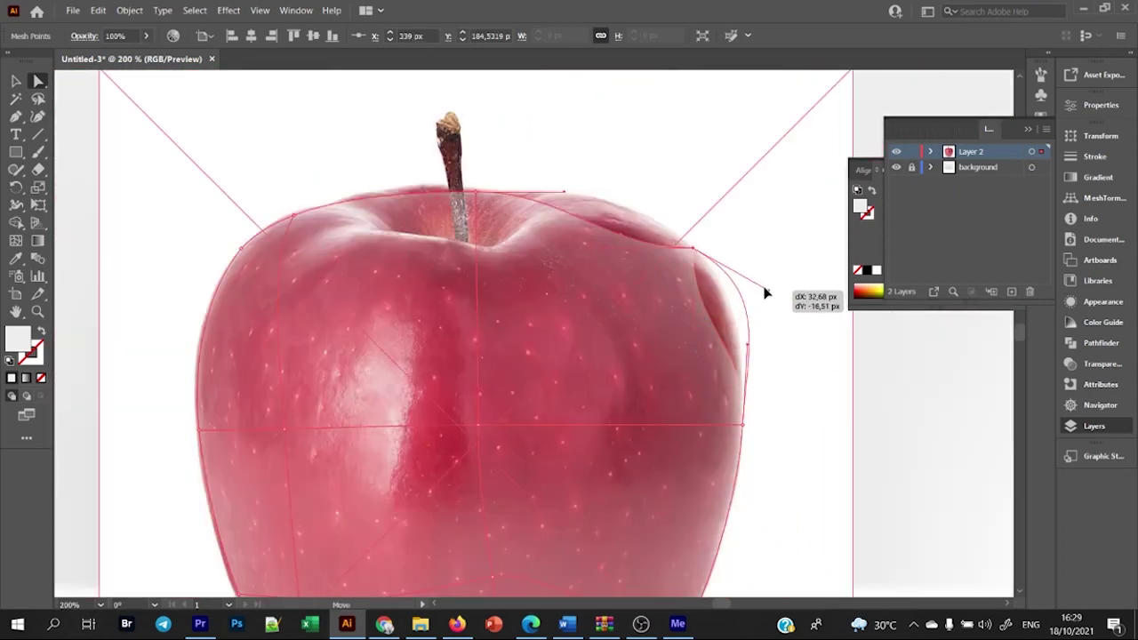
drag(603, 253, 615, 188)
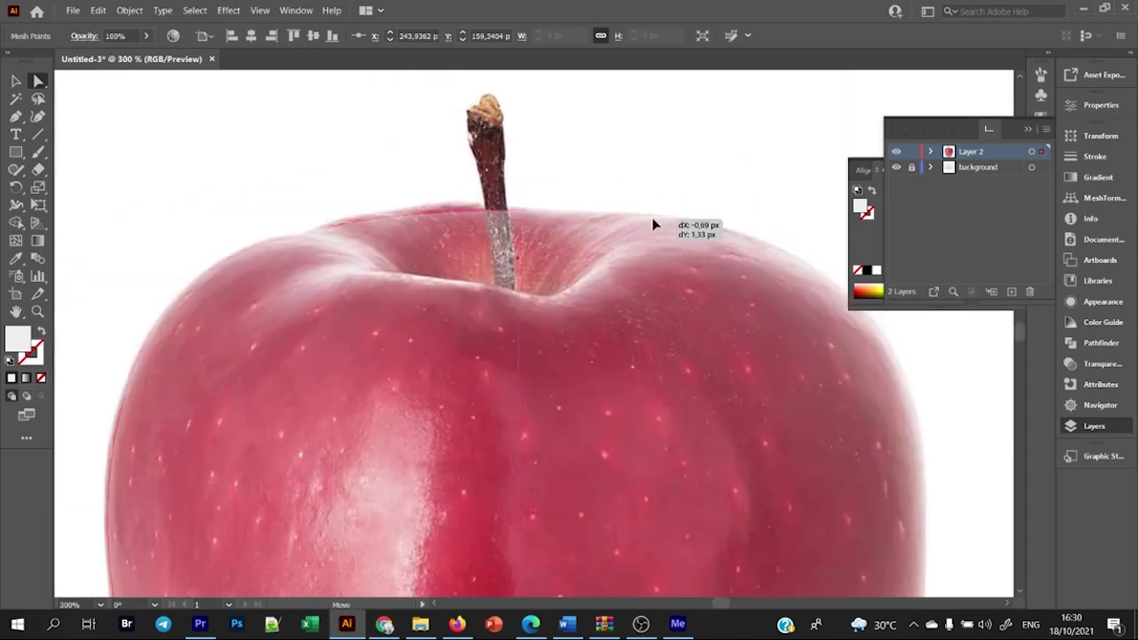
drag(654, 224, 652, 222)
scroll(294, 254, up, 1)
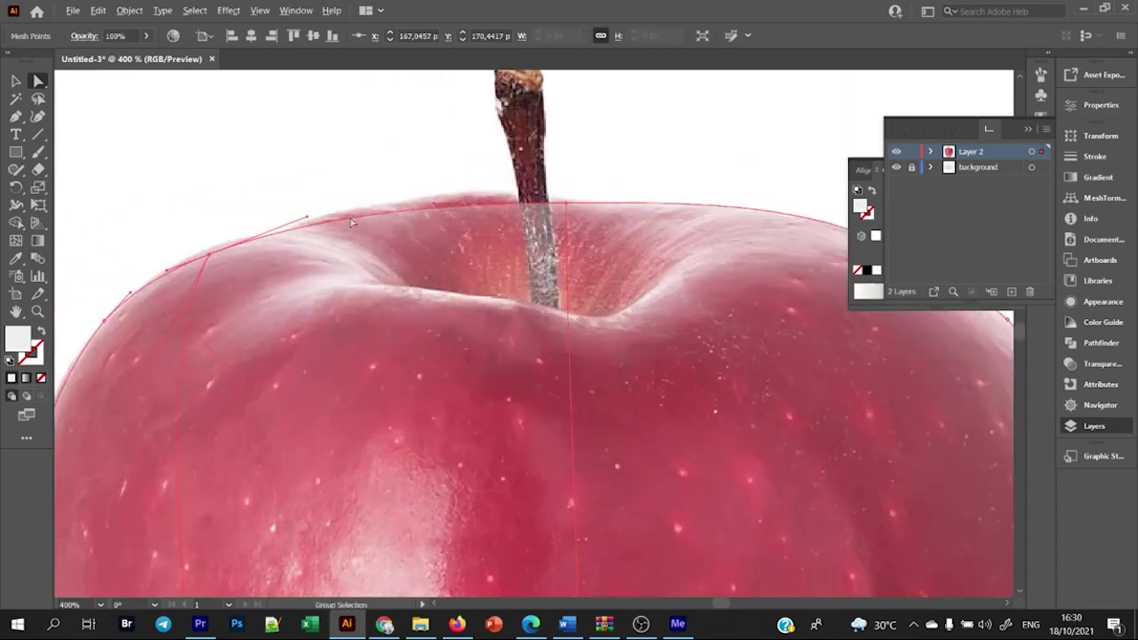
- Curve the top edge over the apple's shoulder and the right edge along the fruit
click(201, 258)
mouse_move(304, 220)
mouse_down()
mouse_move(445, 180)
mouse_move(488, 198)
mouse_up()
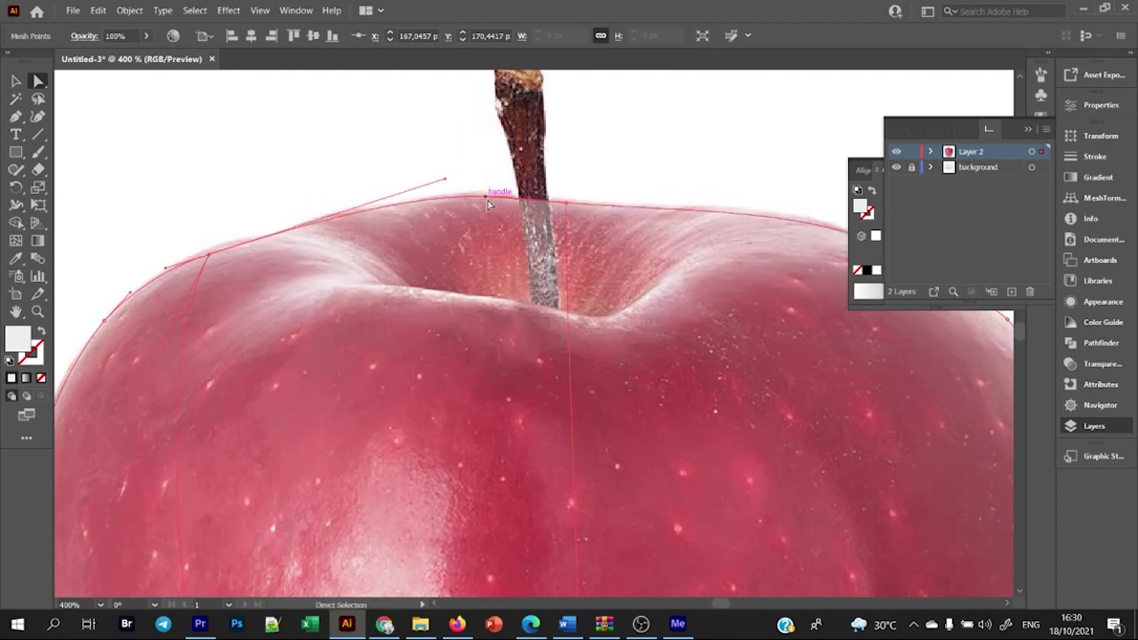
key(ctrl+0)
scroll(691, 305, up, 3)
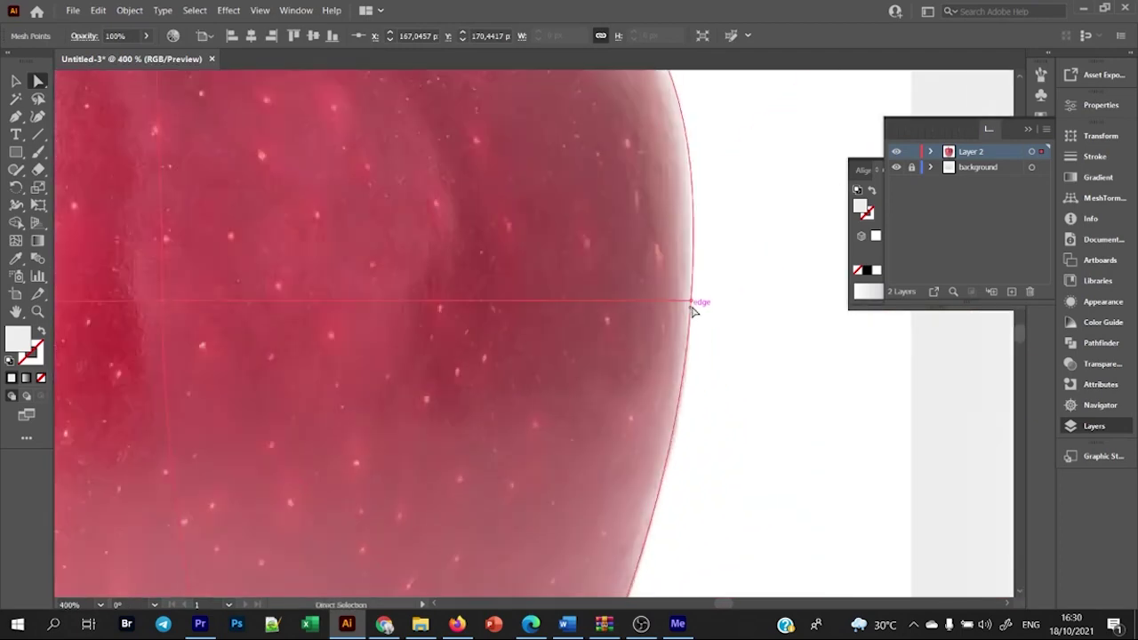
drag(691, 305, 686, 307)
scroll(686, 307, down, 2)
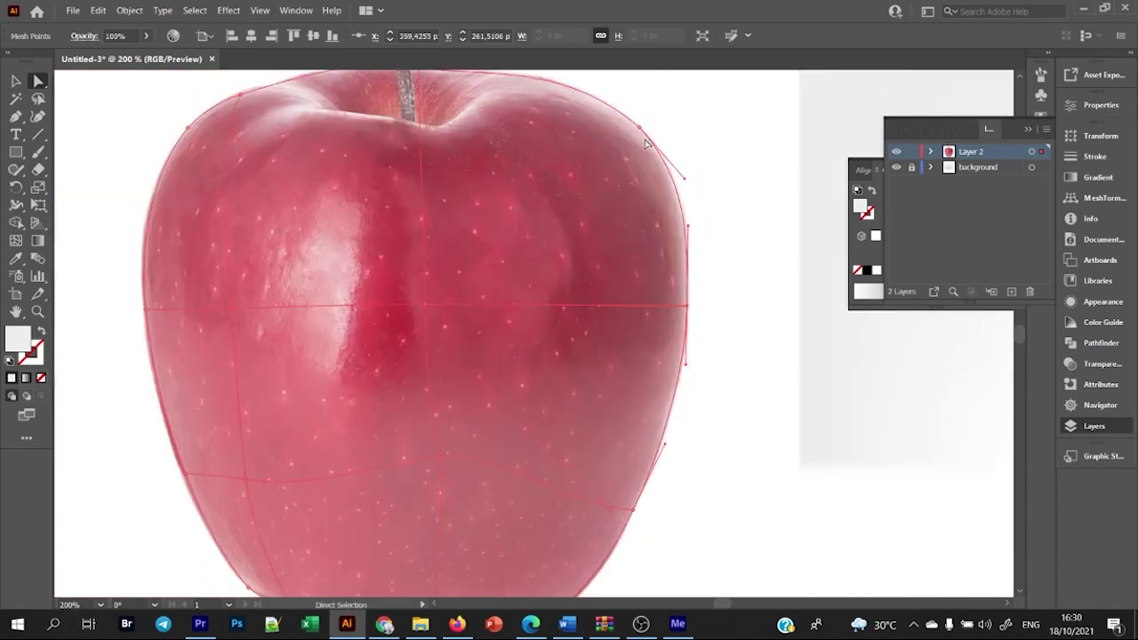
drag(693, 230, 637, 128)
scroll(636, 128, down, 1)
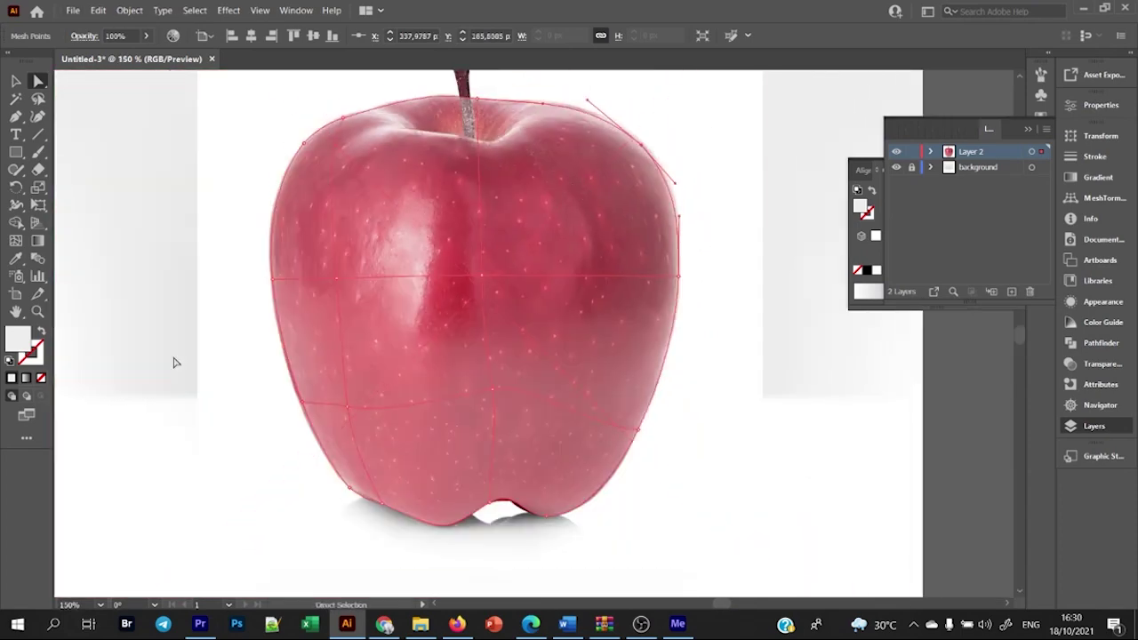
- Add four more mesh lines at the apple's lower-left, upper-right and left-centre
click(15, 241)
click(318, 328)
click(580, 213)
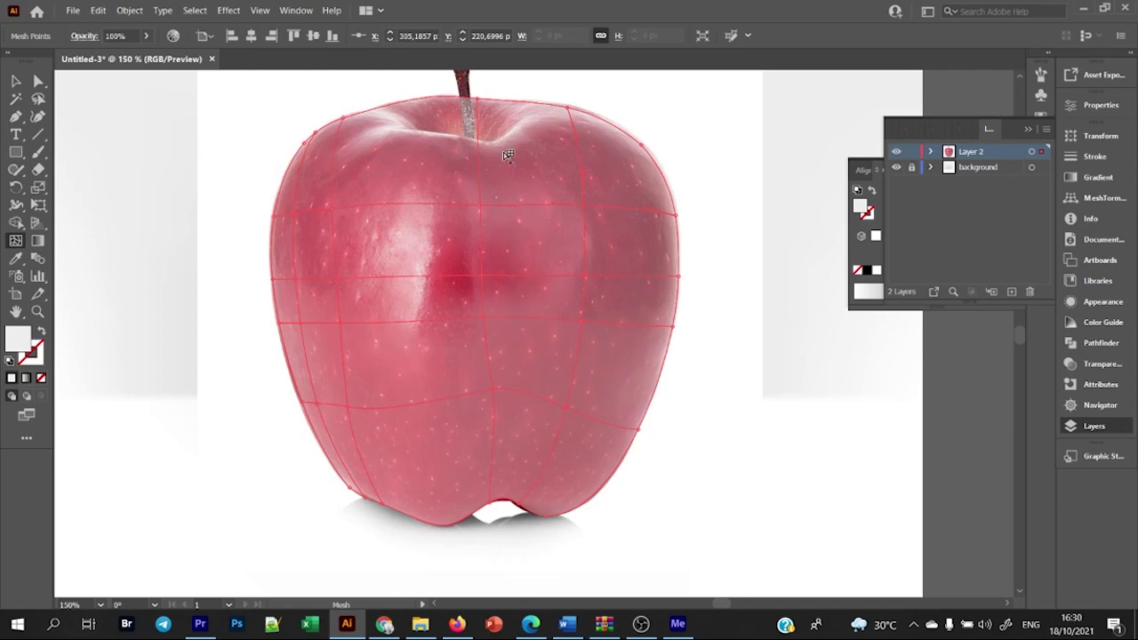
click(419, 250)
click(382, 309)
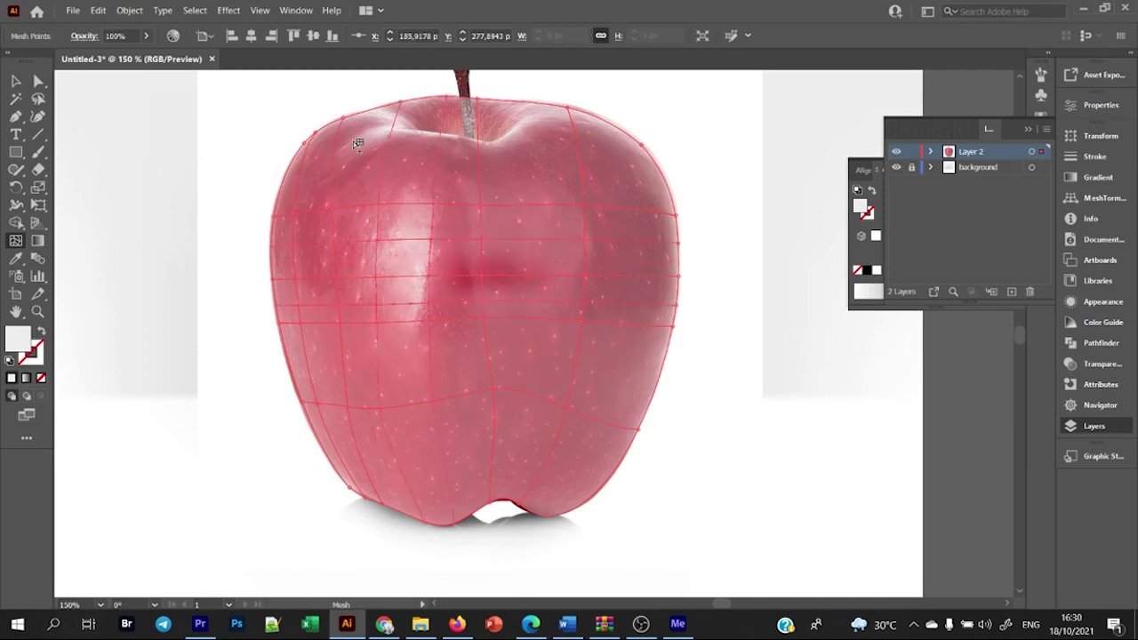
scroll(431, 106, up, 1)
- Drag the mesh points near the apple's top and top-right onto its outline, then zoom out
click(38, 81)
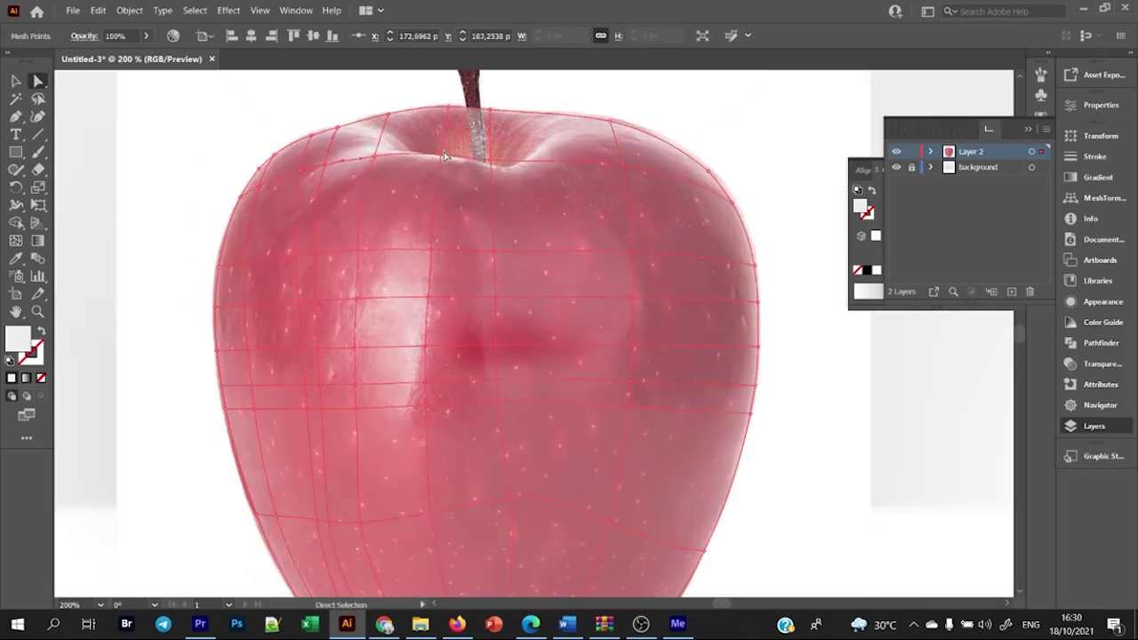
drag(444, 157, 447, 160)
drag(374, 149, 378, 153)
drag(495, 170, 500, 178)
drag(610, 119, 622, 135)
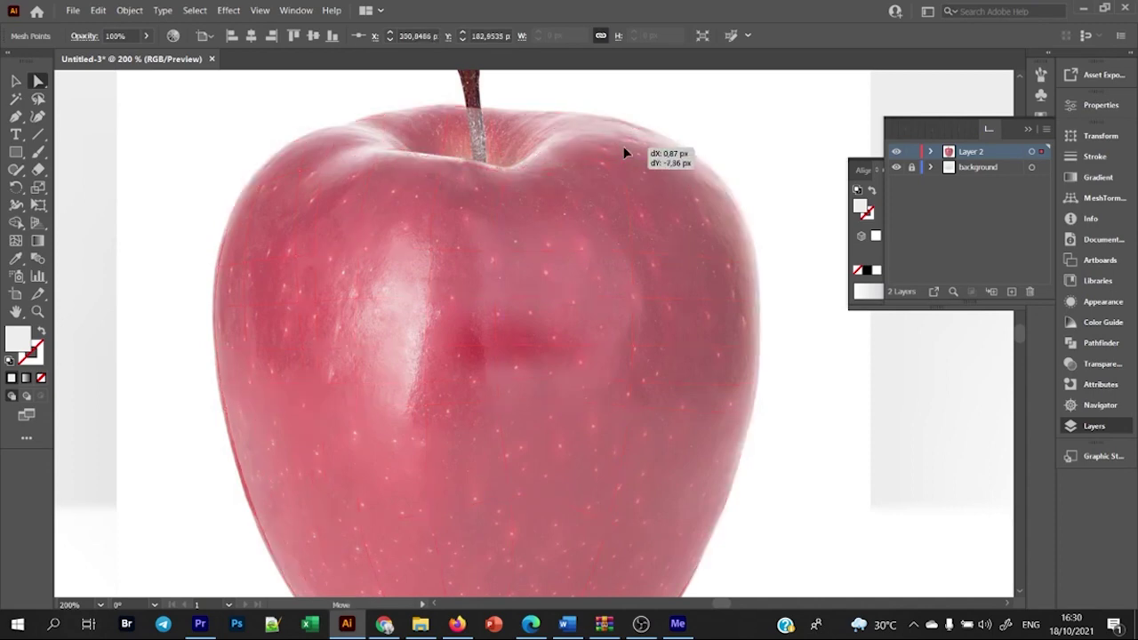
drag(629, 177, 654, 173)
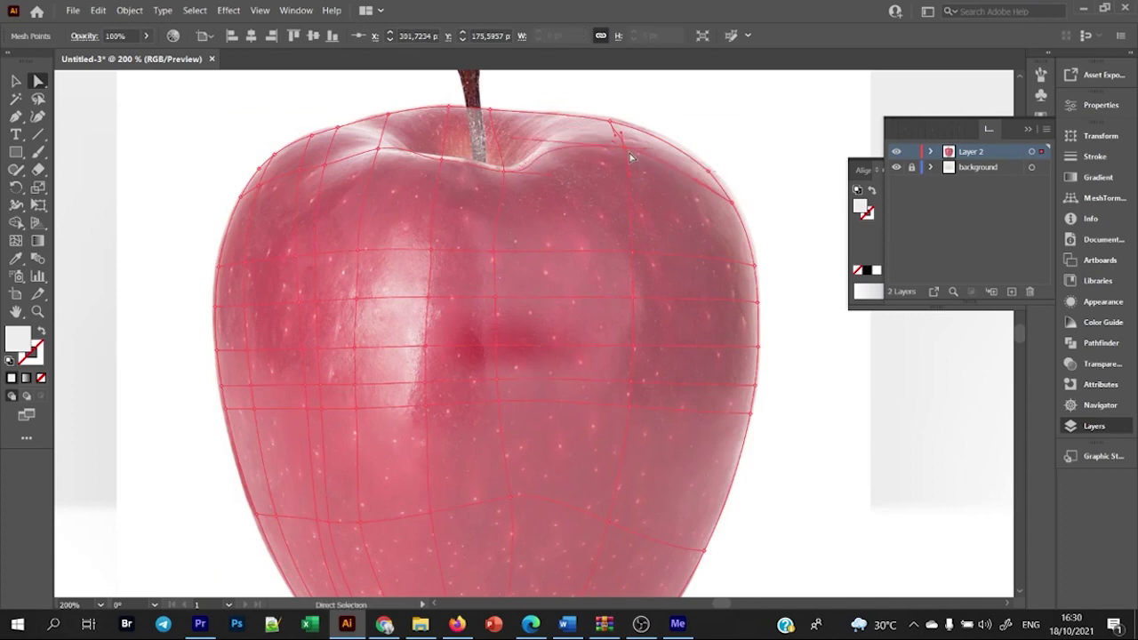
mouse_move(630, 158)
mouse_down()
mouse_move(622, 136)
mouse_move(605, 152)
mouse_up()
drag(493, 143, 504, 176)
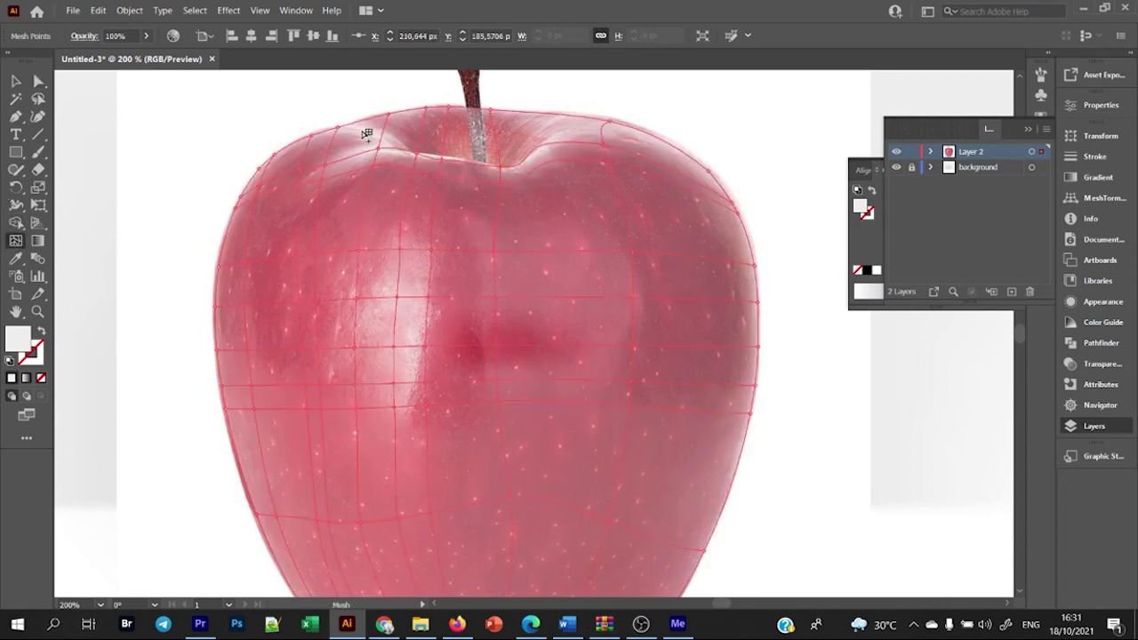
key(ctrl+minus)
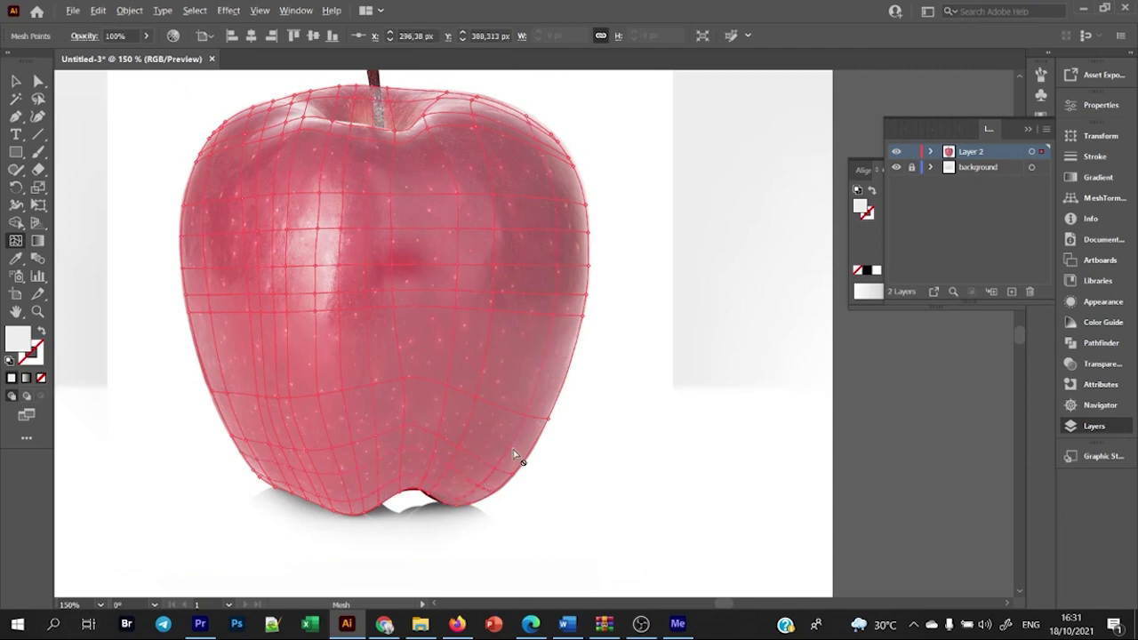
key(ctrl+minus)
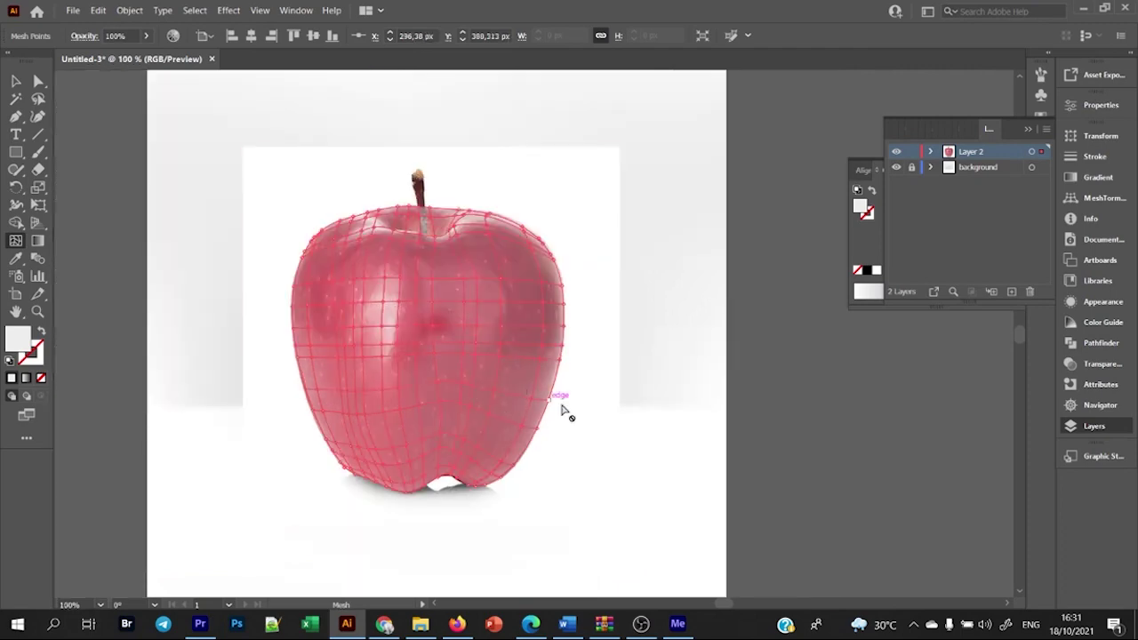
- Select the mesh and photo and capture the photo's colours into the mesh
click(15, 79)
drag(685, 313, 545, 271)
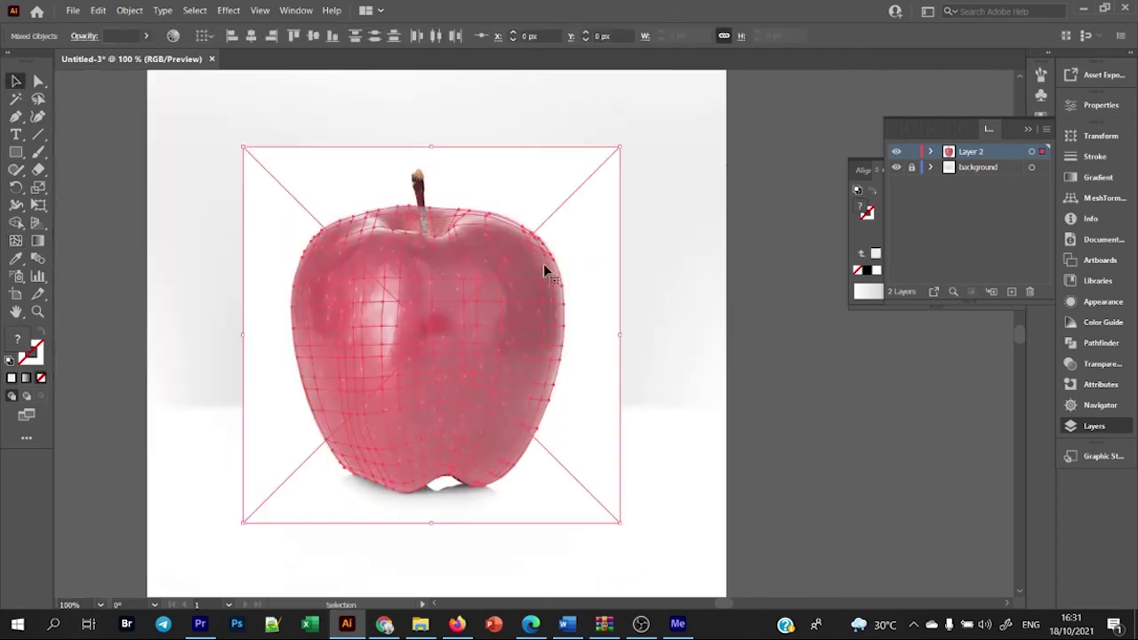
click(1103, 200)
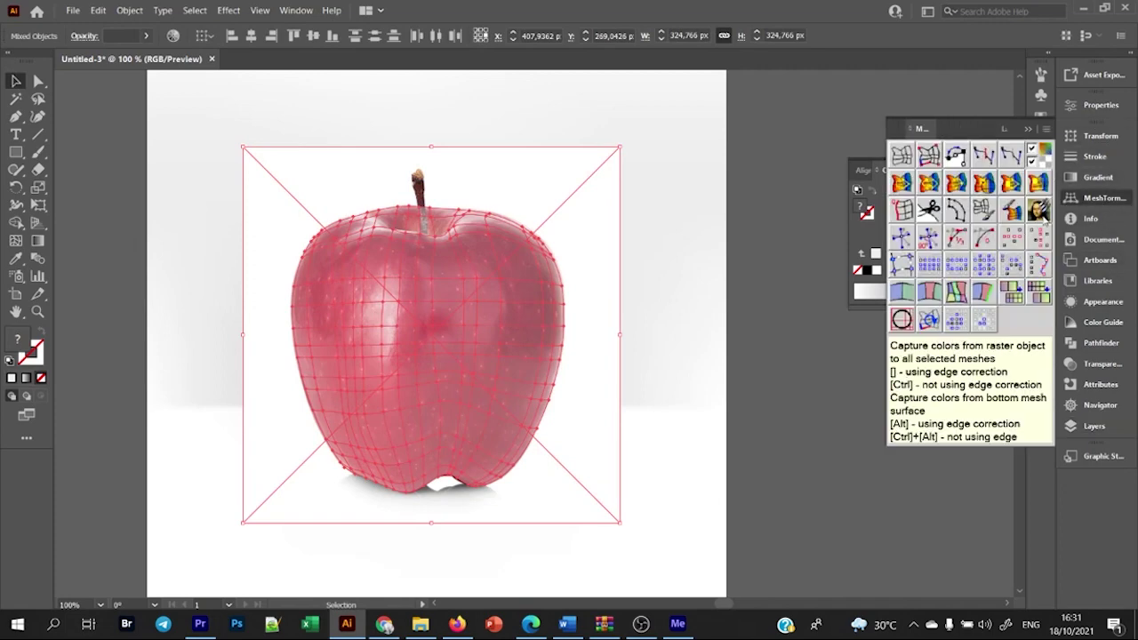
click(1038, 210)
click(641, 260)
- Move the coloured mesh apple and the photo apart, then bring the mesh back onto the artboard
drag(571, 323, 788, 327)
key(ctrl+z)
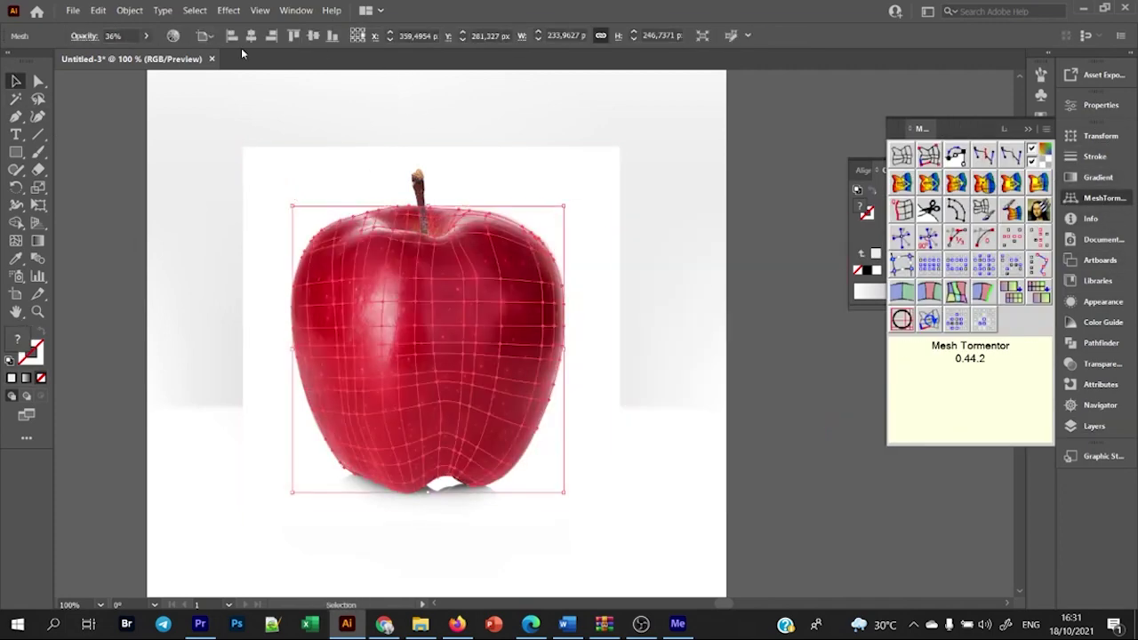
drag(525, 317, 818, 318)
key(ctrl+minus)
key(ctrl+minus)
click(480, 338)
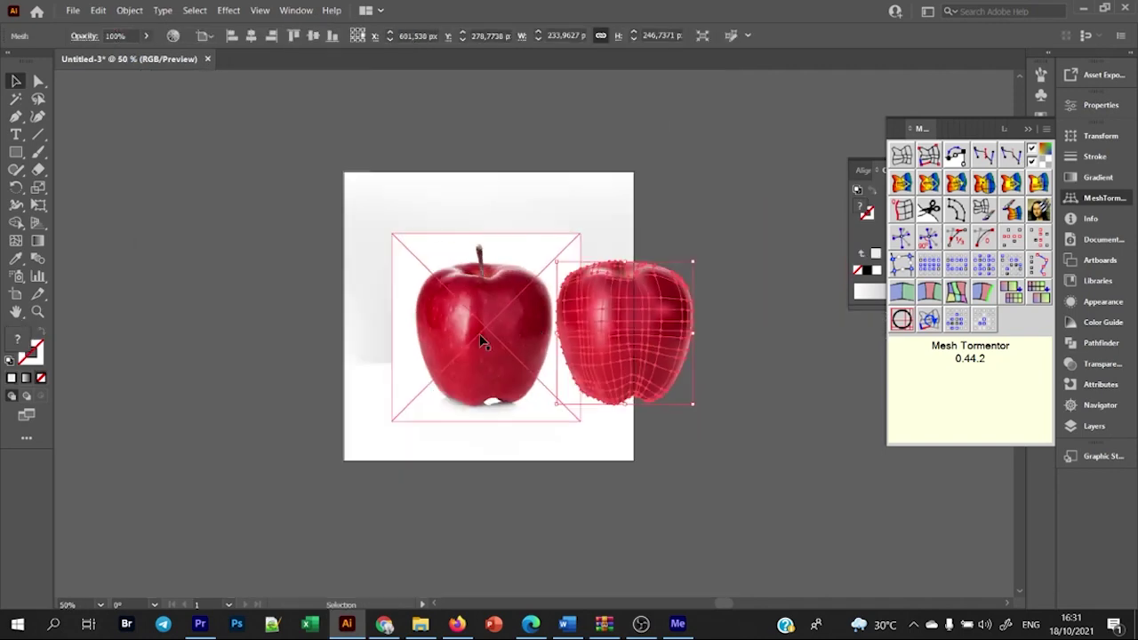
drag(451, 339, 514, 338)
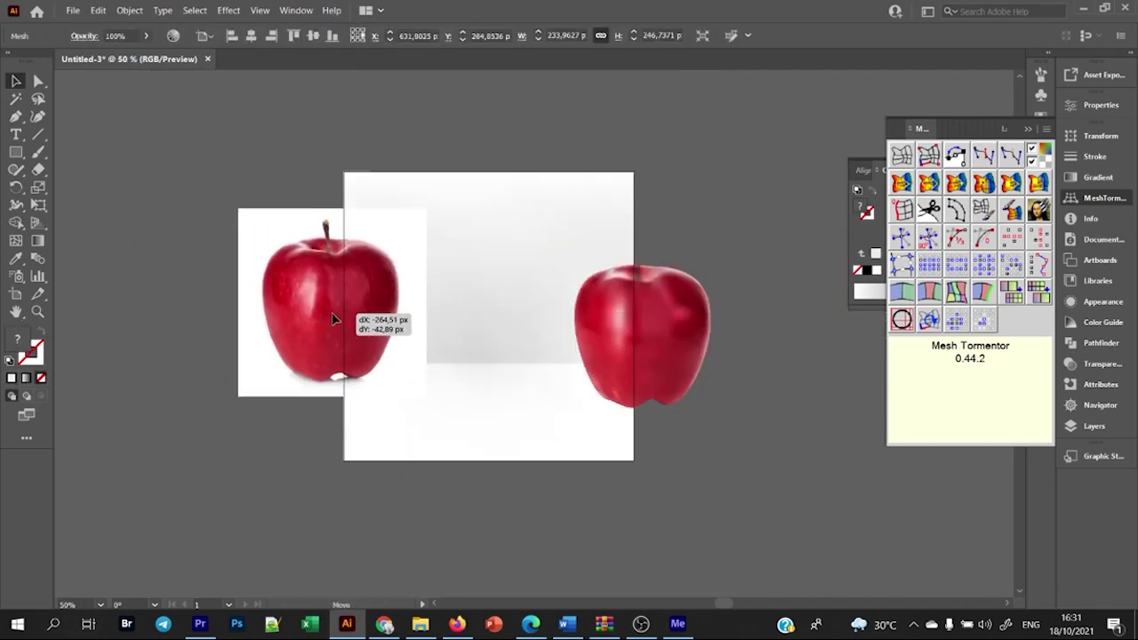
drag(629, 347, 474, 341)
key(ctrl+plus)
key(ctrl+plus)
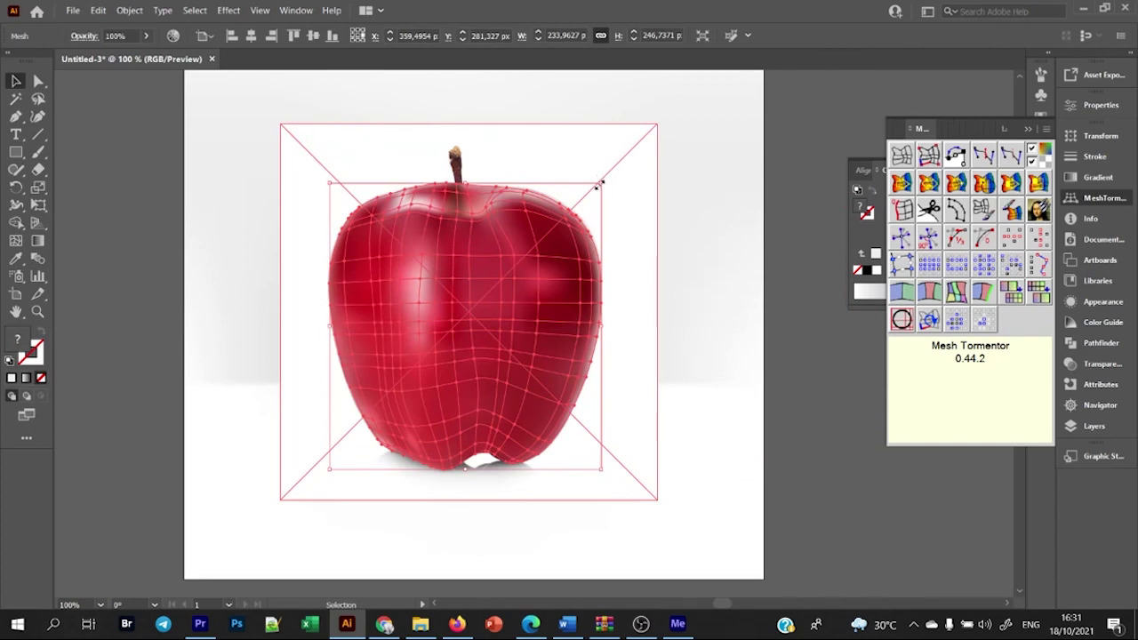
- Shrink the mesh apple slightly and move the apple photo off beside the artboard
drag(600, 182, 602, 187)
drag(600, 185, 601, 187)
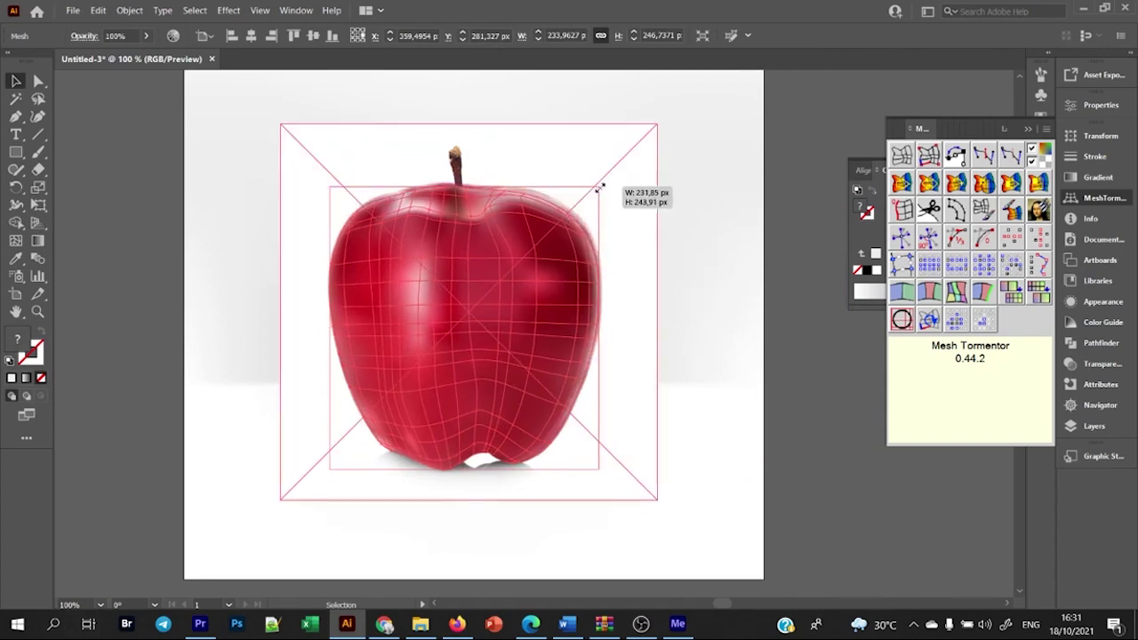
drag(598, 295, 767, 262)
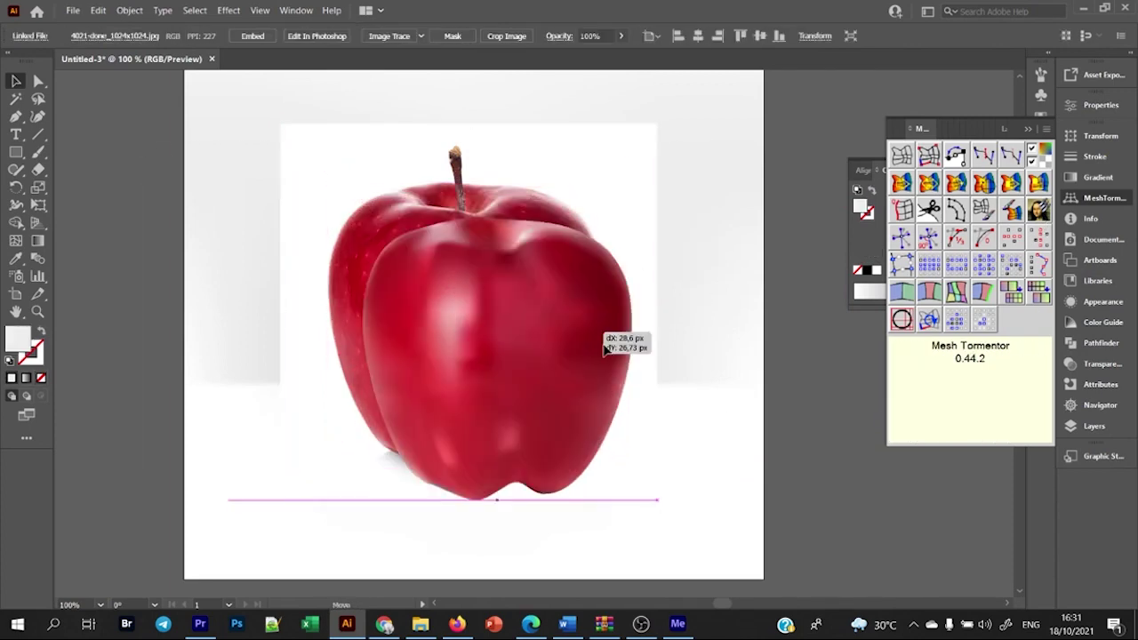
click(376, 325)
key(ctrl+minus)
key(ctrl+minus)
key(ctrl+minus)
drag(457, 326, 325, 326)
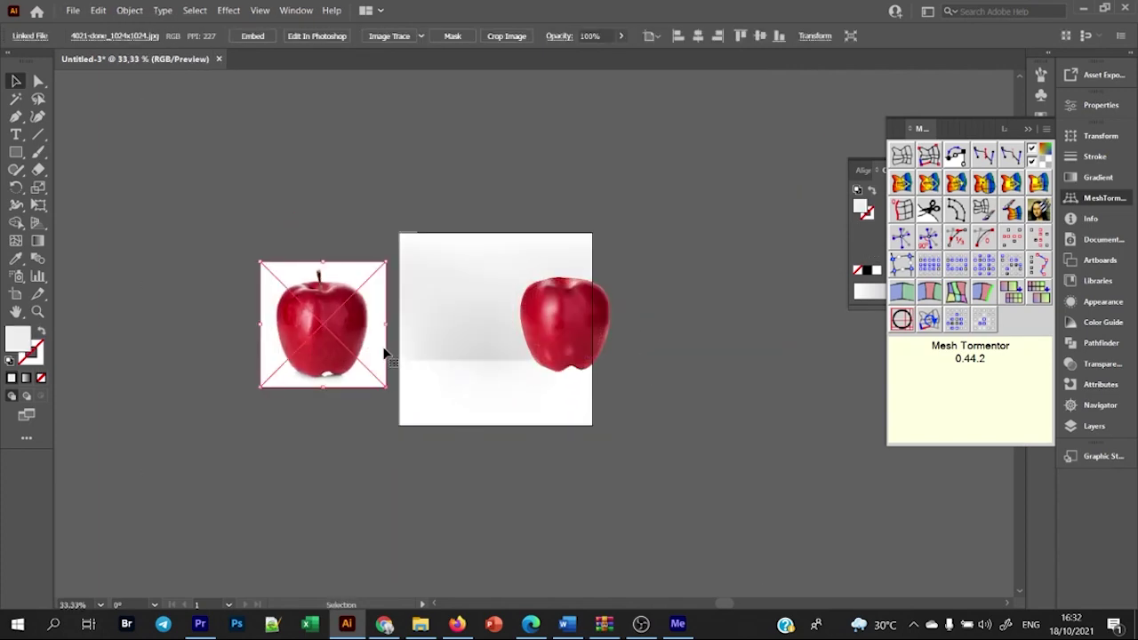
drag(686, 323, 499, 347)
- Centre the mesh apple on the background and zoom in on the photo apple's stem
key(ctrl+plus)
key(ctrl+shift+a)
key(ctrl+plus)
key(ctrl+plus)
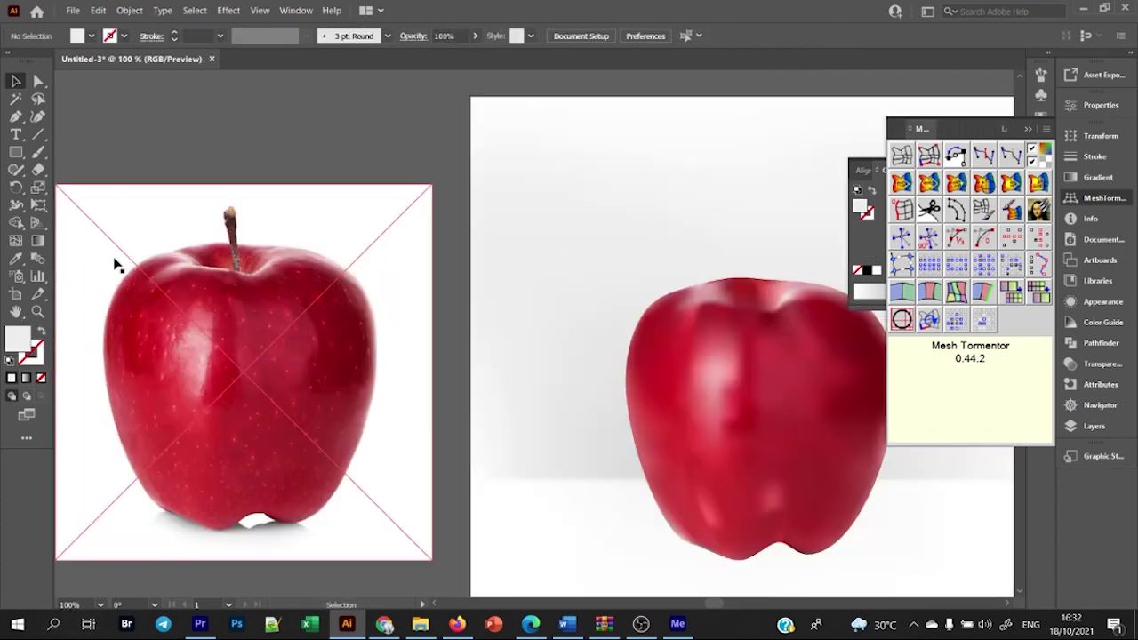
key(ctrl+minus)
key(ctrl+minus)
key(ctrl+minus)
drag(565, 371, 514, 388)
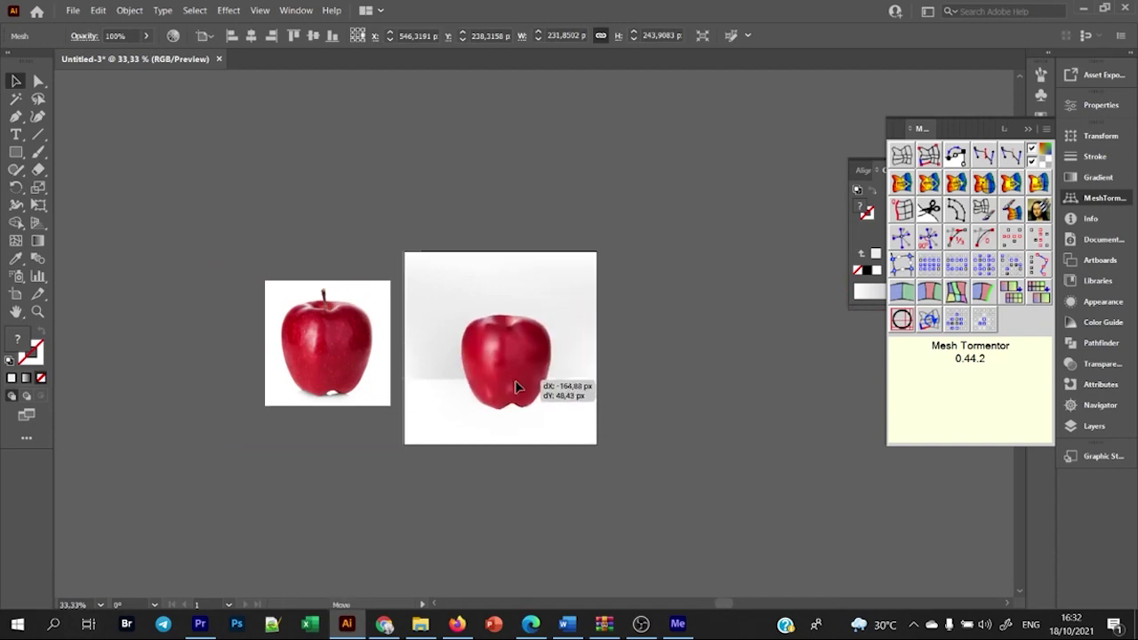
key(ctrl+shift+a)
key(ctrl+plus)
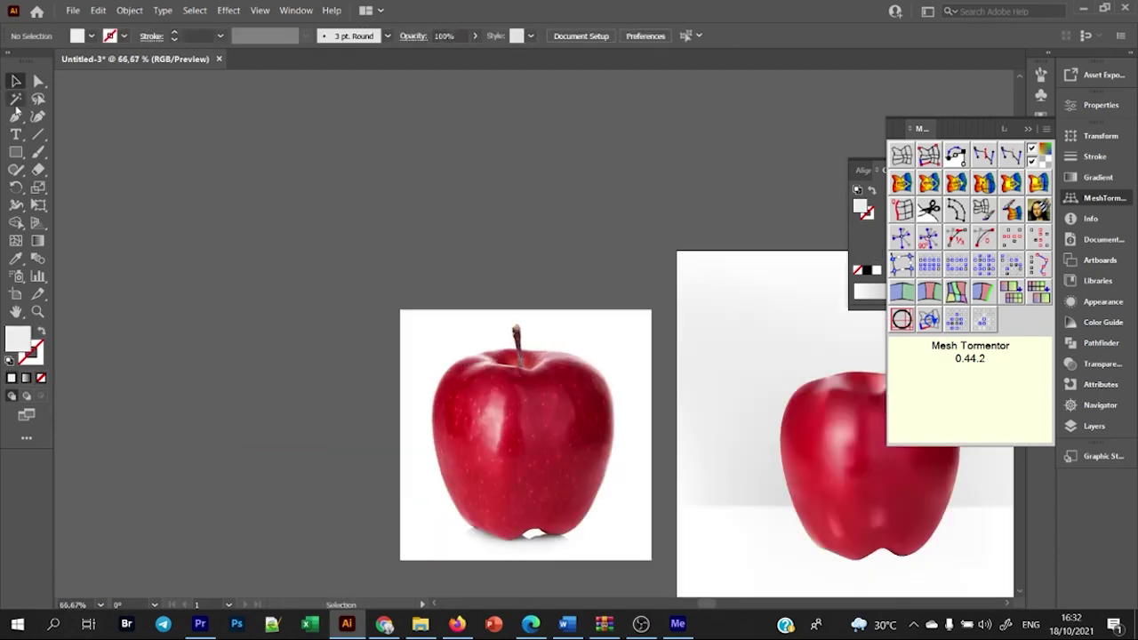
key(m)
key(ctrl+plus)
key(ctrl+plus)
- Draw a tall rectangle over the stem and set its opacity to 44%
drag(444, 298, 415, 186)
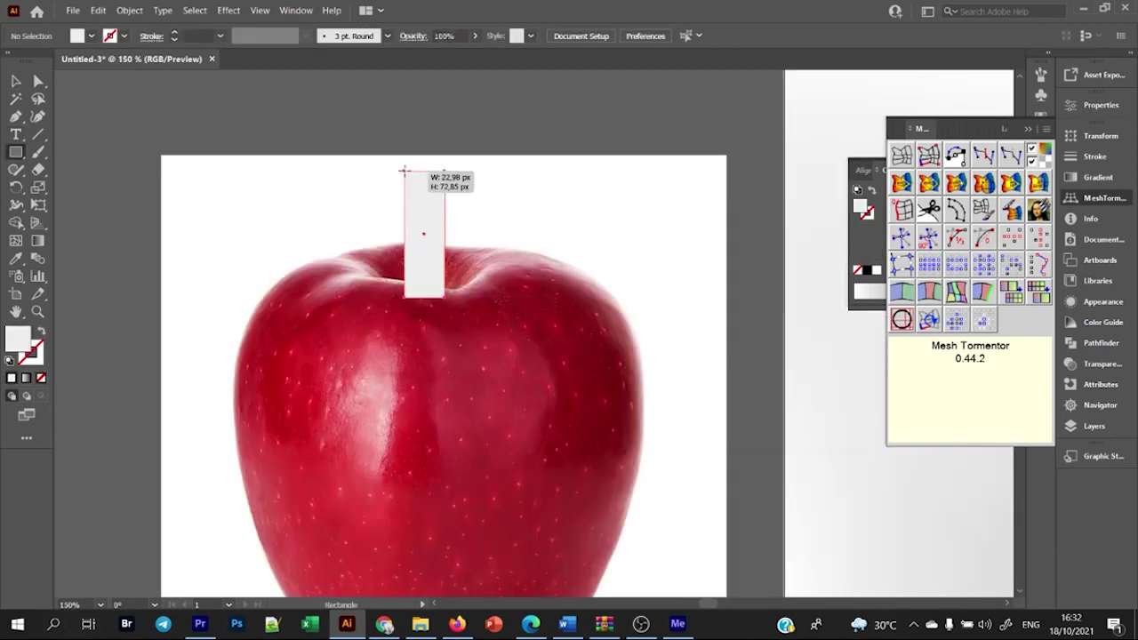
click(474, 38)
drag(476, 57, 442, 57)
key(ctrl+plus)
- Add a mesh line across the stem rectangle and pull its top-right corner onto the stem tip
key(a)
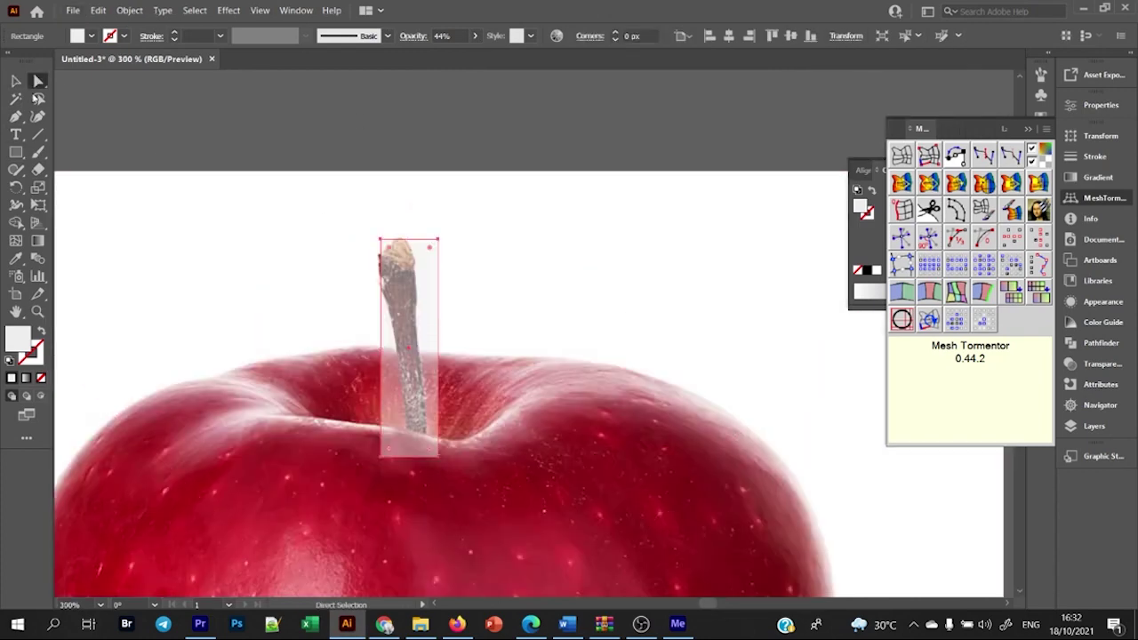
key(u)
click(409, 354)
key(ctrl+plus)
key(v)
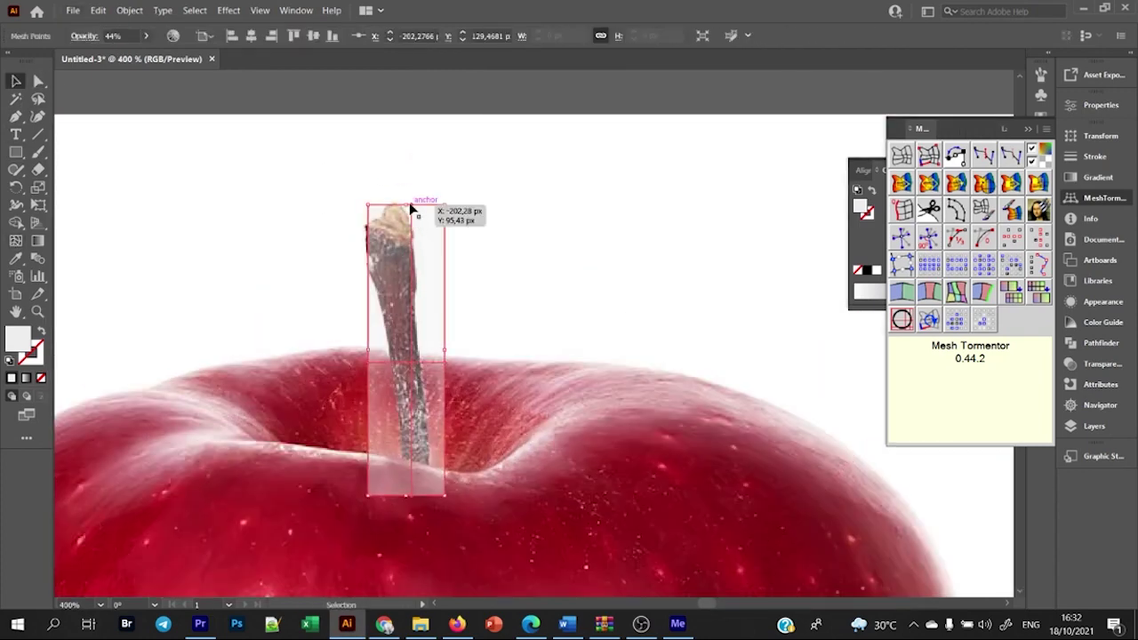
key(a)
mouse_move(445, 206)
mouse_down()
mouse_move(375, 212)
mouse_move(390, 204)
mouse_move(373, 185)
mouse_move(349, 203)
mouse_up()
- Reshape the mesh top around the stem tip and fit its right edge to the stem
key(ctrl+plus)
key(ctrl+plus)
key(v)
drag(405, 181, 462, 162)
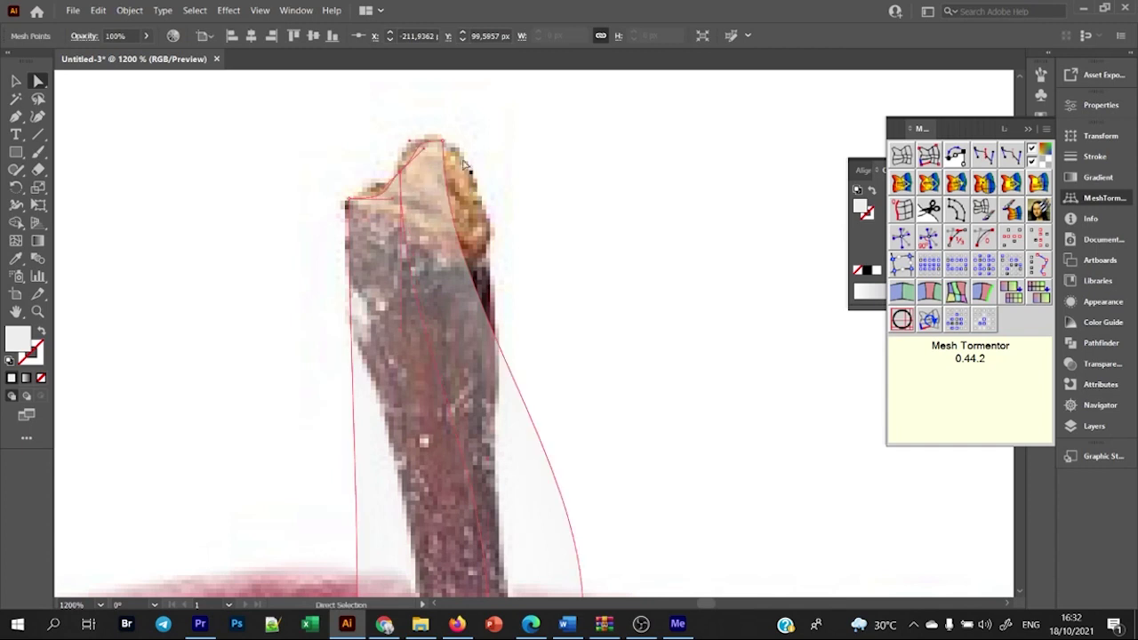
key(ctrl+minus)
key(ctrl+minus)
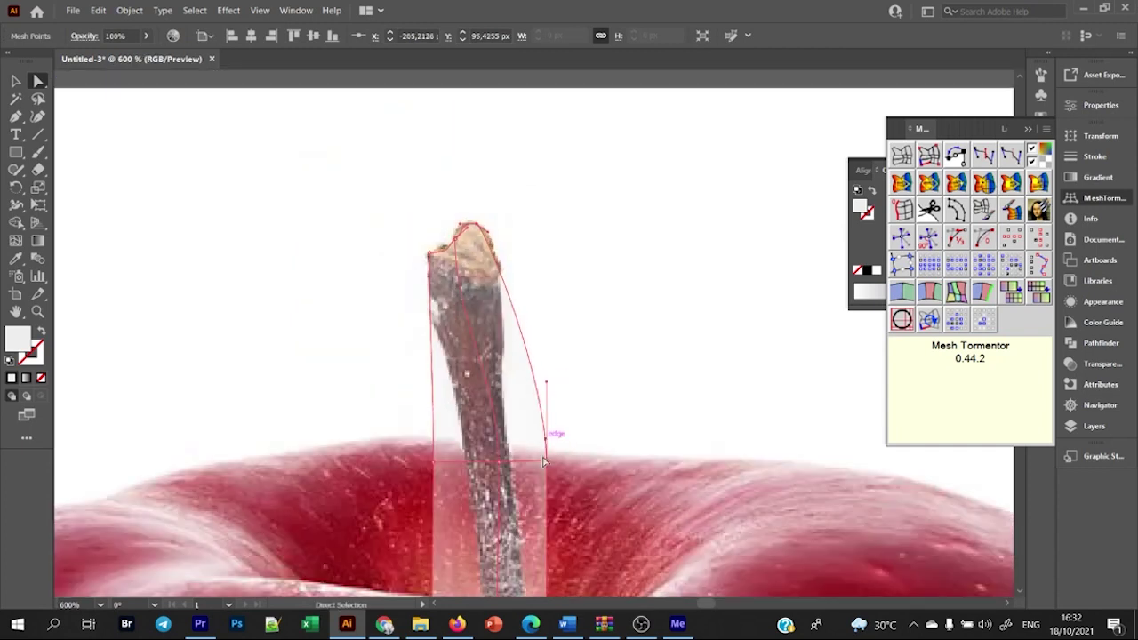
drag(545, 463, 508, 461)
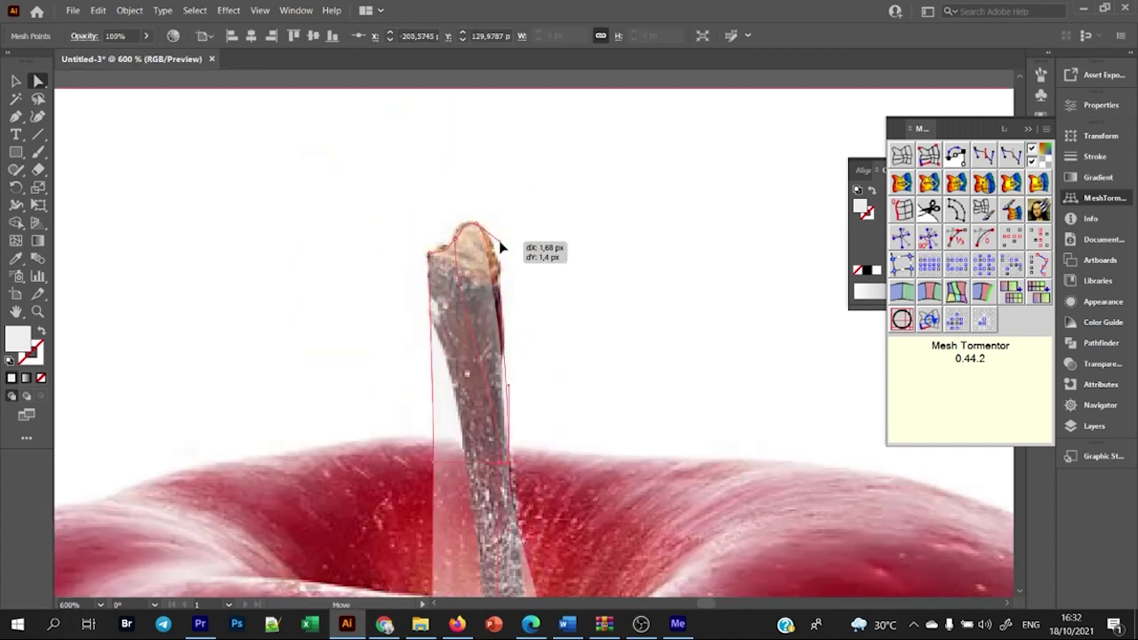
drag(504, 391, 503, 391)
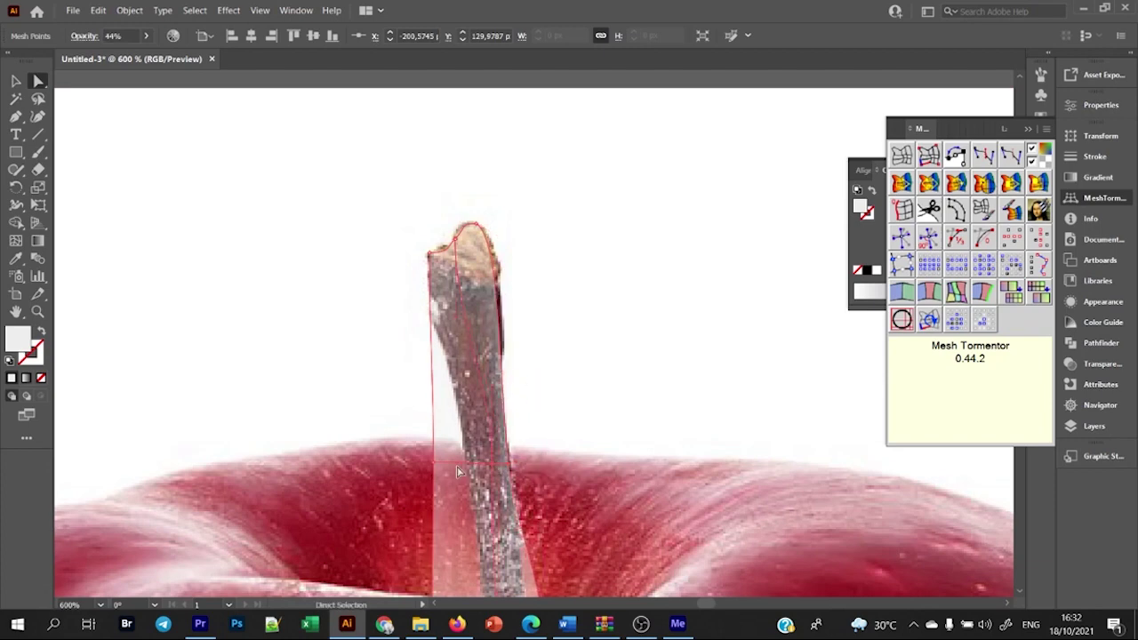
- Fit the mesh's left edge and base against the stem where it meets the apple
click(458, 471)
scroll(439, 509, down, 3)
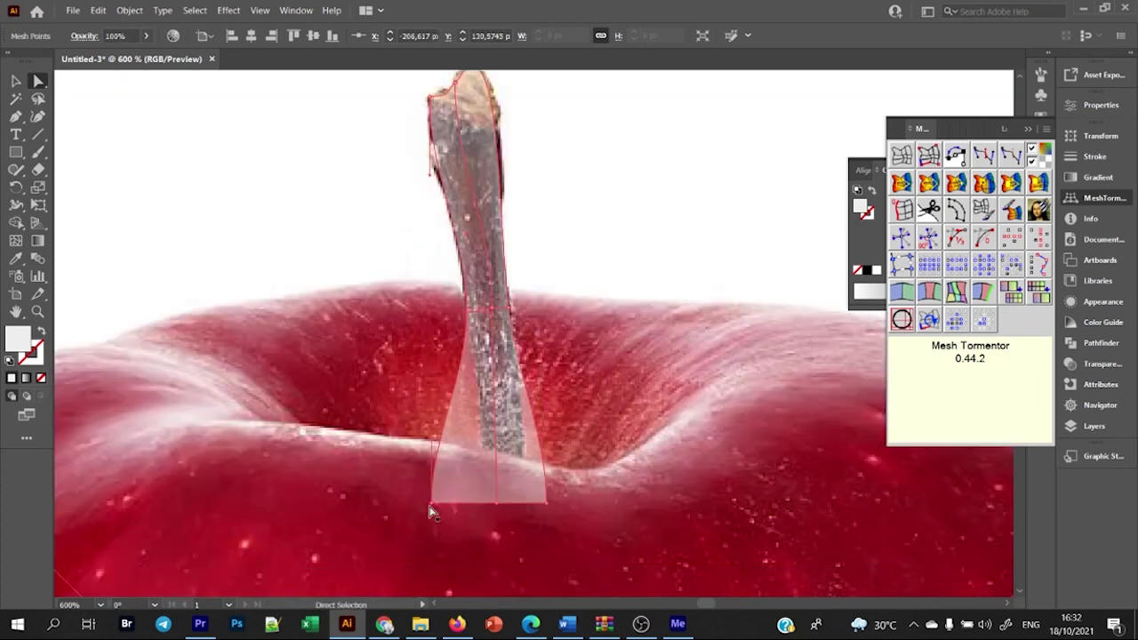
drag(431, 512, 487, 449)
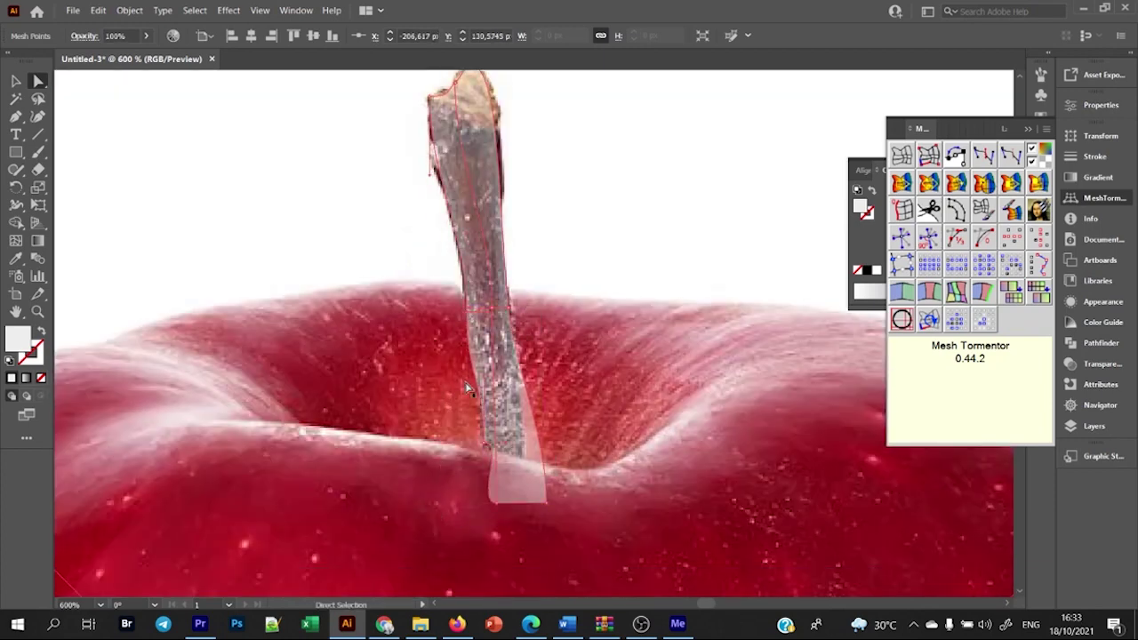
drag(469, 317, 492, 343)
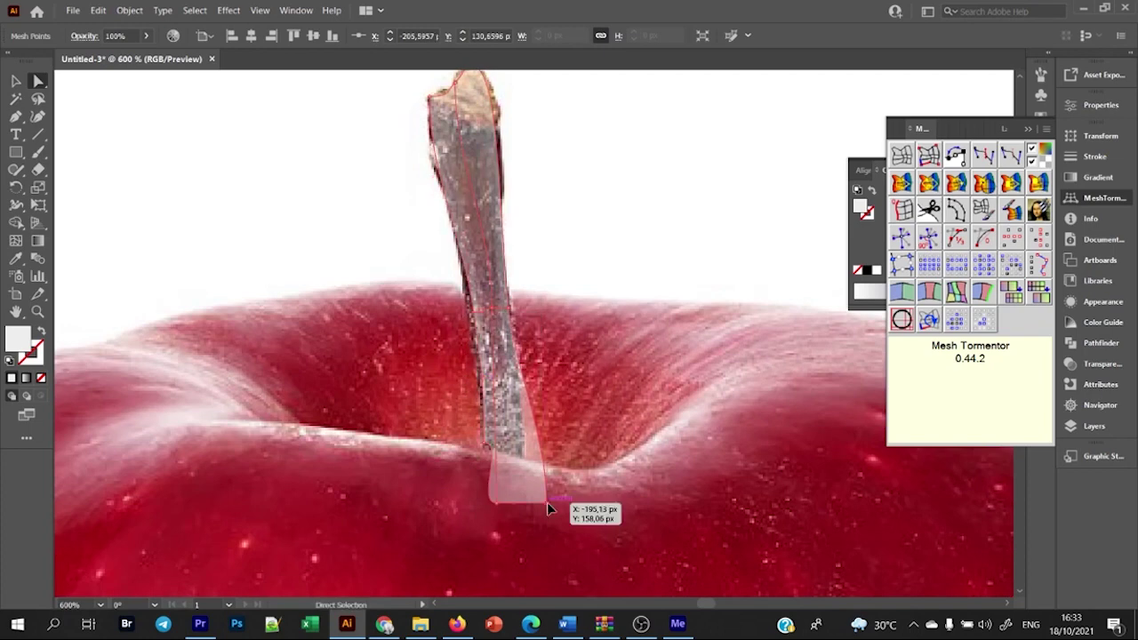
mouse_move(547, 506)
mouse_down()
mouse_move(496, 500)
mouse_move(511, 463)
mouse_up()
- Nudge a stem-edge point right and rearrange the mesh lines near the stem top
scroll(507, 443, up, 2)
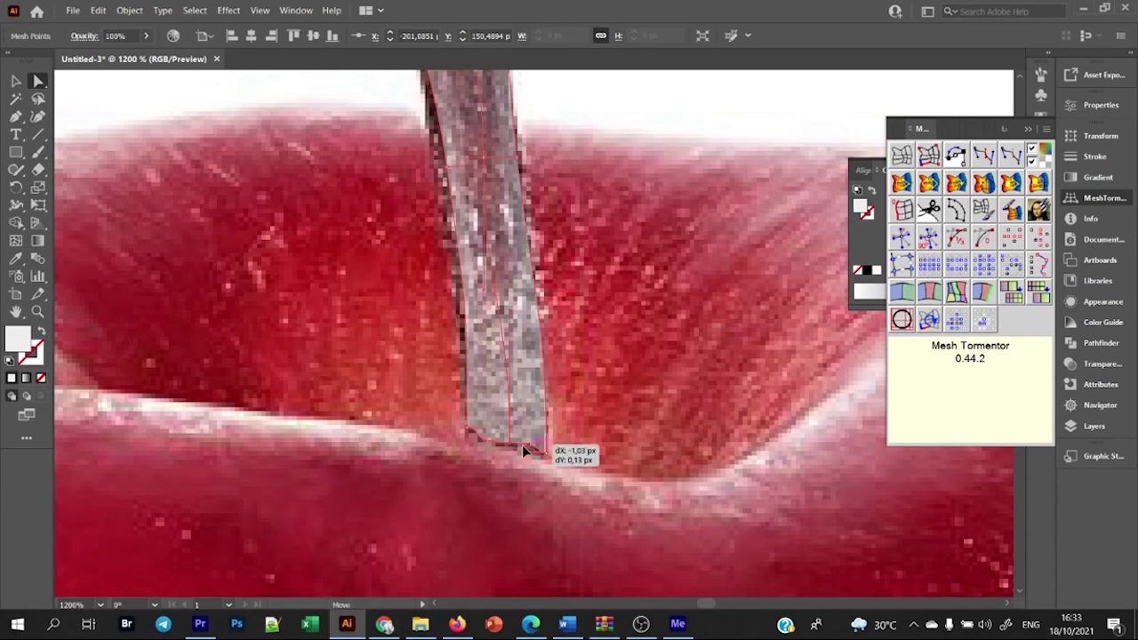
scroll(518, 445, down, 1)
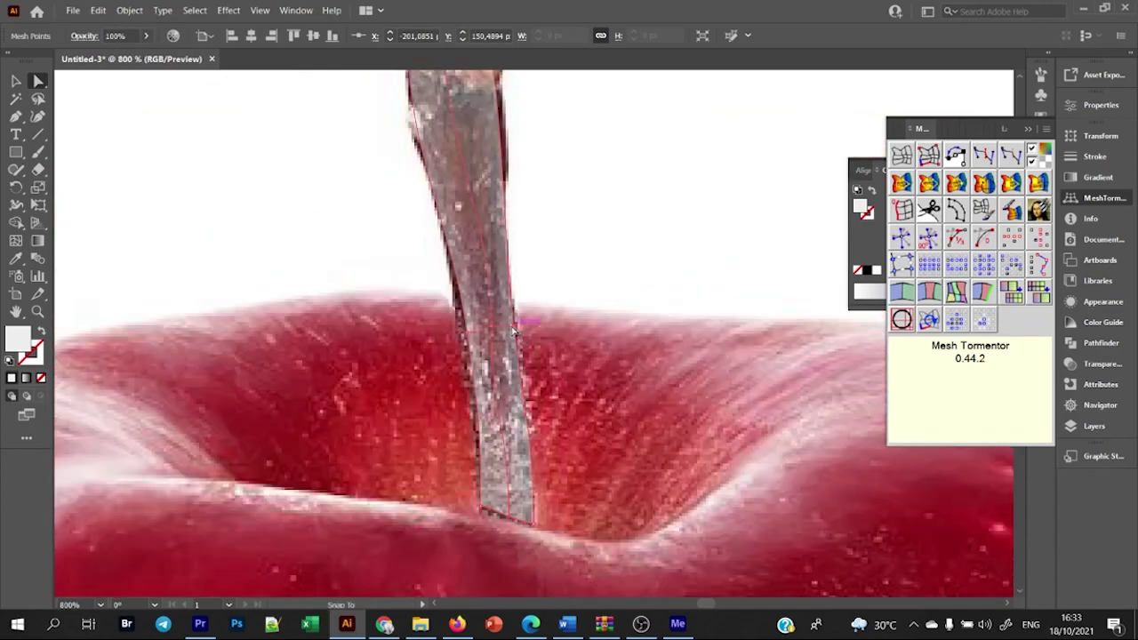
scroll(507, 327, up, 2)
click(436, 322)
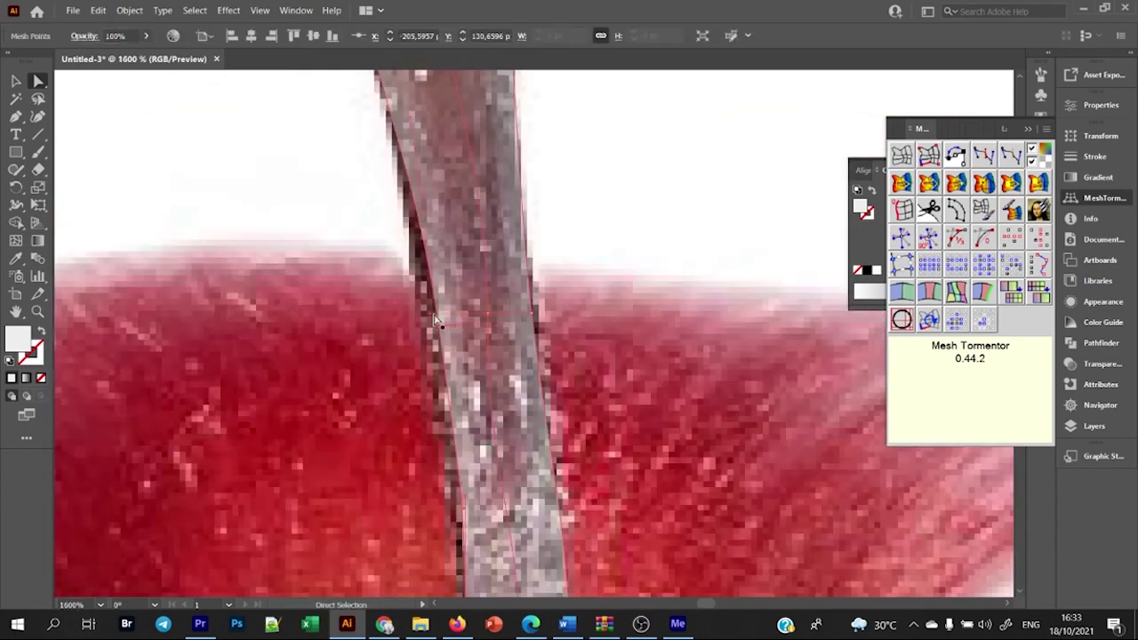
drag(431, 316, 495, 337)
scroll(471, 331, down, 3)
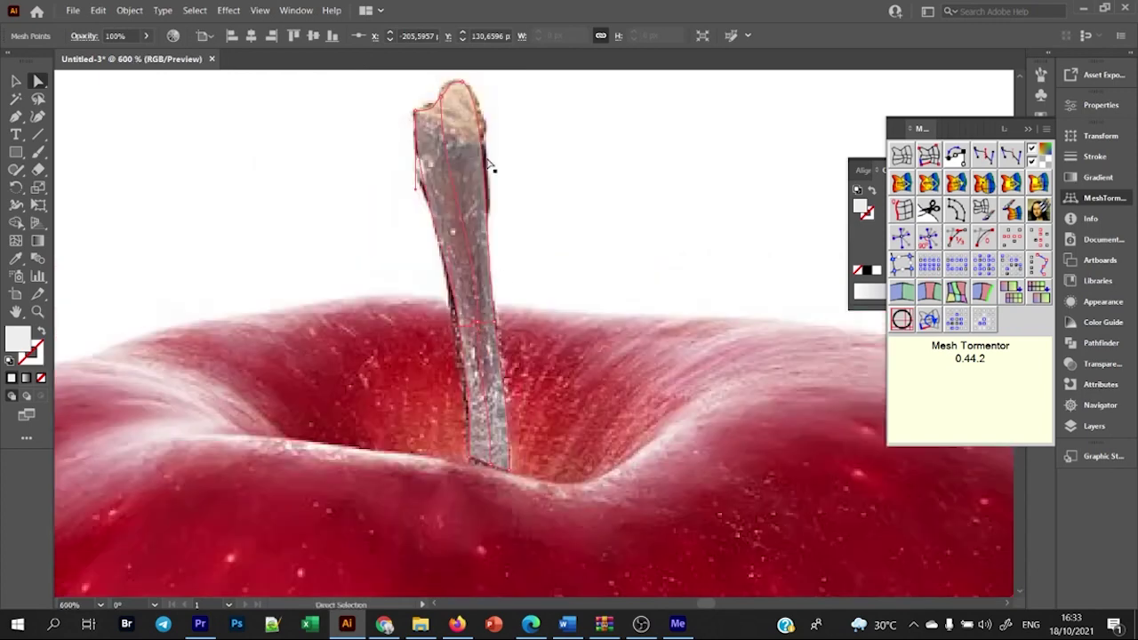
drag(443, 119, 454, 163)
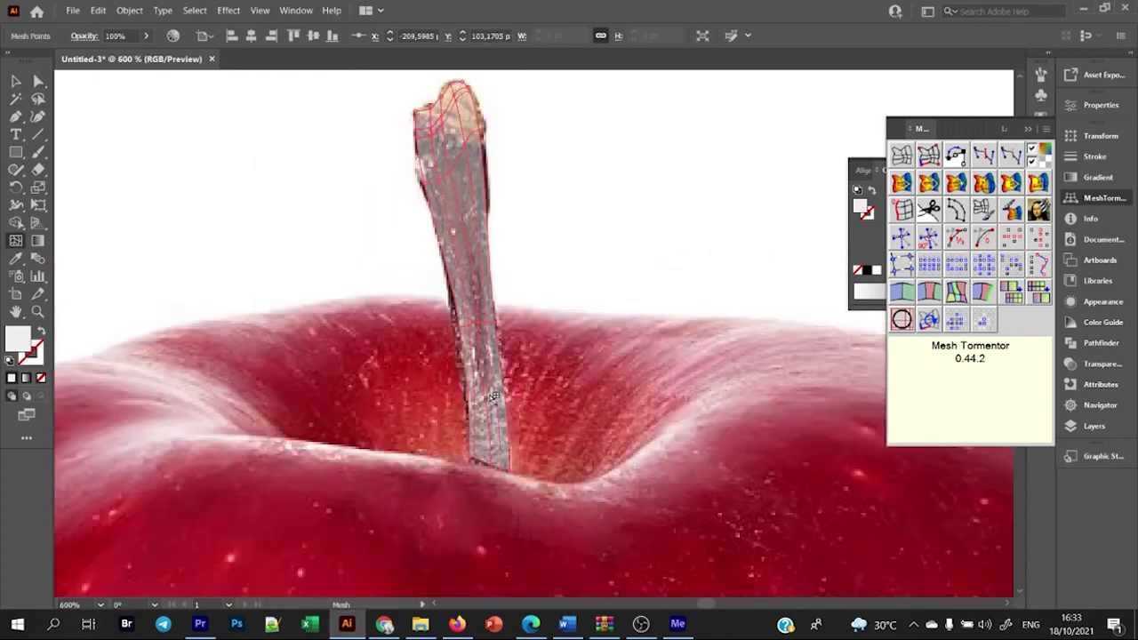
- Move the stem mesh onto the mesh apple and nudge it into place
scroll(460, 247, down, 3)
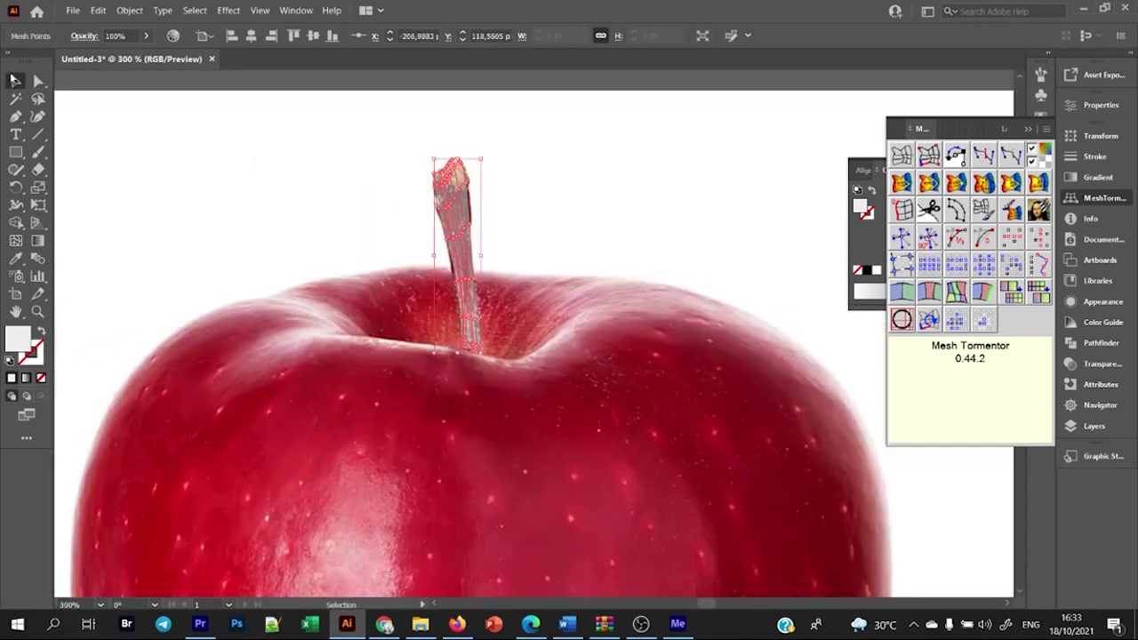
scroll(287, 157, down, 3)
key(v)
scroll(472, 292, down, 3)
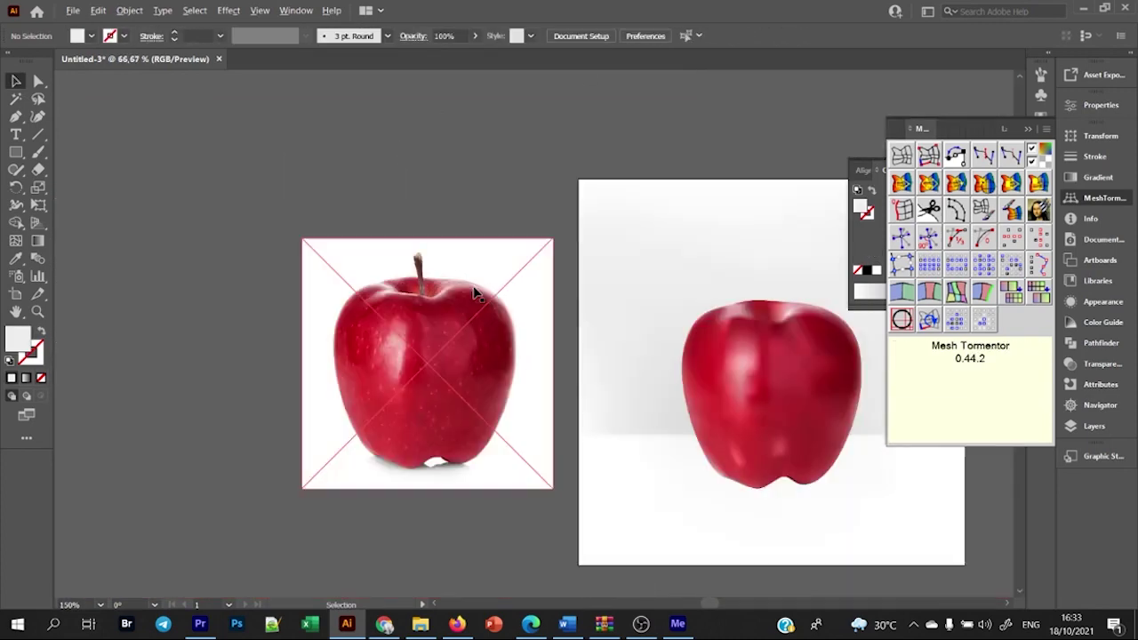
mouse_move(228, 266)
mouse_down()
mouse_move(760, 293)
mouse_move(758, 280)
mouse_up()
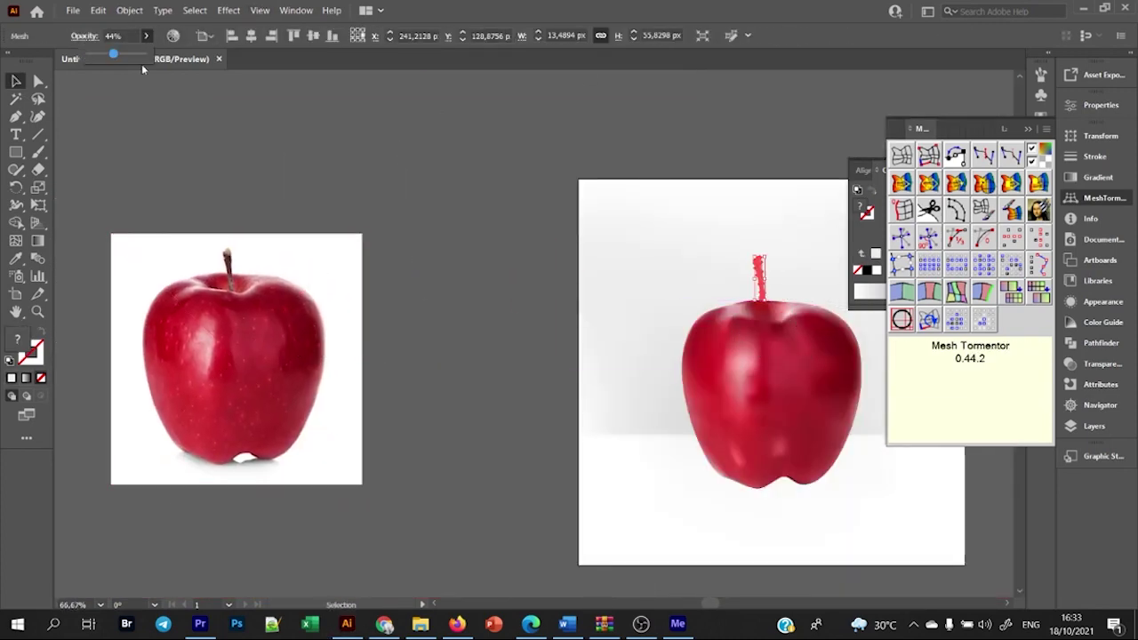
click(465, 168)
scroll(764, 196, up, 3)
drag(734, 320, 737, 330)
- Nudge the apple body mesh up about 1 px
scroll(477, 283, down, 3)
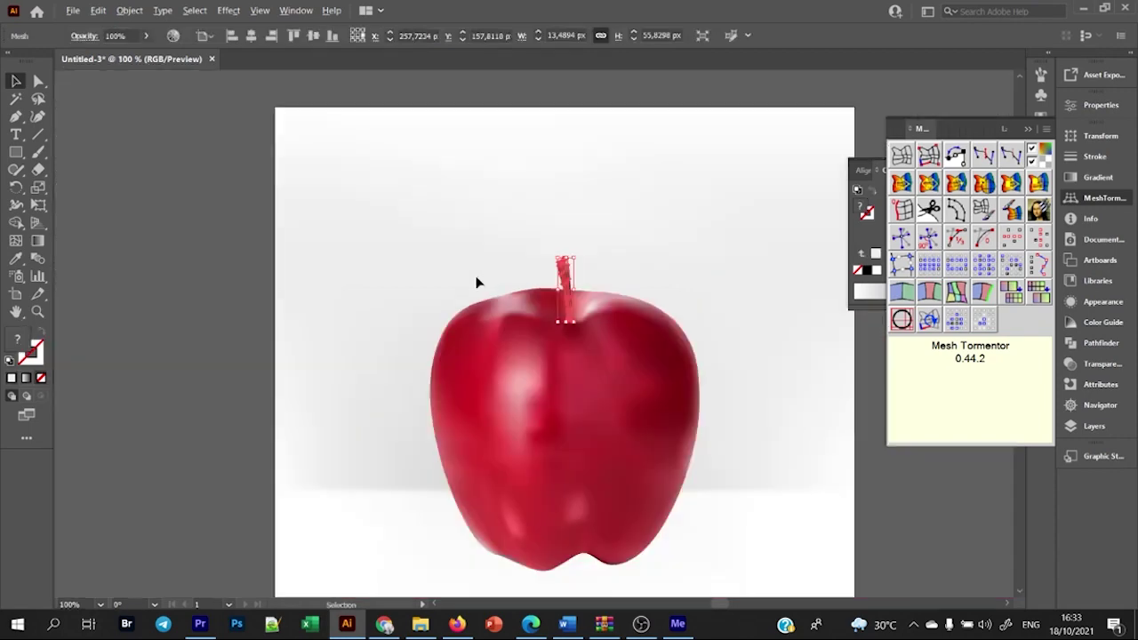
scroll(476, 283, up, 3)
click(356, 373)
drag(329, 299, 329, 296)
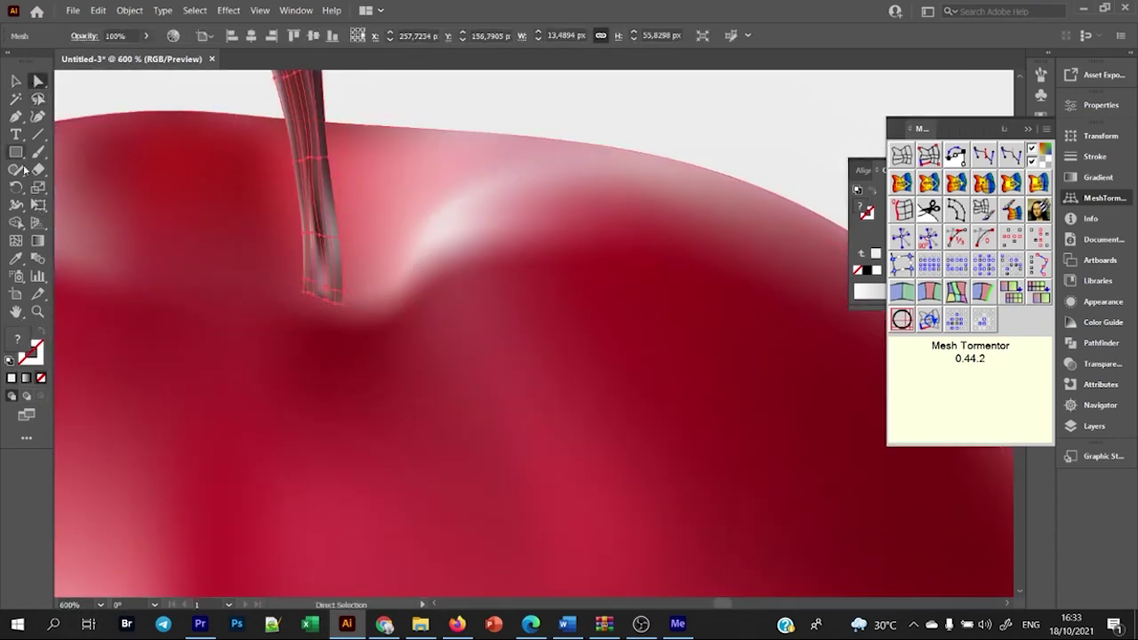
- Pull the mesh points at the stem base into place to form a dimple
click(16, 241)
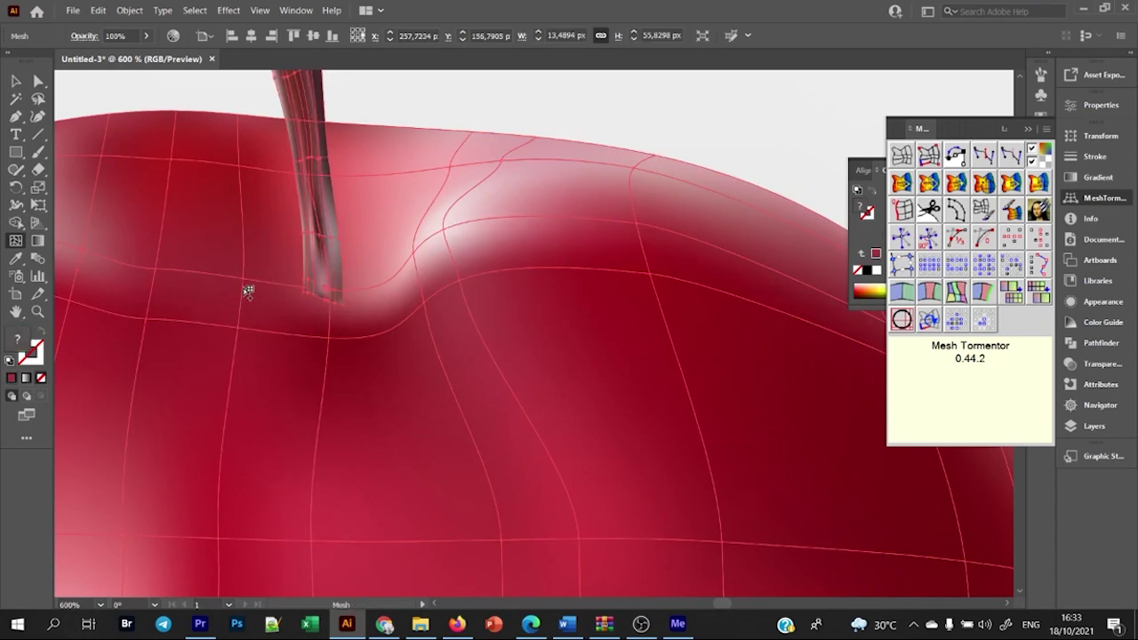
click(307, 292)
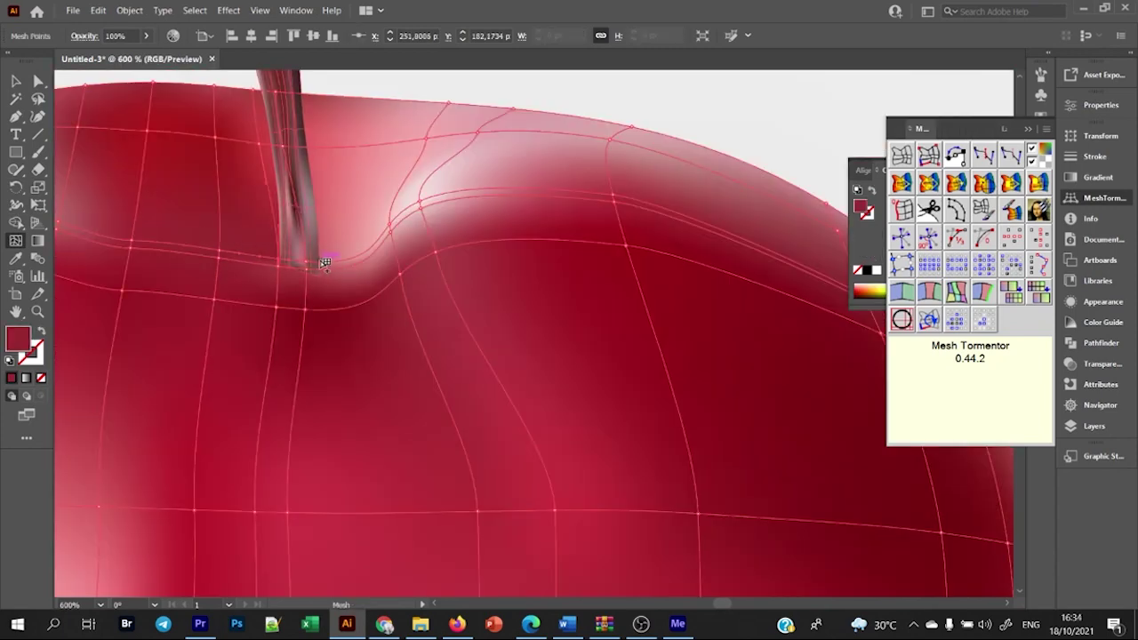
scroll(324, 264, down, 3)
key(v)
click(516, 133)
scroll(345, 229, up, 3)
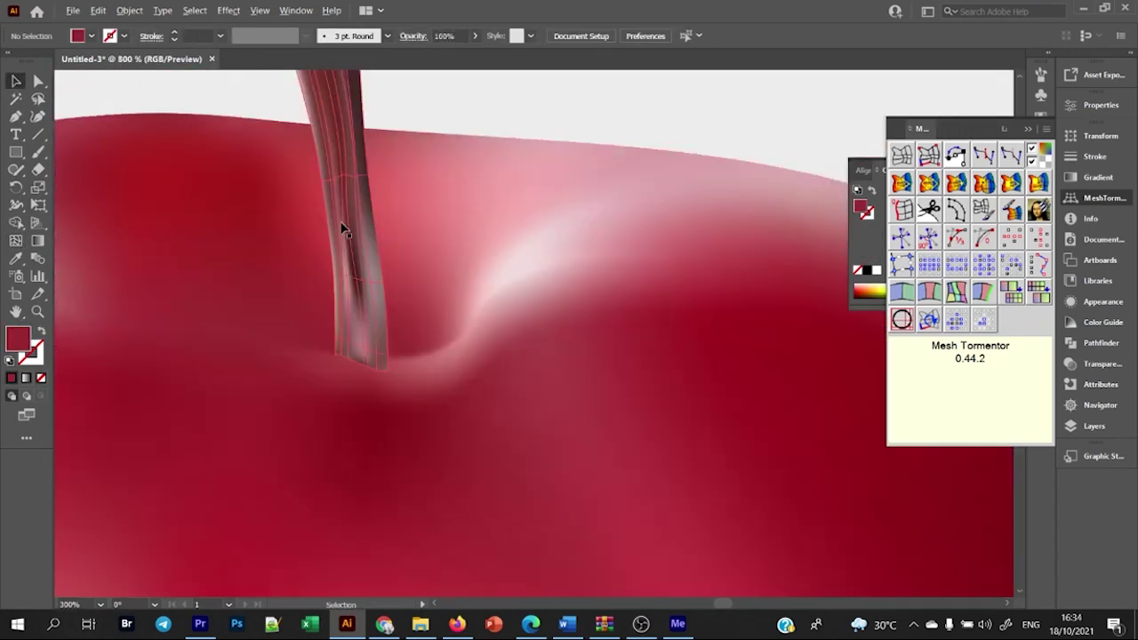
scroll(345, 228, up, 2)
key(a)
mouse_move(393, 376)
mouse_down()
mouse_move(423, 433)
mouse_move(397, 429)
mouse_up()
click(360, 430)
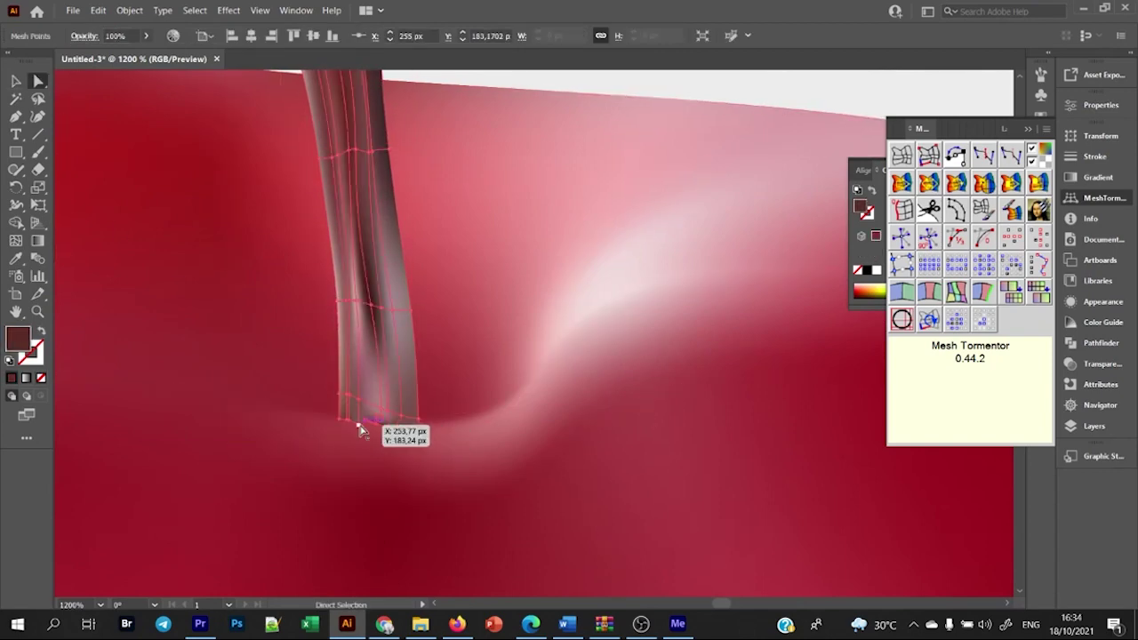
scroll(399, 432, down, 2)
- Isolate the stem mesh and darken its colours using Recolor Artwork's brightness slider
key(v)
scroll(399, 432, up, 3)
double_click(353, 293)
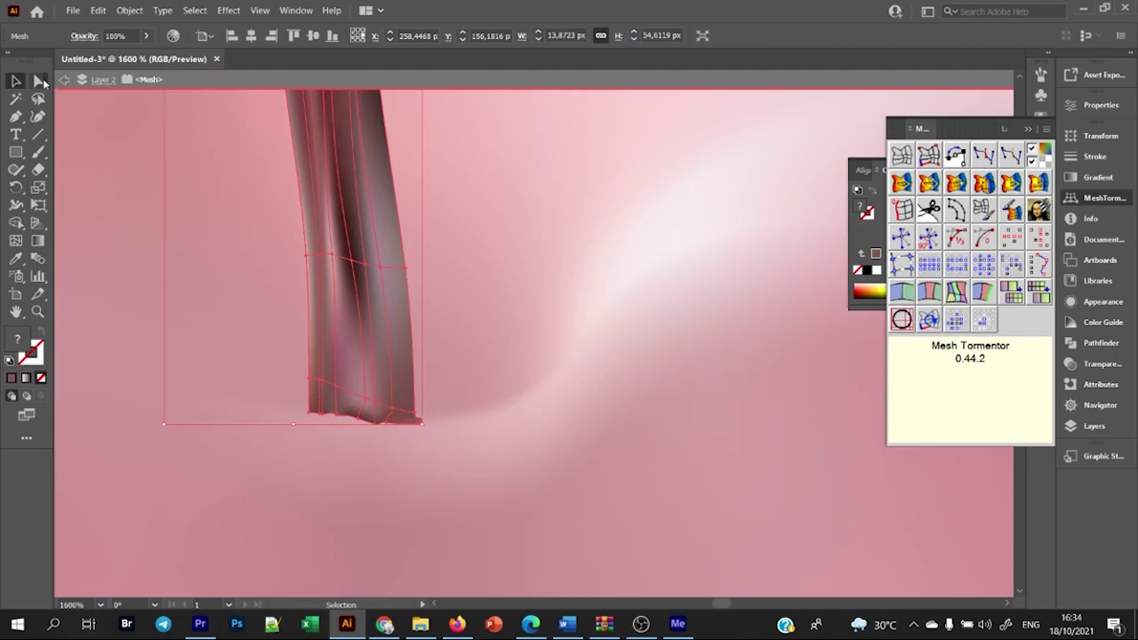
click(447, 426)
key(ctrl+z)
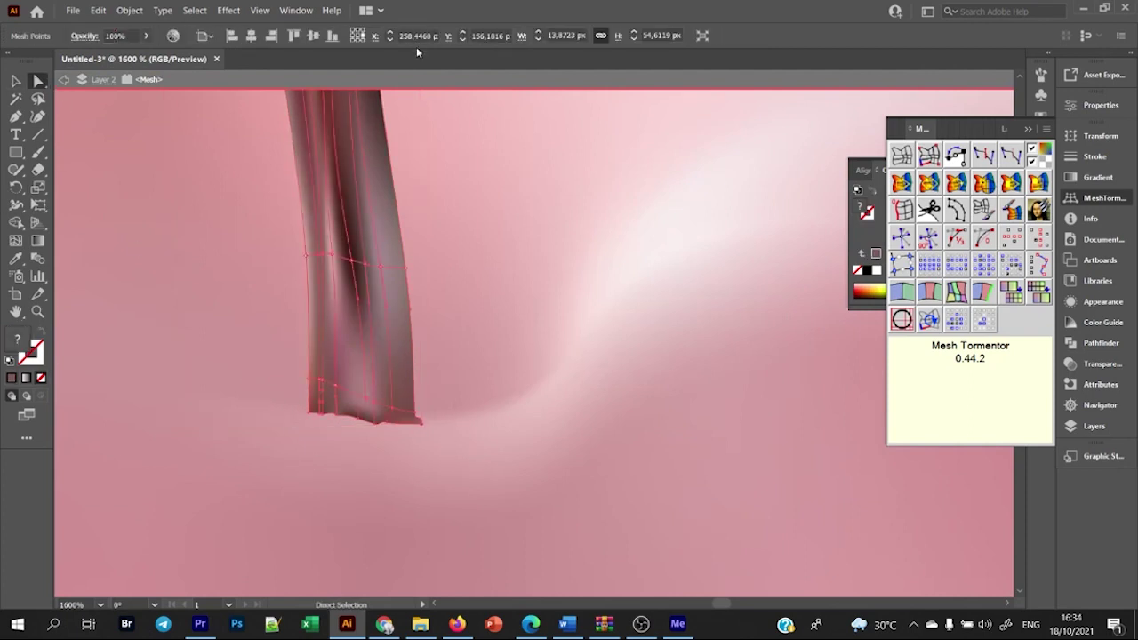
click(175, 36)
click(467, 511)
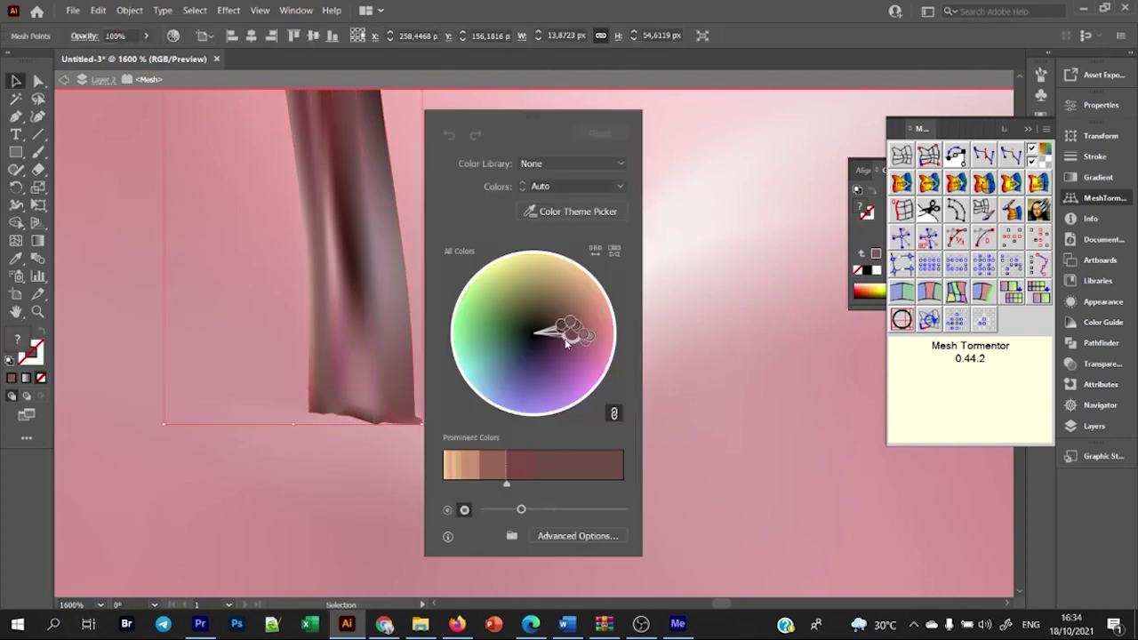
drag(562, 331, 558, 342)
drag(529, 513, 534, 514)
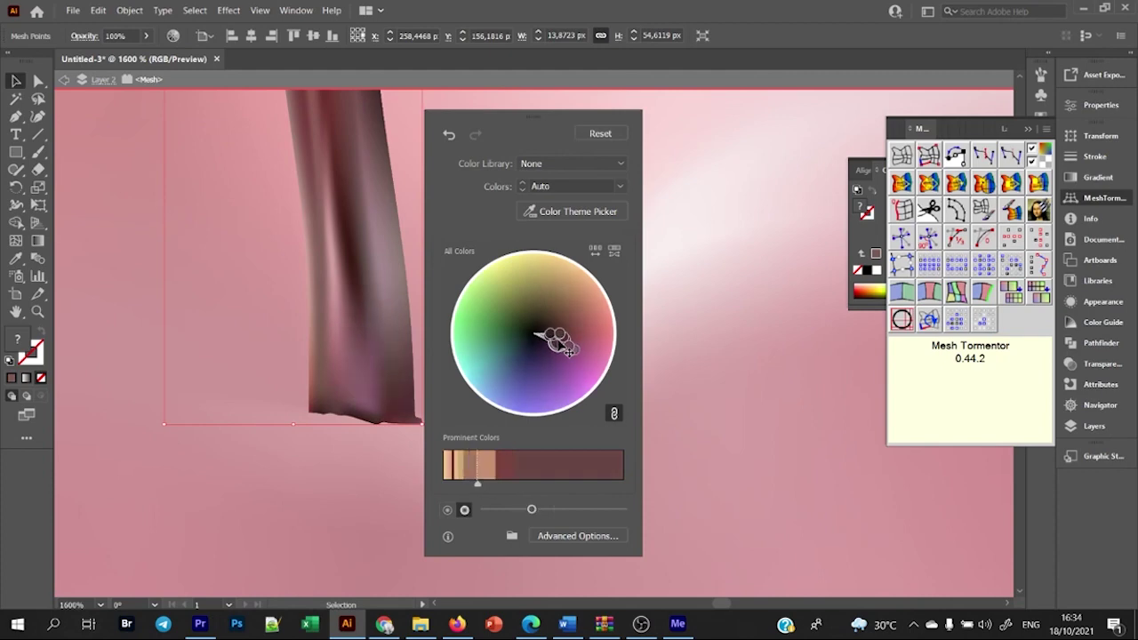
click(264, 173)
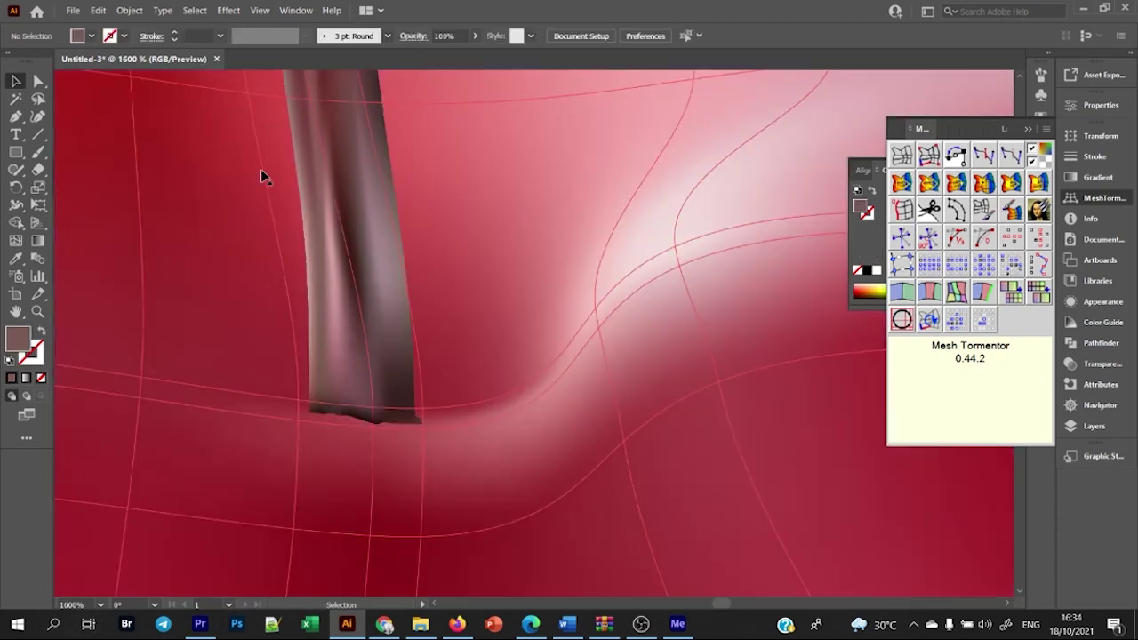
scroll(525, 127, down, 6)
- Drag apple body mesh points up-left and lower down to reshape the highlight and shading
scroll(729, 507, down, 3)
scroll(356, 255, up, 3)
click(356, 255)
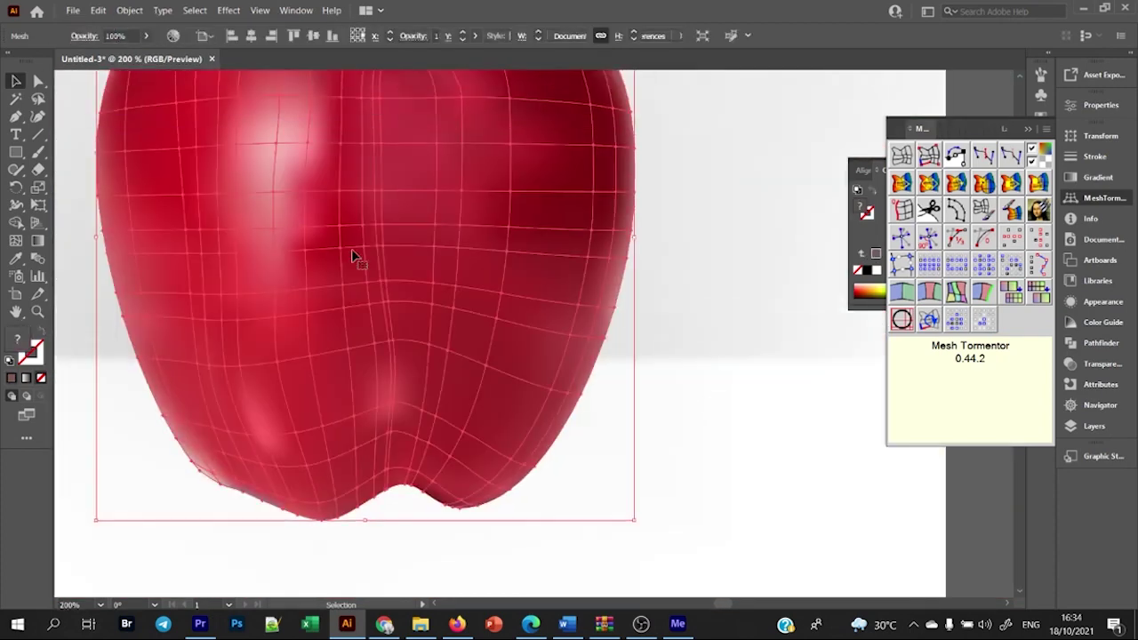
key(a)
mouse_move(311, 283)
mouse_down()
mouse_move(311, 229)
mouse_move(347, 183)
mouse_up()
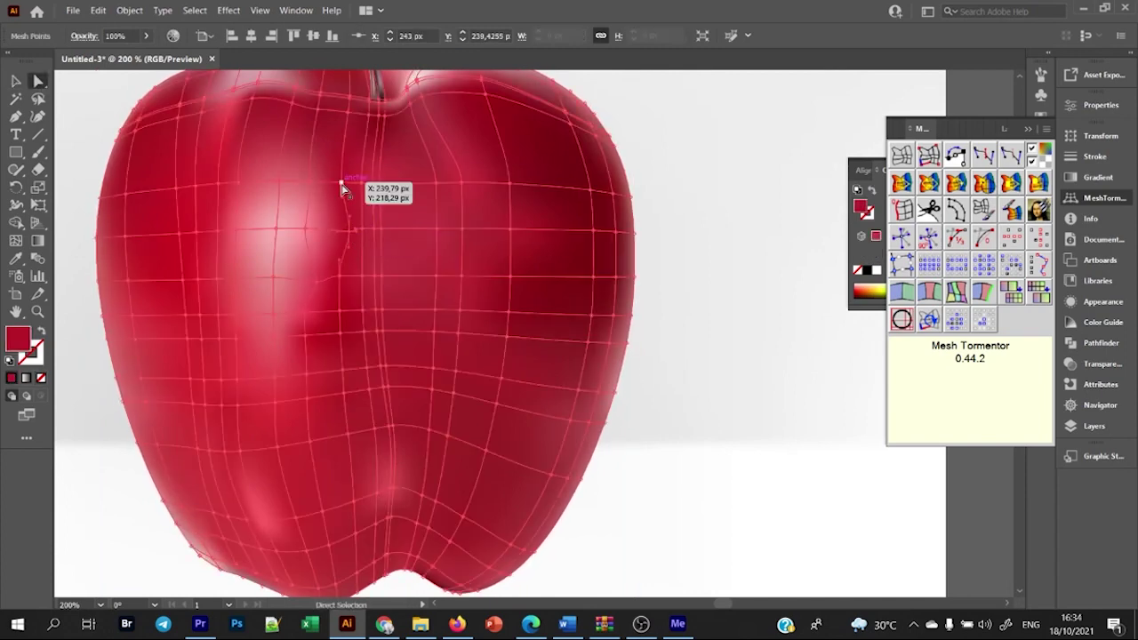
drag(316, 287, 310, 288)
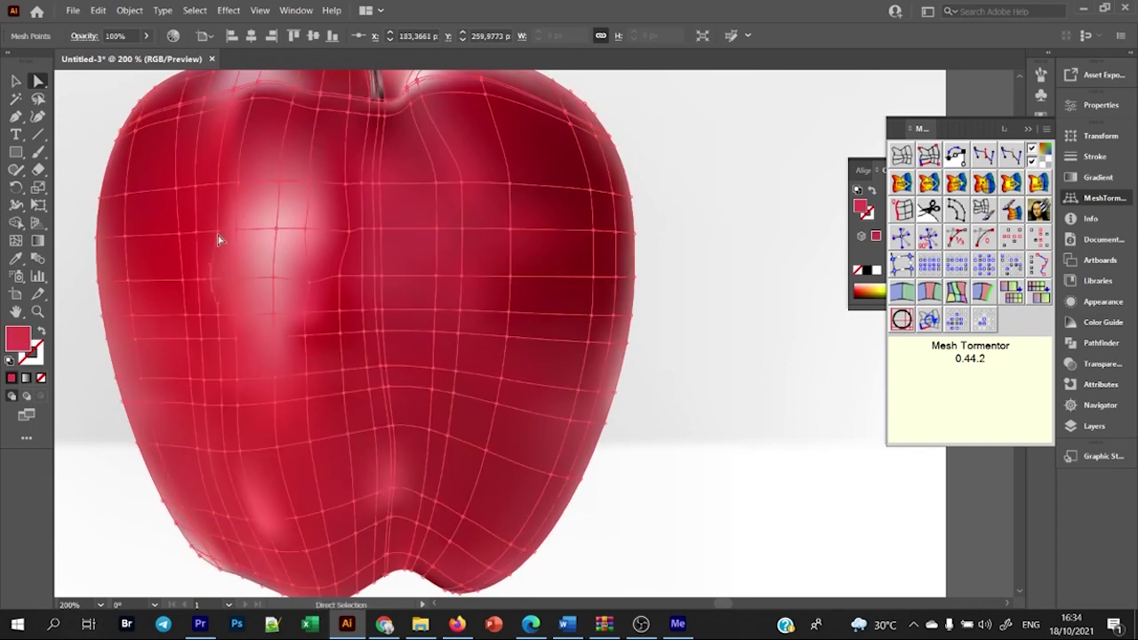
drag(311, 346, 313, 345)
drag(317, 290, 318, 290)
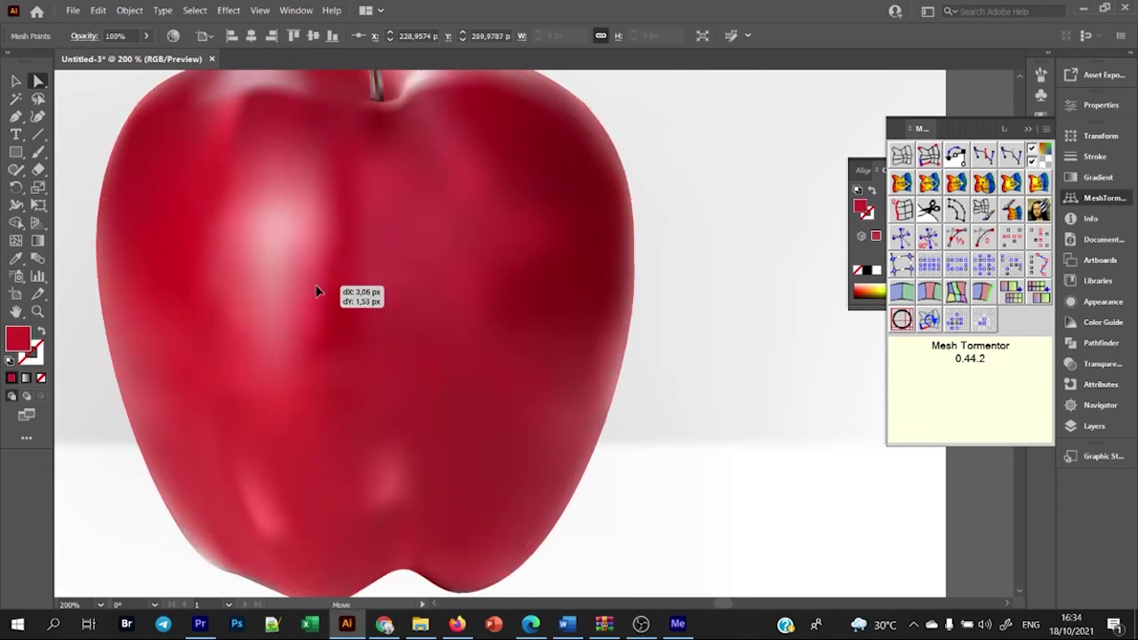
- Zoom out to both apples, inspect the apple's mesh points, and clear the selection
key(ctrl+minus)
key(ctrl+minus)
key(ctrl+minus)
key(ctrl+shift+a)
key(ctrl+minus)
key(ctrl+minus)
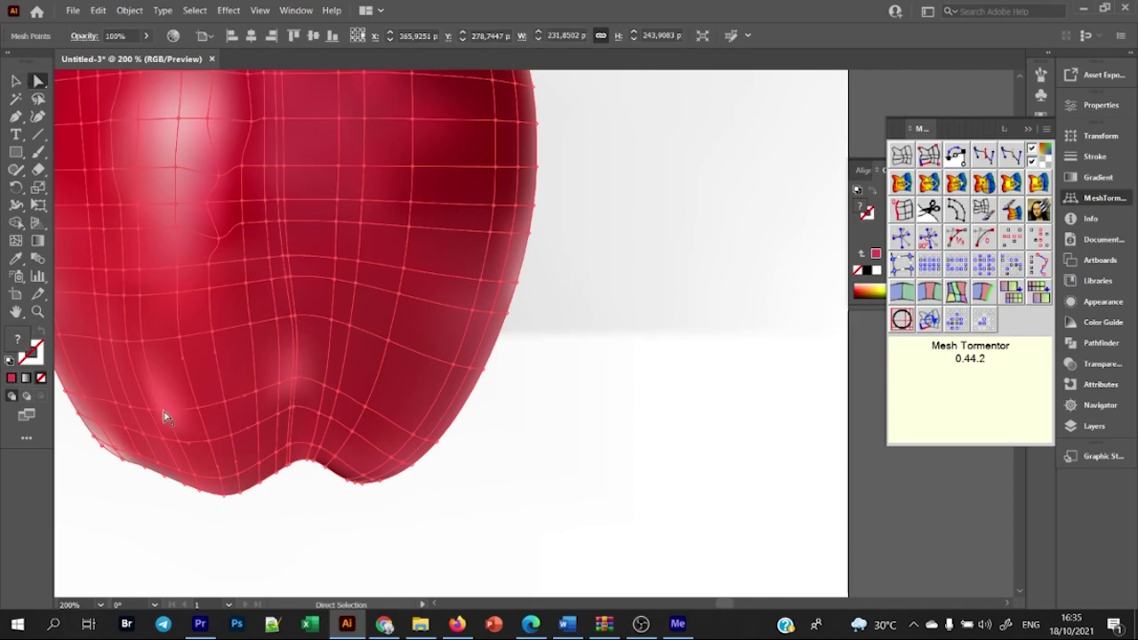
click(164, 416)
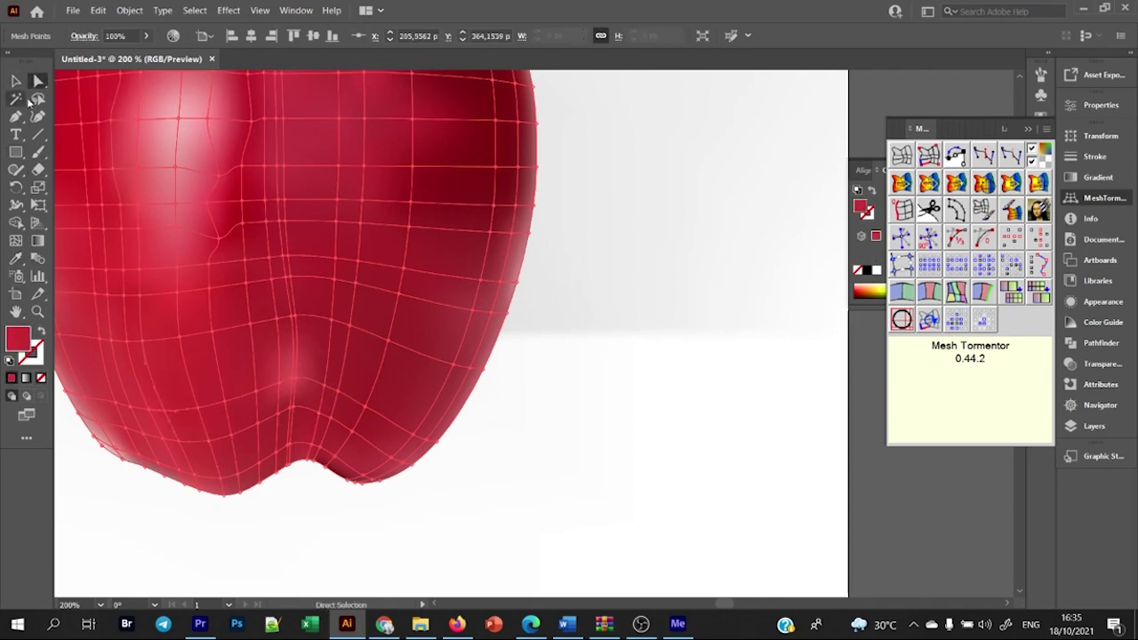
key(ctrl+a)
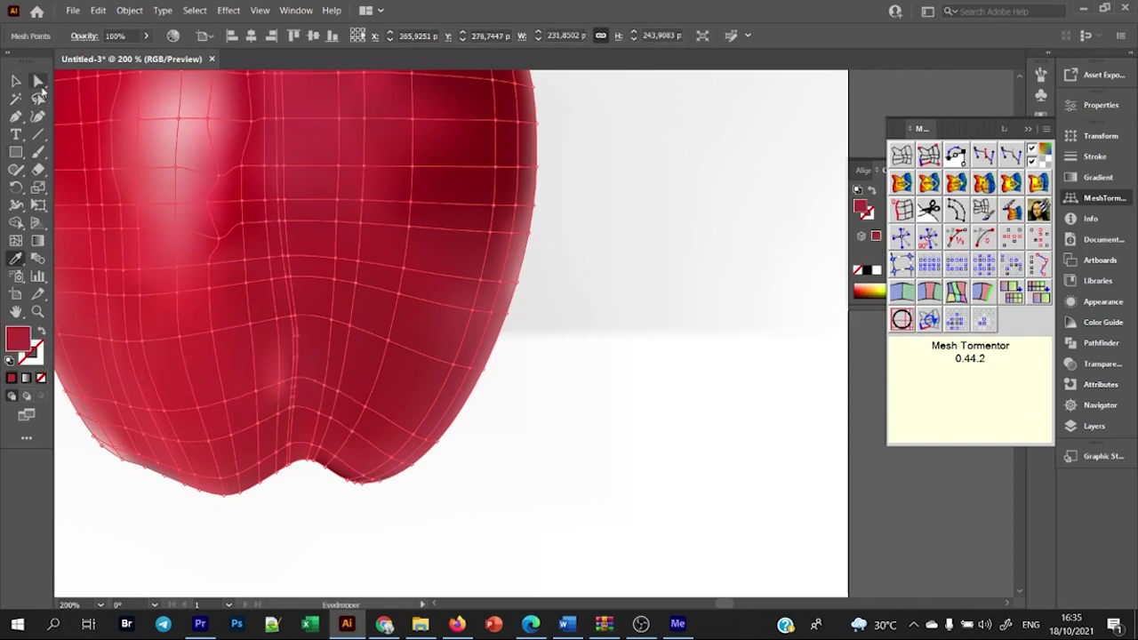
click(280, 386)
key(ctrl+0)
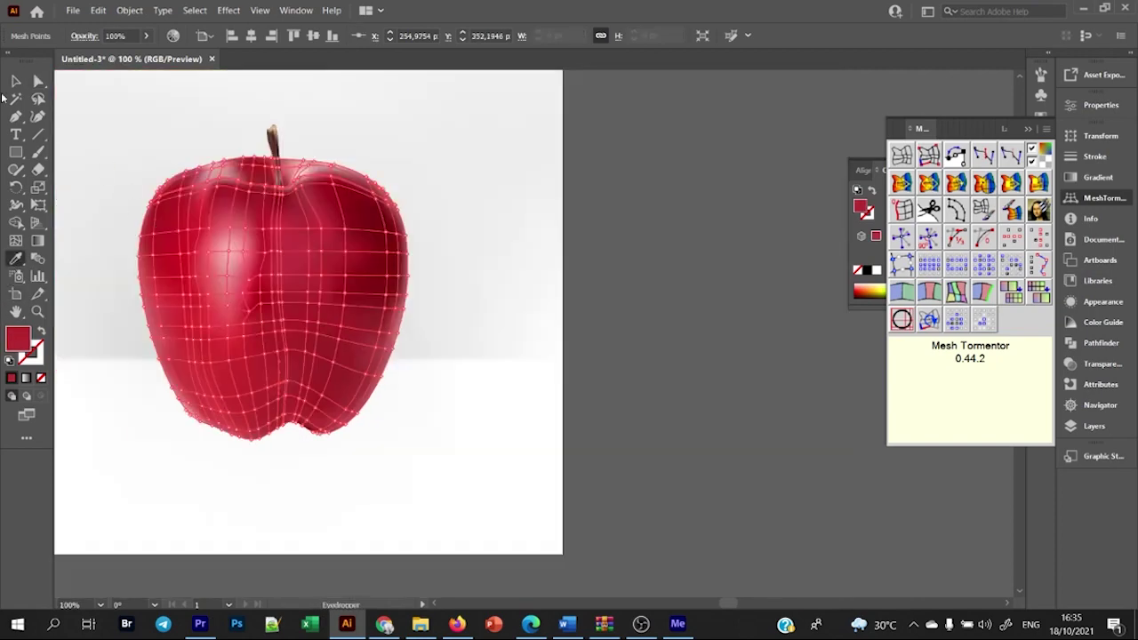
key(v)
click(660, 219)
scroll(490, 145, down, 2)
scroll(444, 267, up, 6)
- Select a point on the stem's bottom edge and drag it to seat the base in the apple's dip
scroll(445, 273, up, 3)
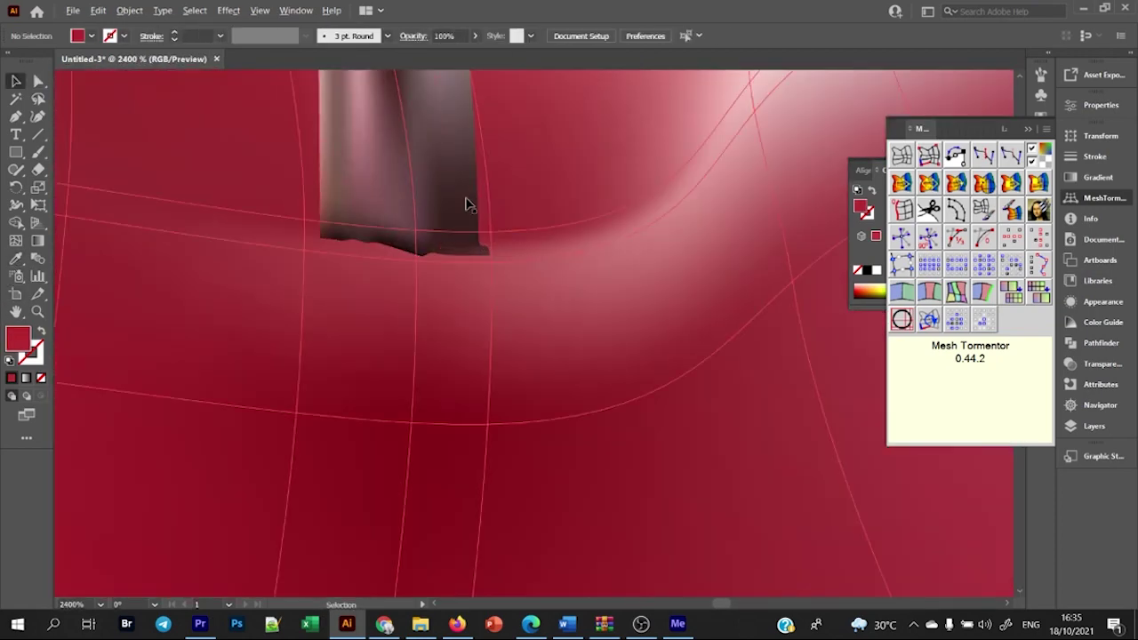
key(a)
click(465, 204)
click(339, 244)
click(339, 244)
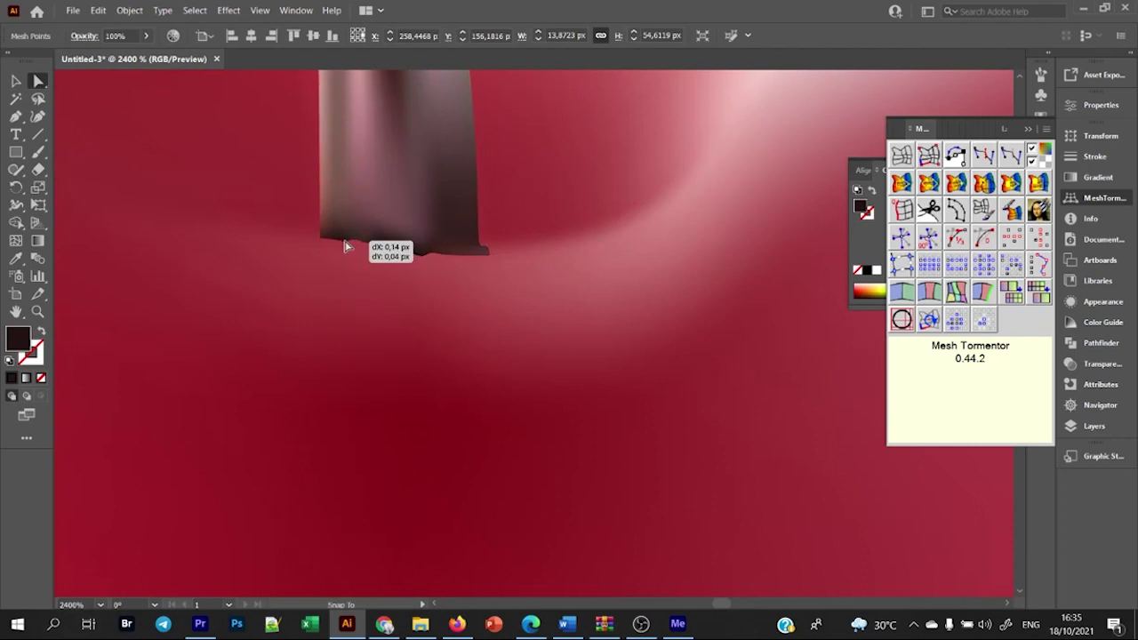
scroll(345, 247, up, 3)
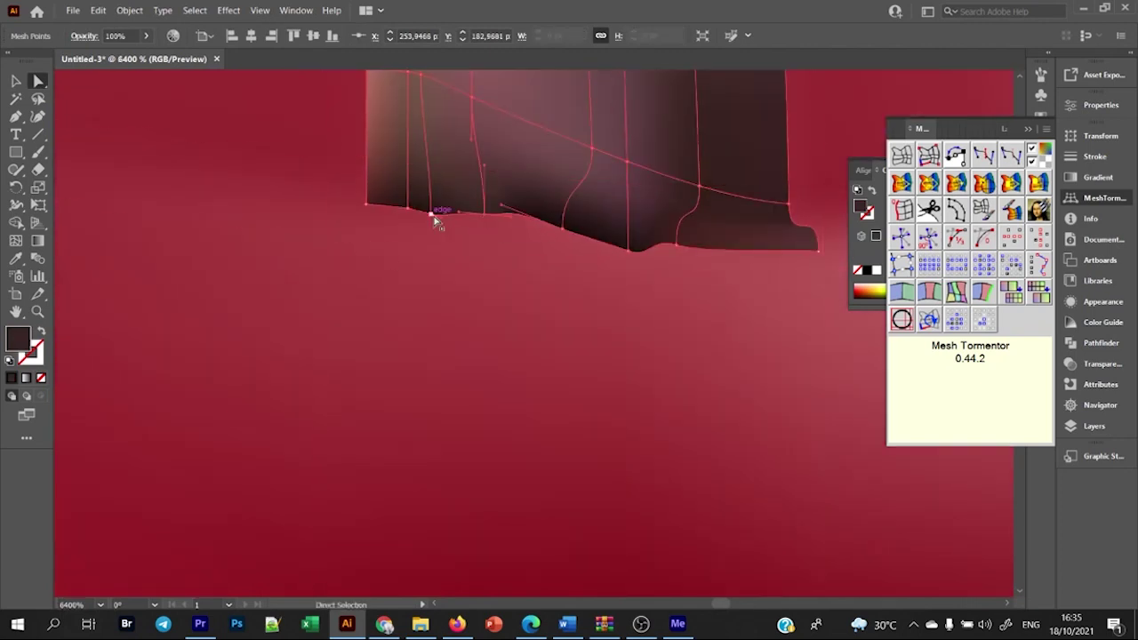
scroll(602, 264, down, 1)
drag(600, 257, 594, 251)
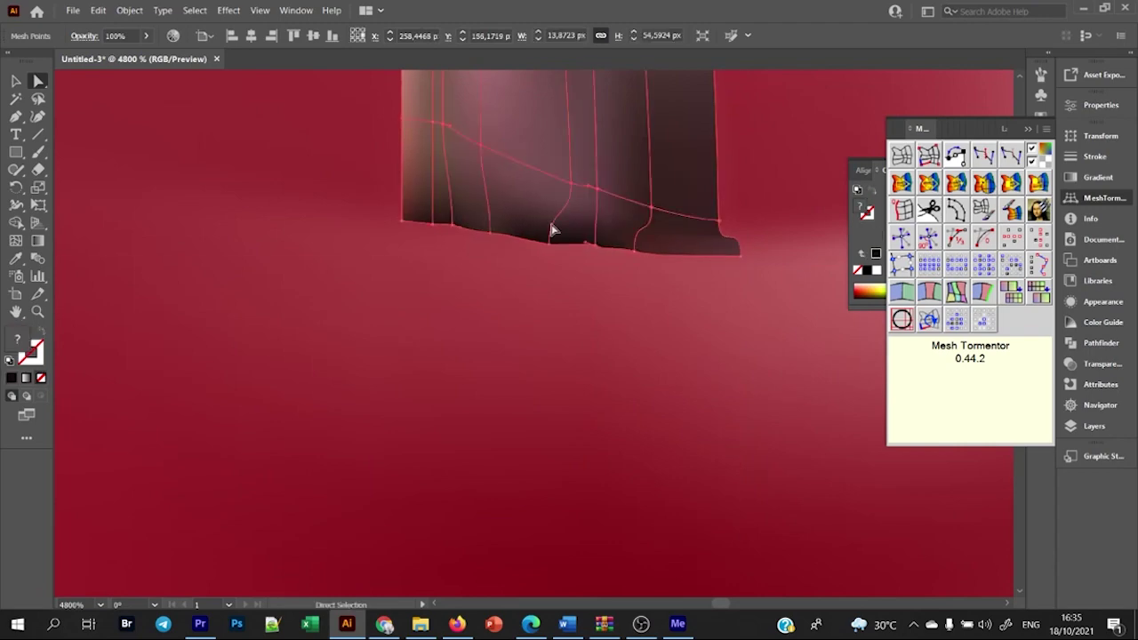
scroll(607, 322, down, 10)
click(800, 398)
- Draw a flat shadow ellipse and fill it with the White, Black gradient
click(34, 152)
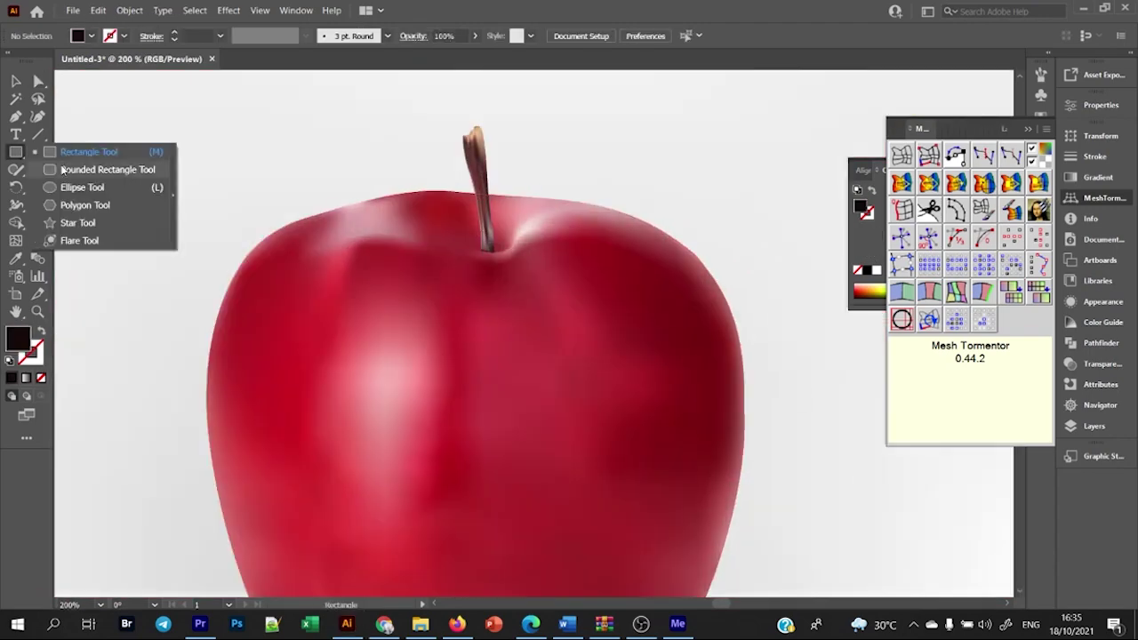
click(80, 183)
drag(230, 155, 329, 172)
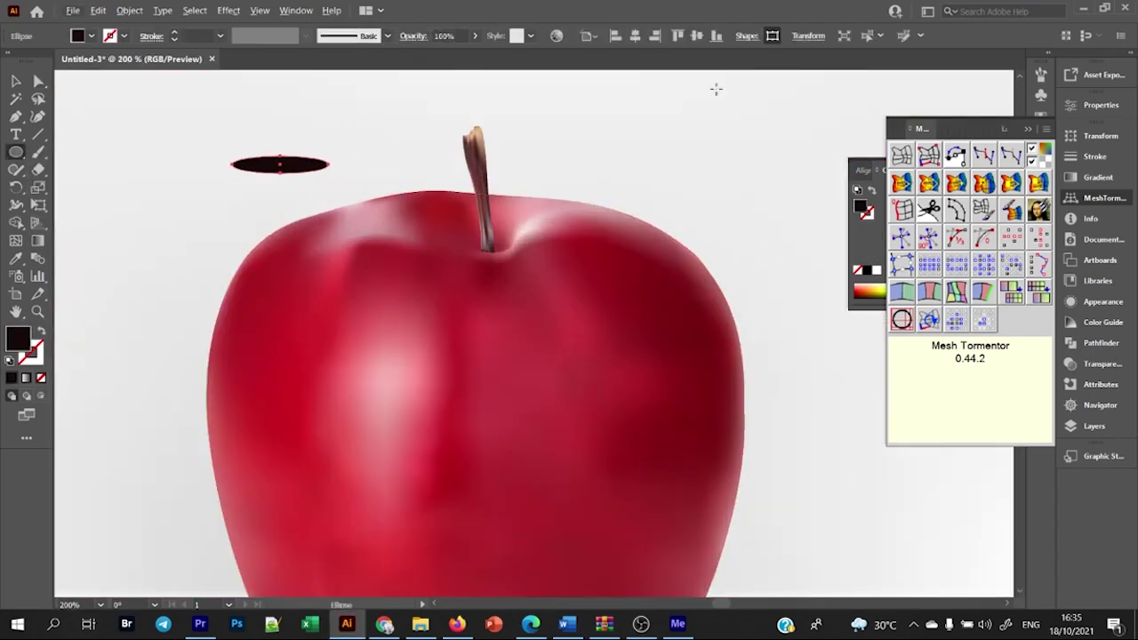
click(1096, 177)
click(916, 158)
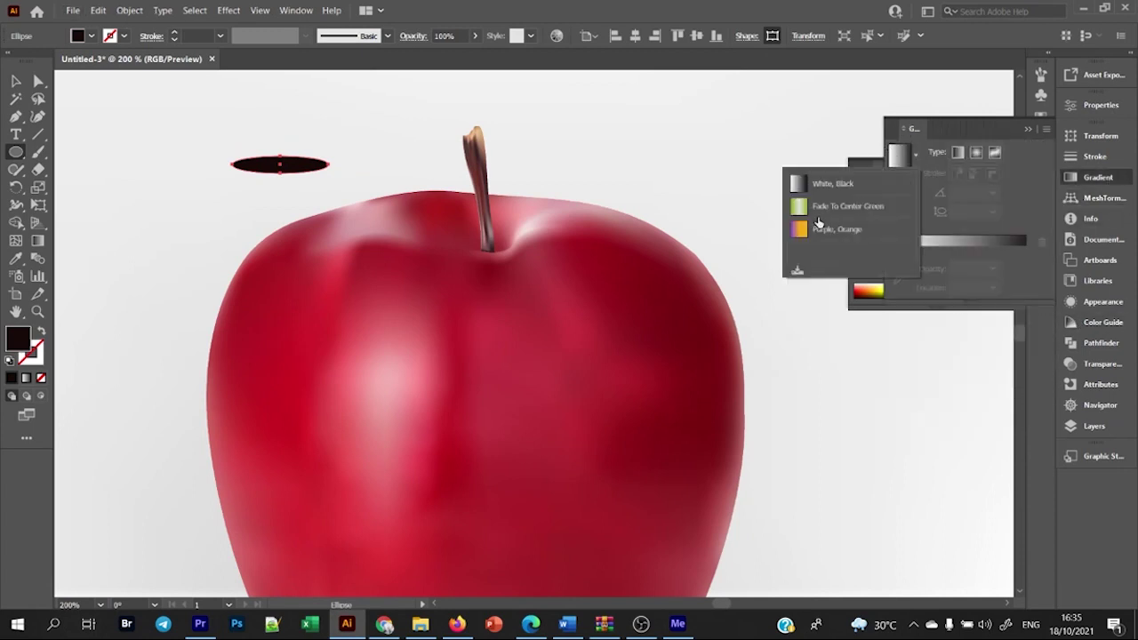
click(803, 184)
alt+scroll(347, 182, up, 3)
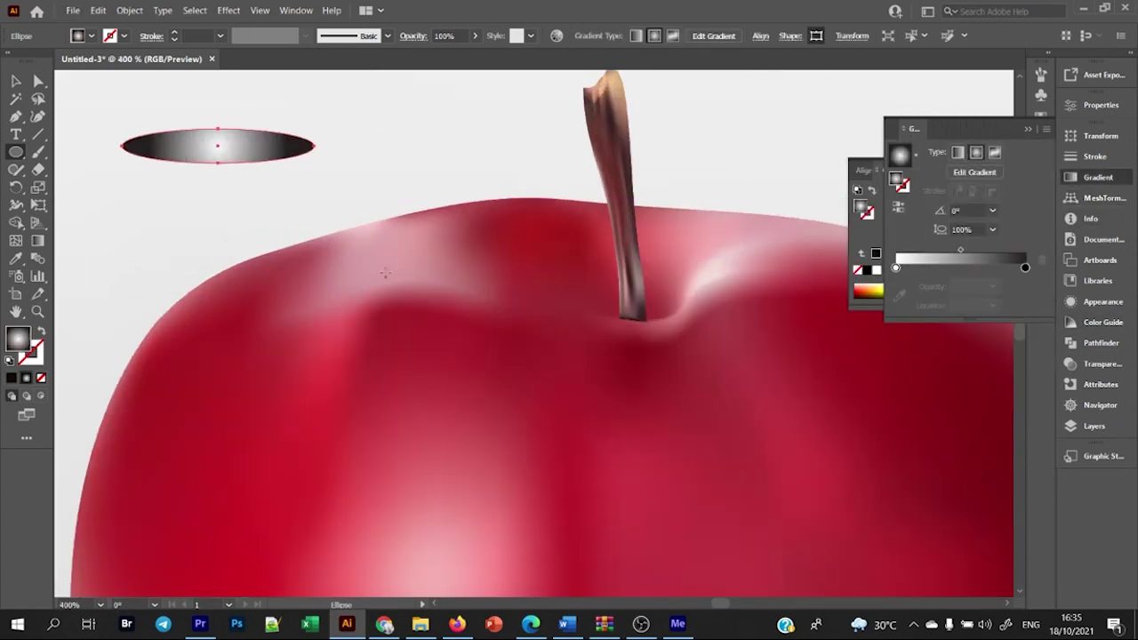
- Make the ellipse's gradient radial, sample the stem's brown into the dark stop, and reverse it
click(1023, 269)
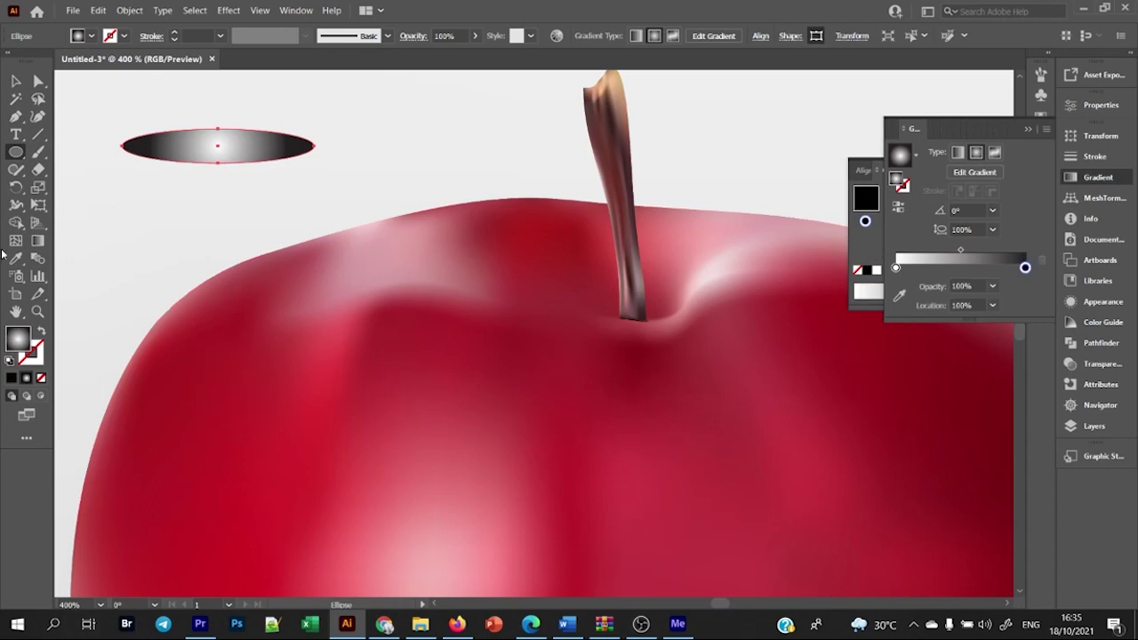
key(ctrl+z)
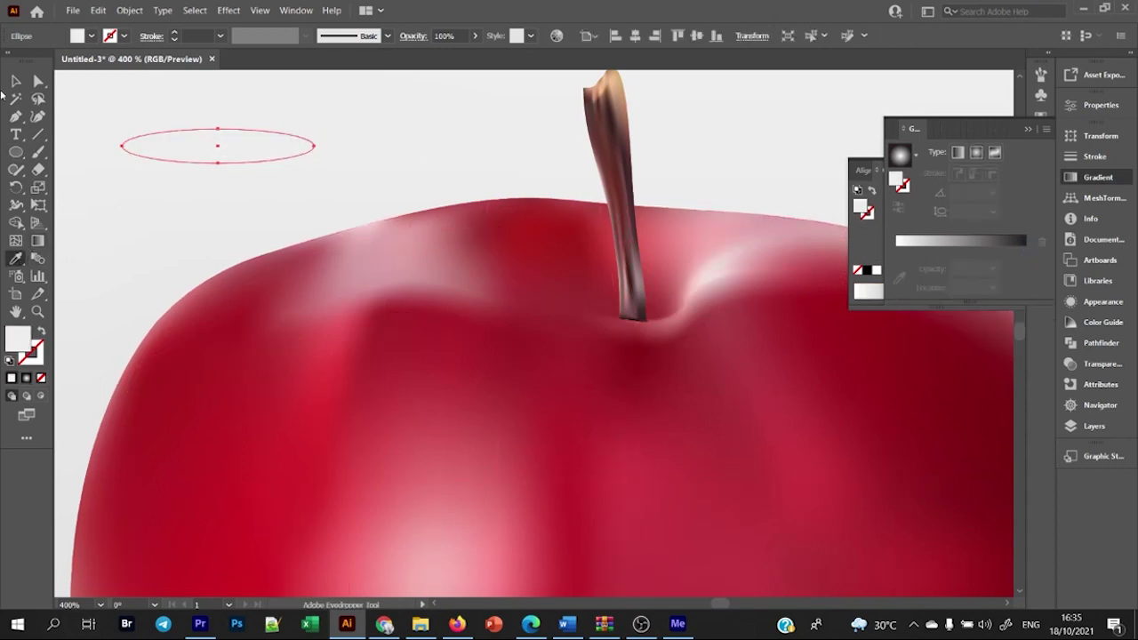
key(v)
click(947, 241)
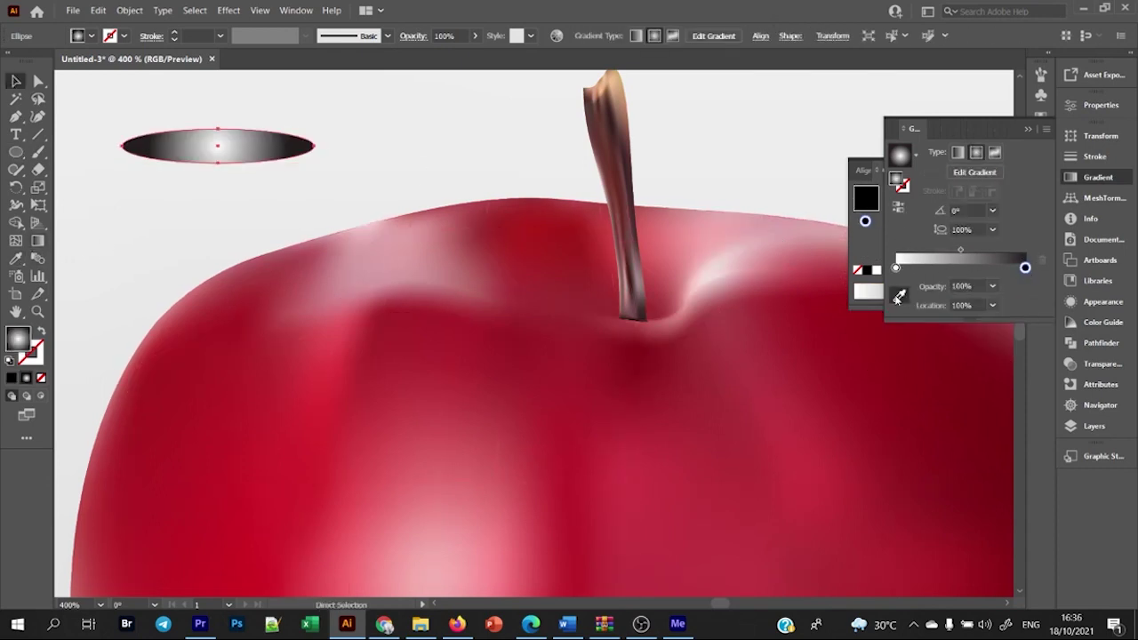
click(899, 296)
click(616, 145)
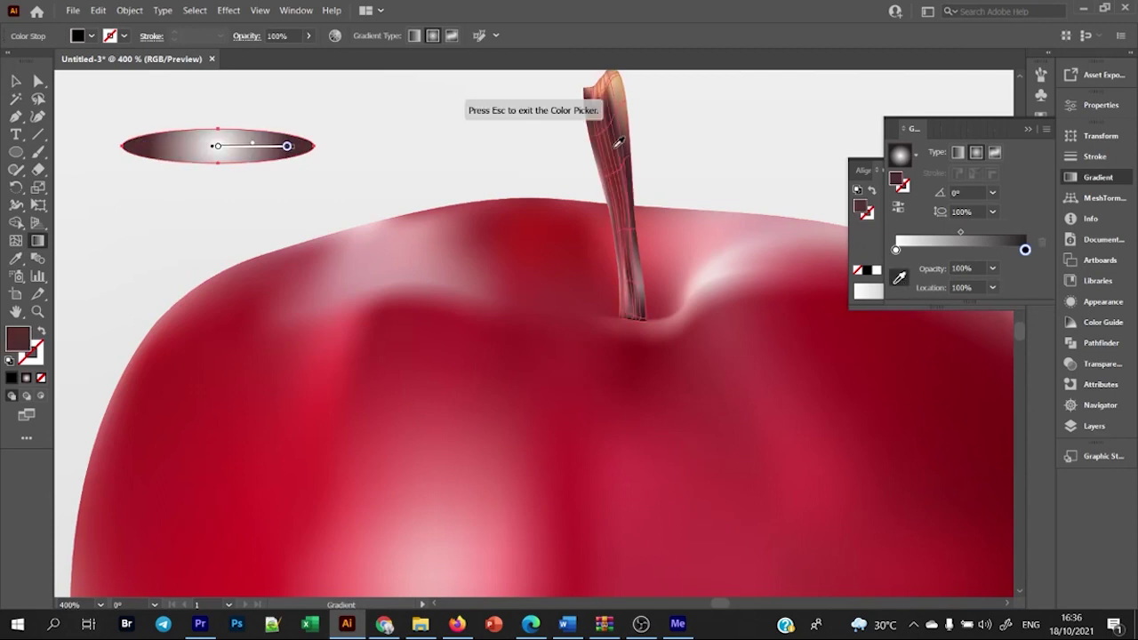
key(Escape)
key(v)
click(899, 207)
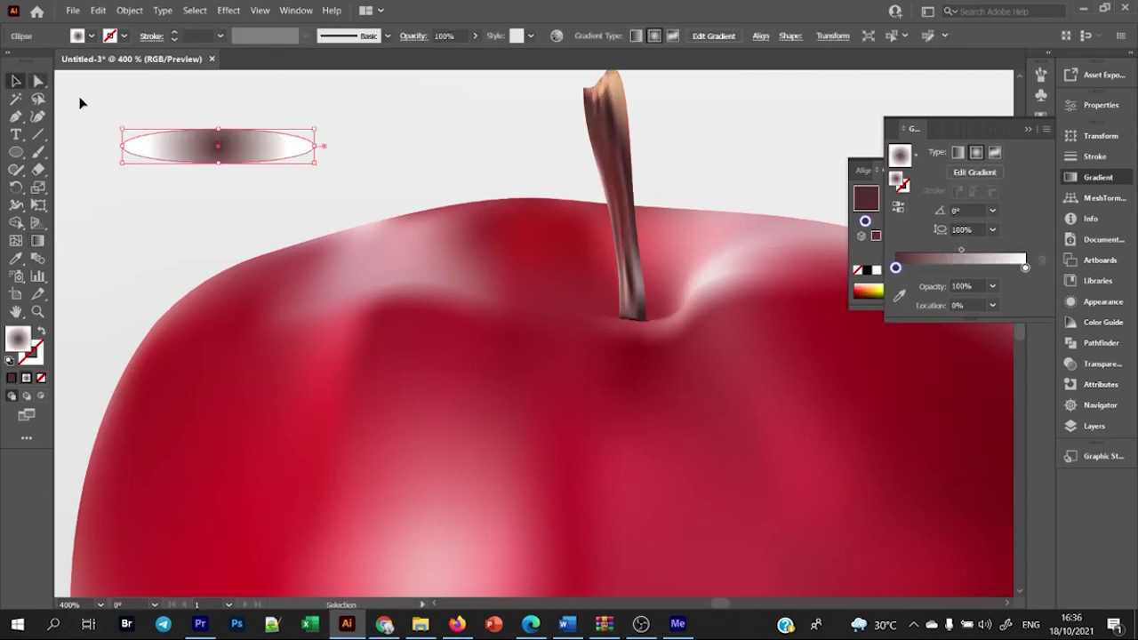
- Squash and widen the radial gradient, and set its centre stop to maroon 7c3a37
key(g)
drag(220, 82, 221, 128)
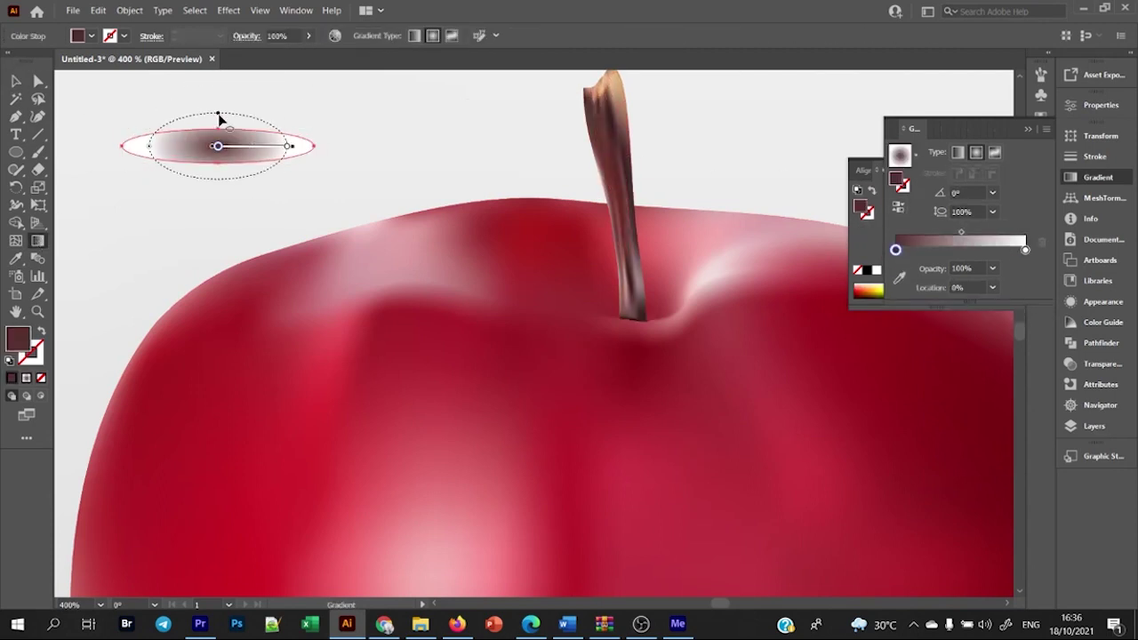
scroll(280, 151, up, 1)
drag(303, 145, 331, 152)
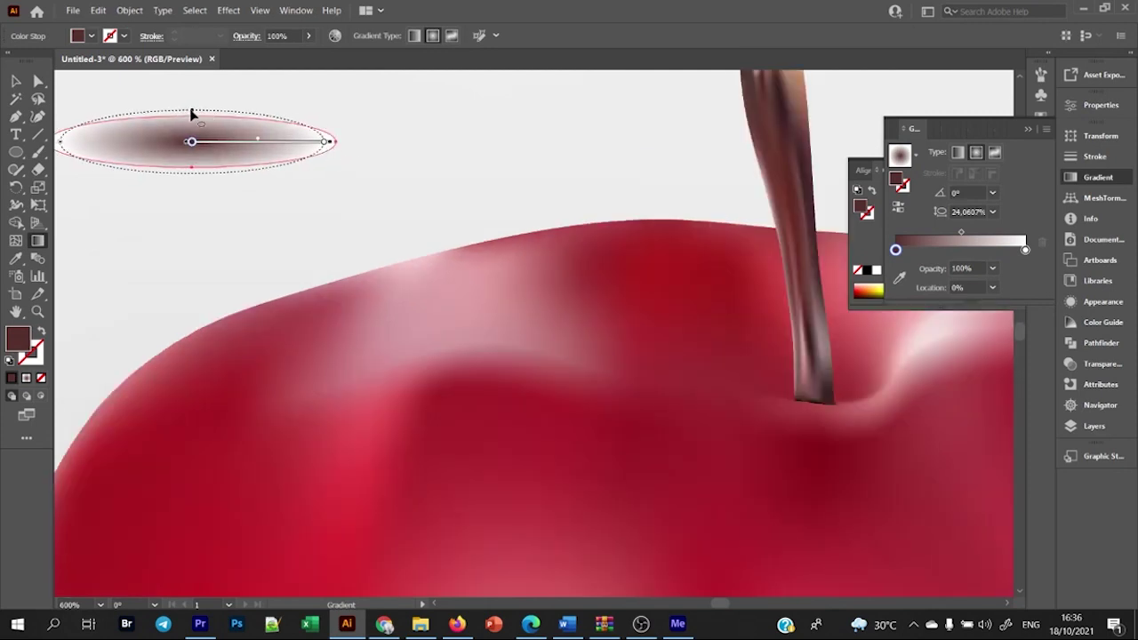
drag(191, 114, 192, 118)
double_click(16, 338)
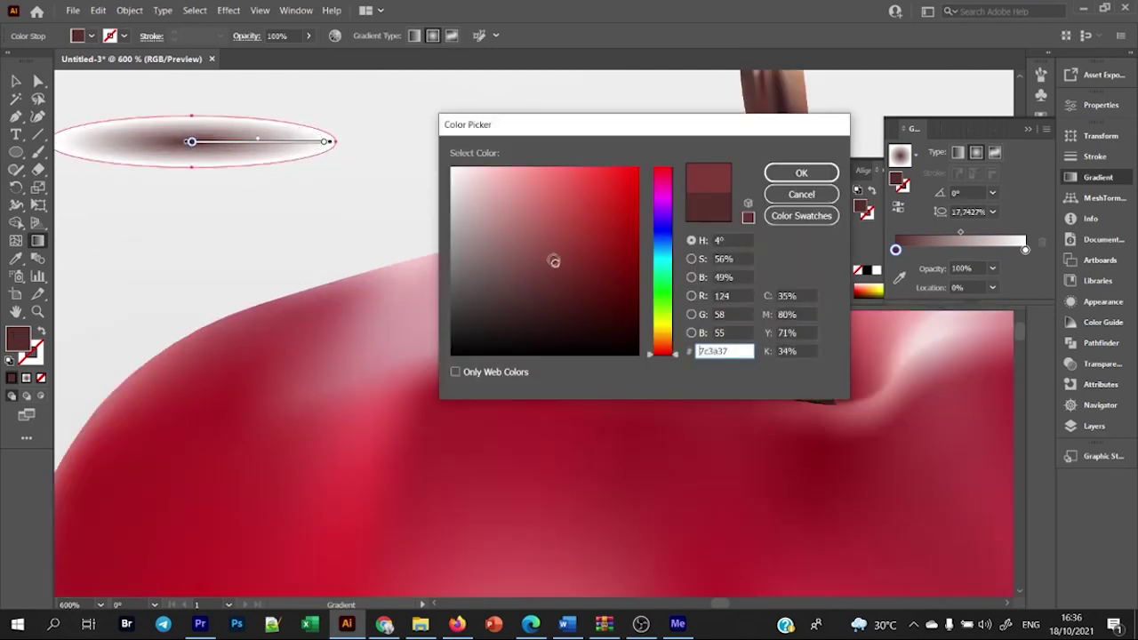
click(782, 175)
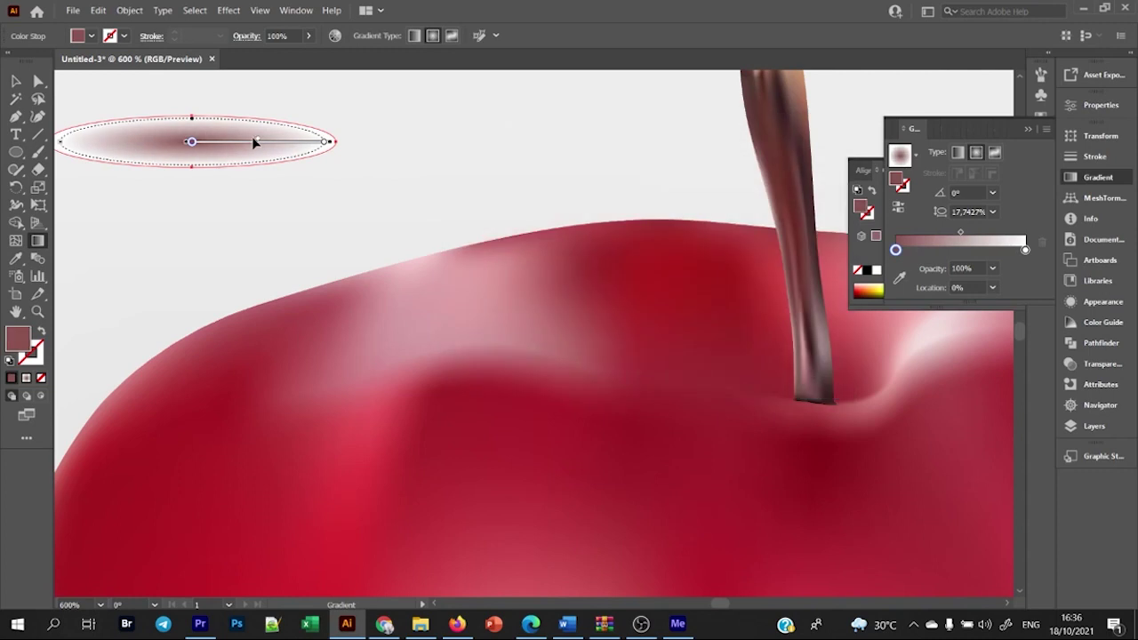
- Set the shadow ellipse's blend mode to Multiply
key(v)
click(413, 36)
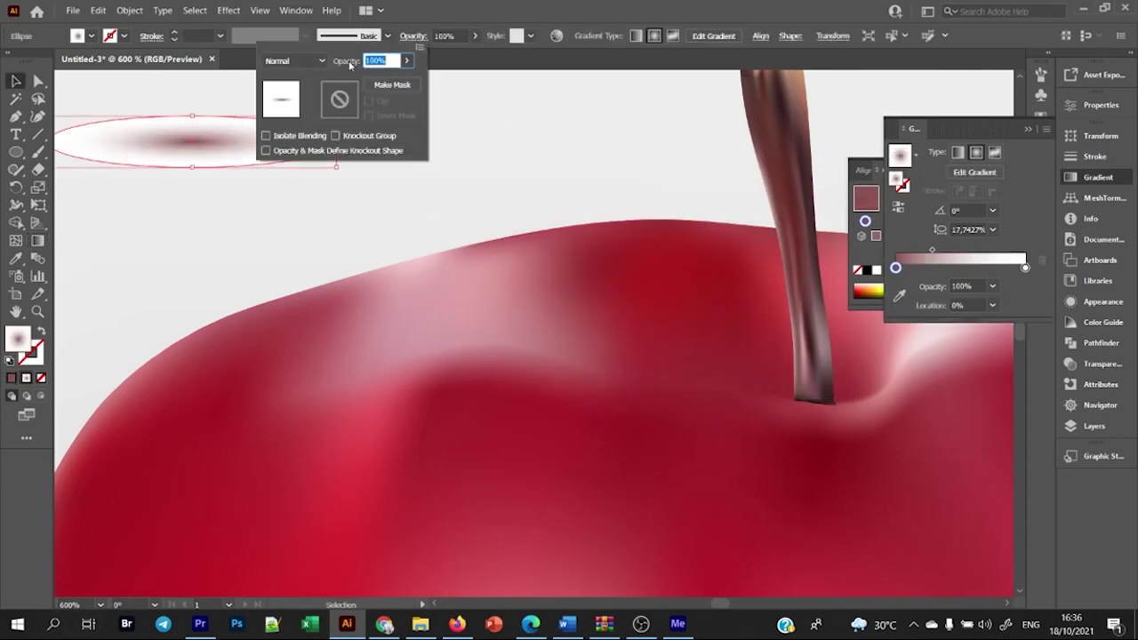
click(291, 55)
click(294, 112)
- Place the shadow at the stem base, bring the stem in front, and resize it
key(ctrl+minus)
mouse_move(392, 214)
mouse_down()
mouse_move(665, 327)
mouse_move(634, 308)
mouse_move(587, 311)
mouse_up()
key(ctrl+plus)
right_click(562, 240)
click(745, 317)
key(ctrl+minus)
key(ctrl+minus)
key(ctrl+minus)
- Create a wide soft shadow ellipse beneath the apple from the small stem shadow
key(ctrl+minus)
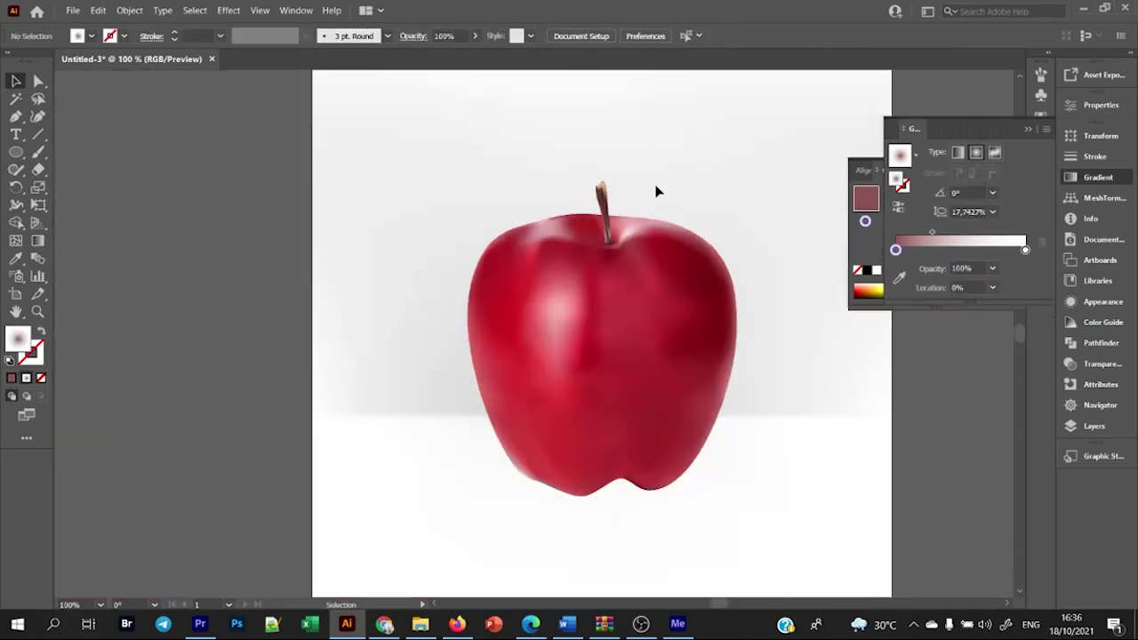
key(ctrl+plus)
key(ctrl+plus)
key(ctrl+plus)
drag(577, 335, 488, 325)
key(ctrl+shift+a)
key(ctrl+minus)
key(ctrl+minus)
key(ctrl+minus)
key(ctrl+plus)
key(ctrl+plus)
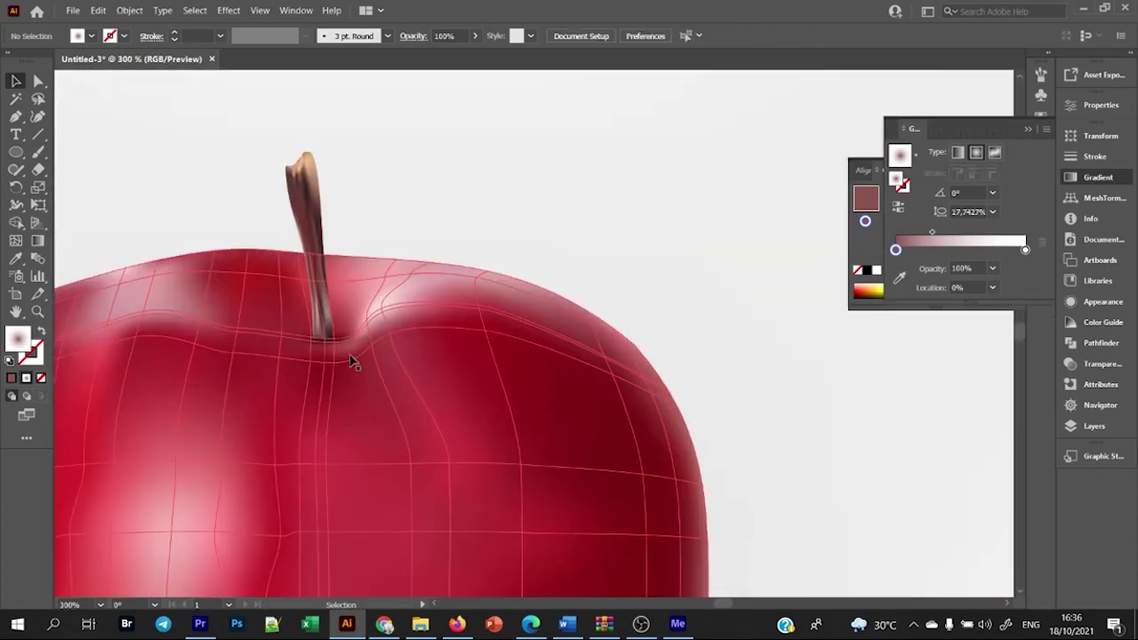
click(365, 336)
key(ctrl+minus)
key(ctrl+minus)
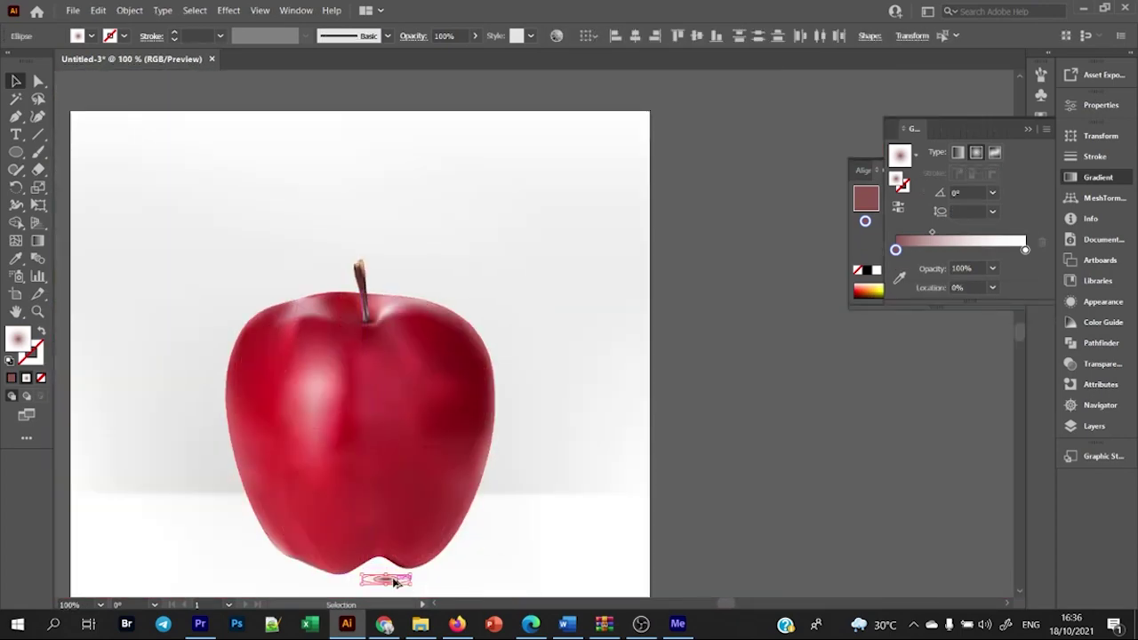
scroll(396, 582, down, 3)
drag(412, 498, 602, 539)
click(689, 519)
key(ctrl+minus)
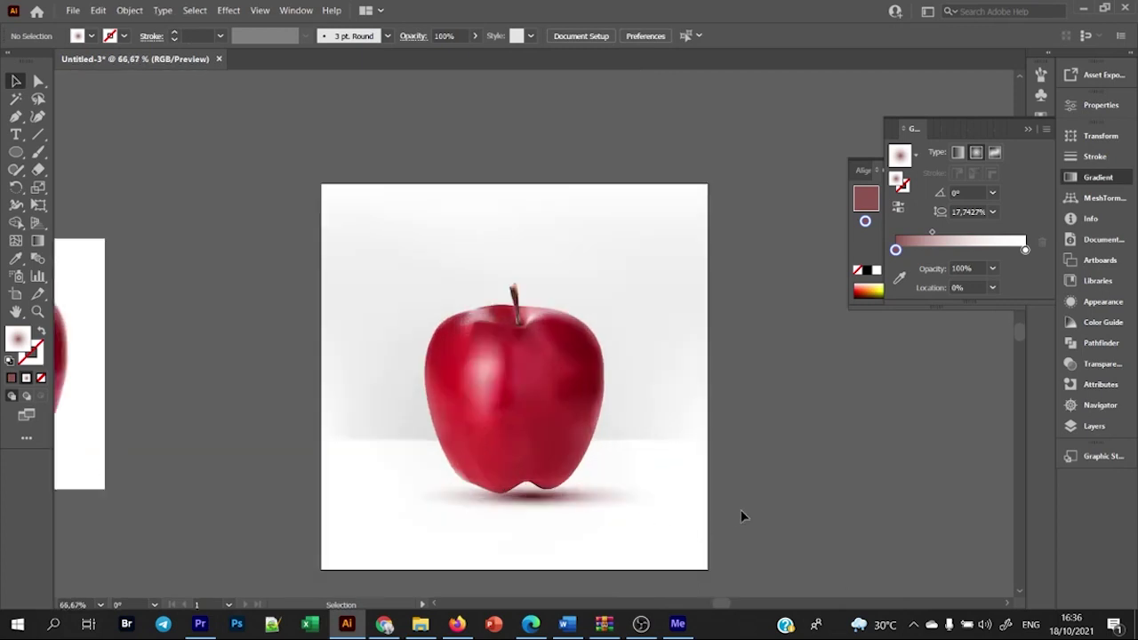
- Send the ground shadow behind the apple, reposition it, and make it taller
click(549, 509)
key(ctrl+plus)
key(ctrl+plus)
drag(555, 504, 573, 538)
right_click(584, 472)
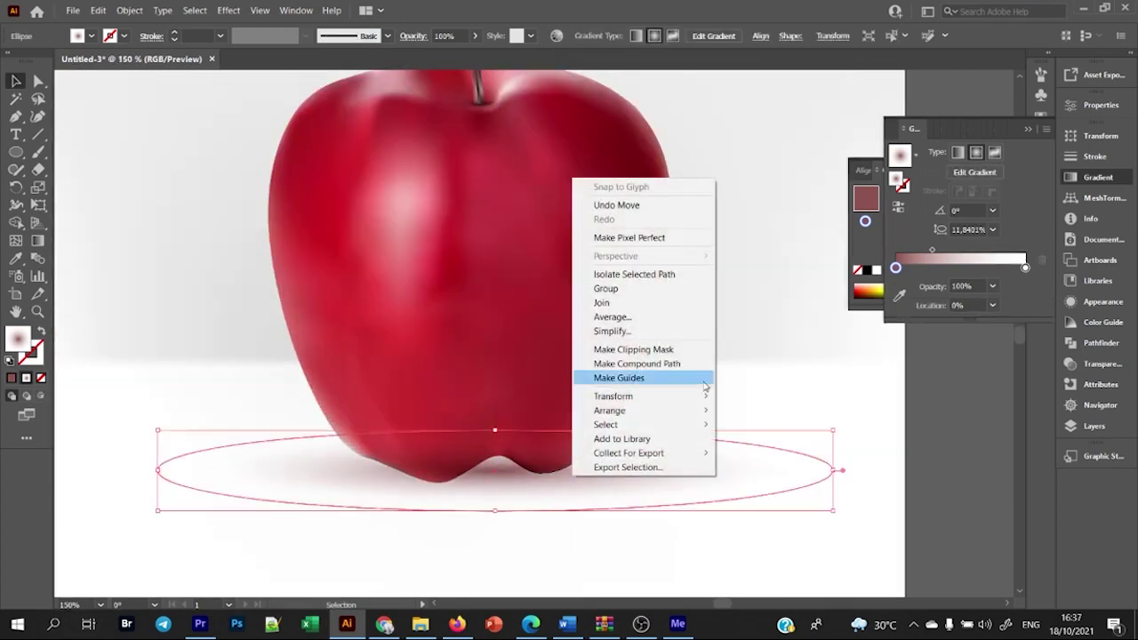
click(800, 522)
drag(594, 490, 583, 490)
drag(481, 503, 478, 540)
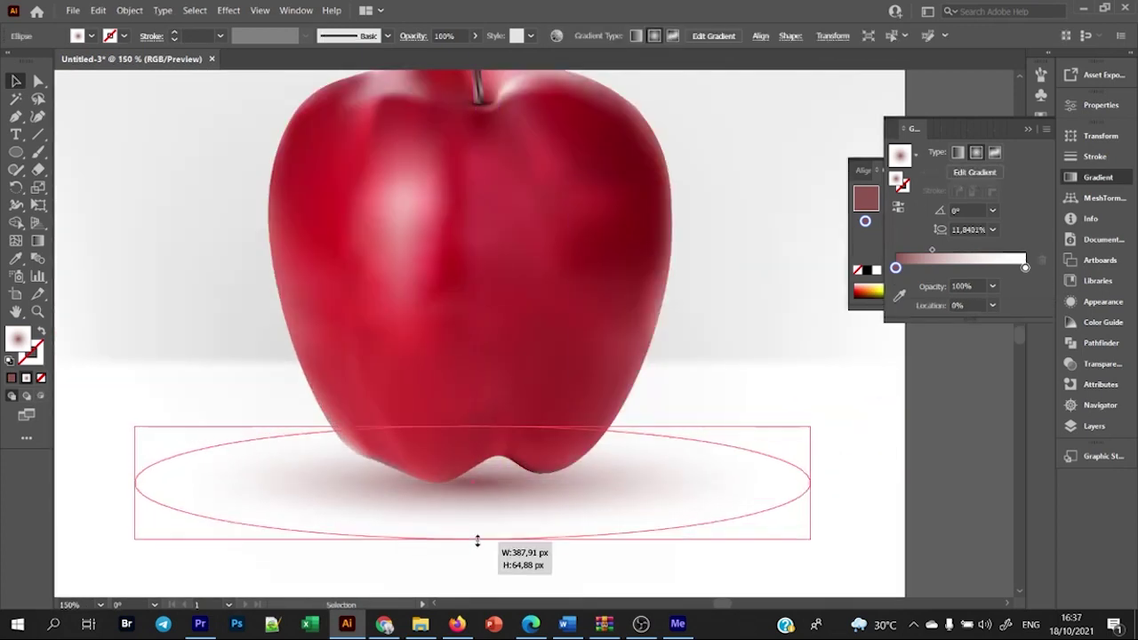
- Recolour the shadow gradient's centre stop to a softer brownish red
key(g)
double_click(27, 341)
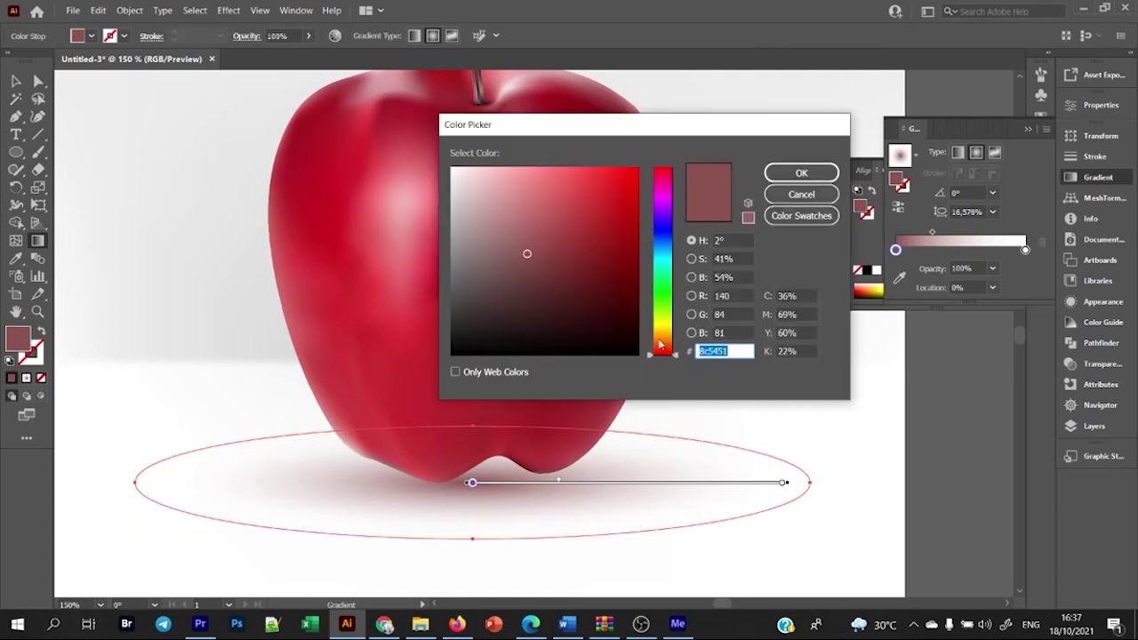
click(802, 178)
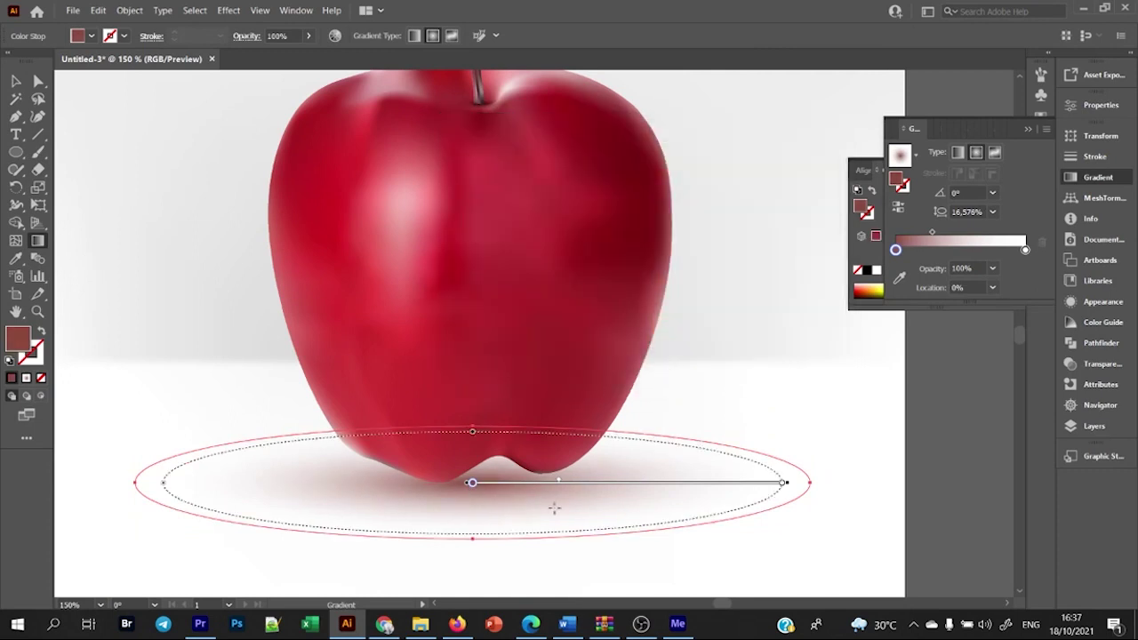
double_click(18, 340)
click(802, 196)
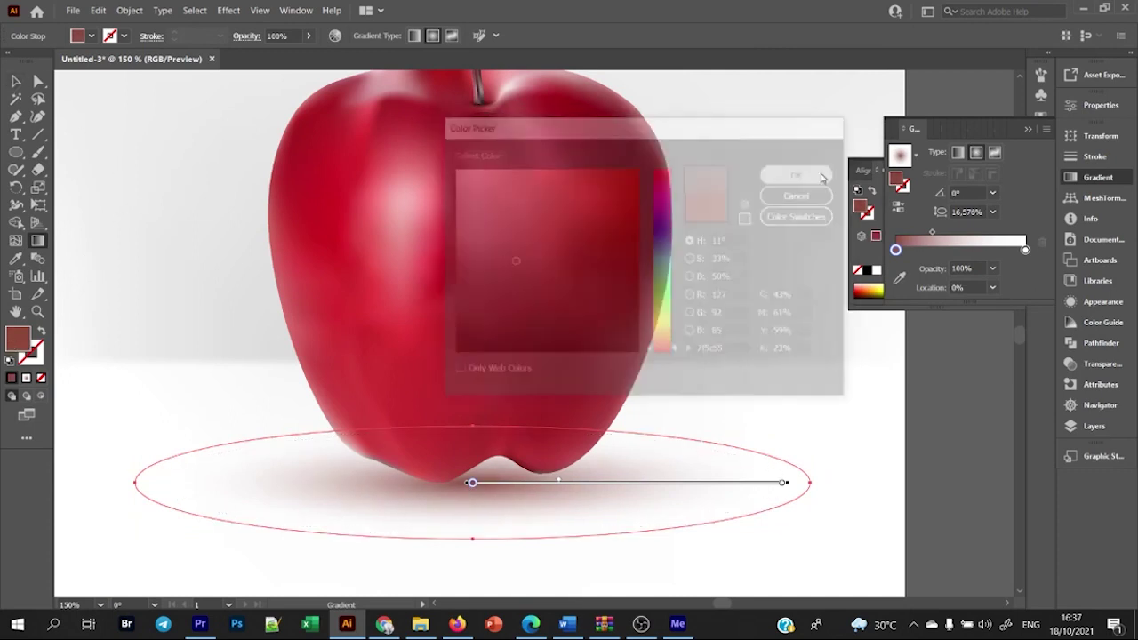
- Move the shadow up under the apple and narrow it to about 388 × 93 px
key(v)
mouse_move(515, 501)
mouse_down()
mouse_move(474, 516)
mouse_move(512, 506)
mouse_up()
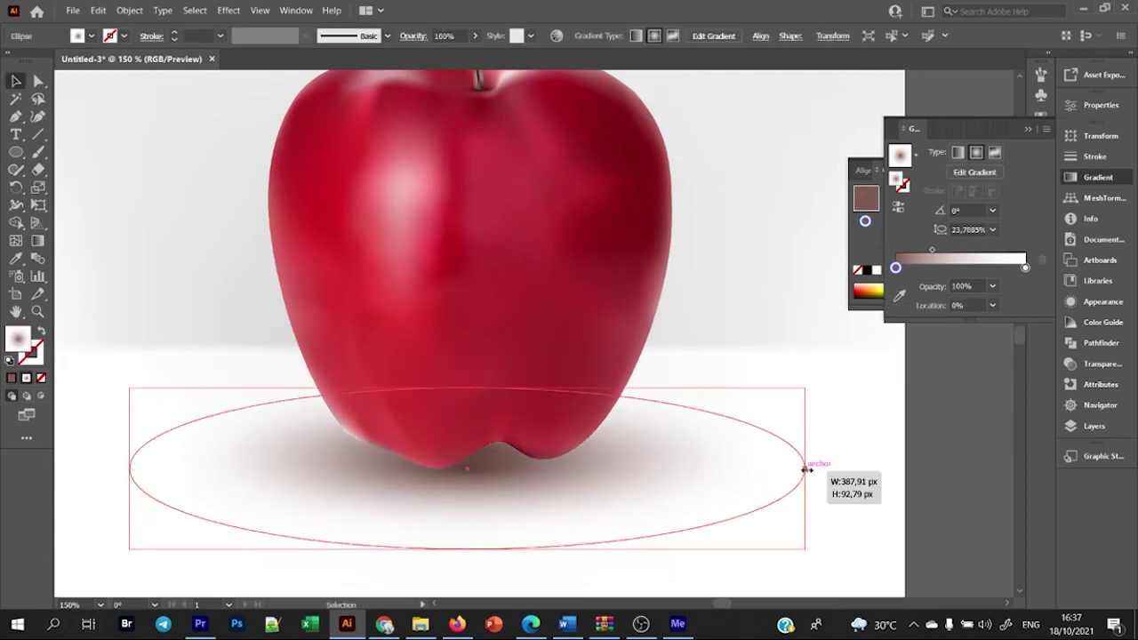
drag(806, 469, 681, 469)
key(ctrl+minus)
key(ctrl+minus)
- Give the apple's lower-left edge mesh points darker reds sampled from the apple body
key(ctrl+plus)
key(ctrl+plus)
key(ctrl+plus)
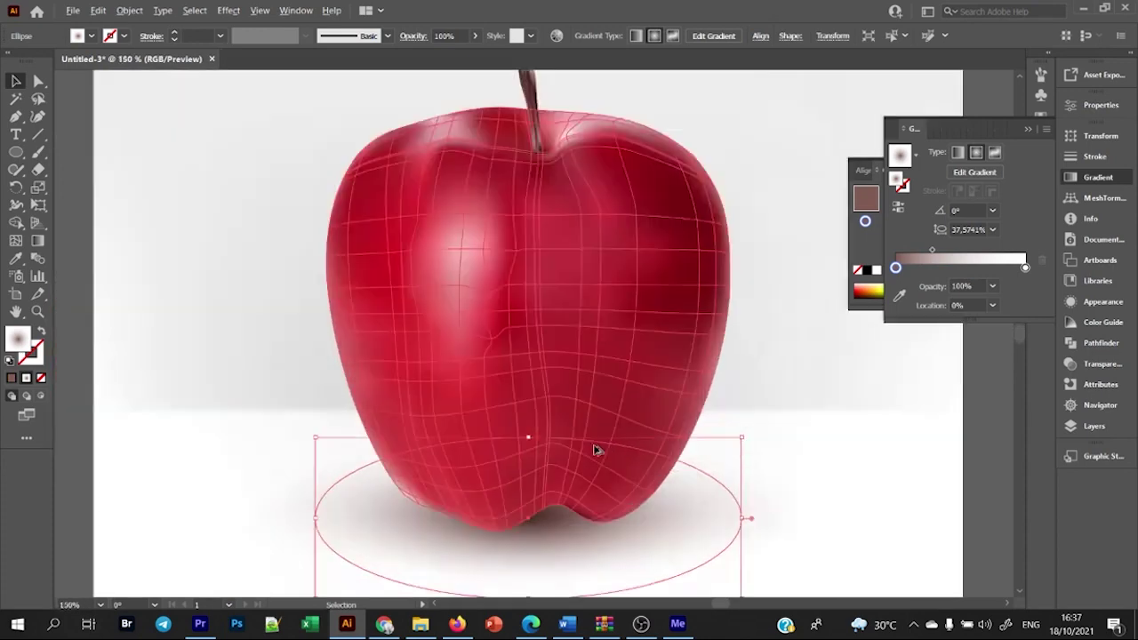
drag(510, 572, 473, 582)
double_click(421, 508)
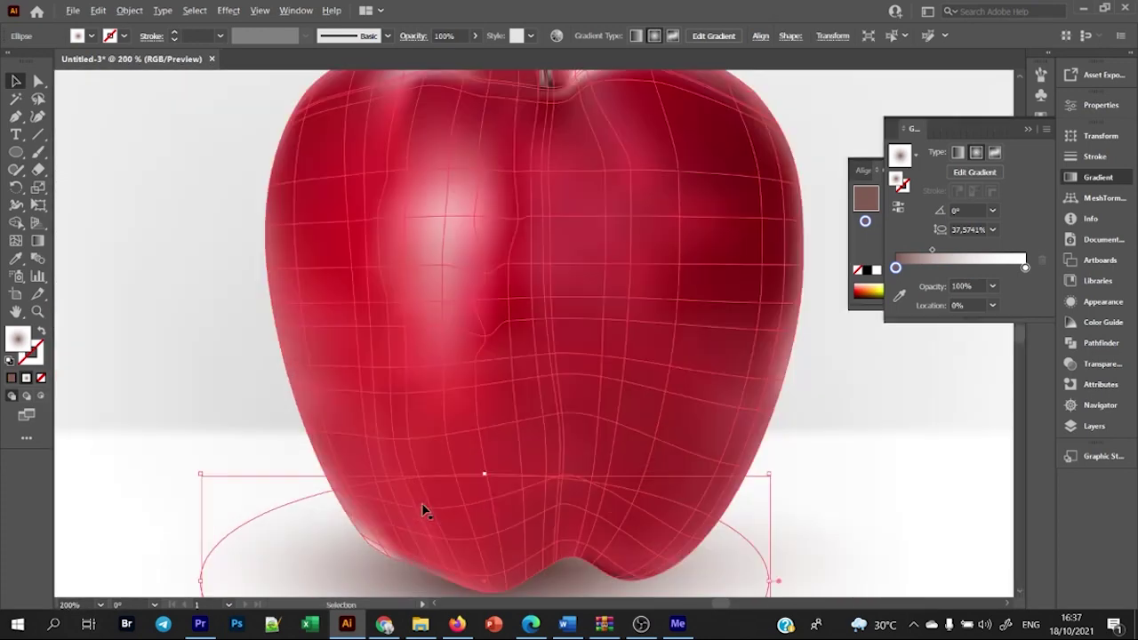
scroll(412, 526, up, 2)
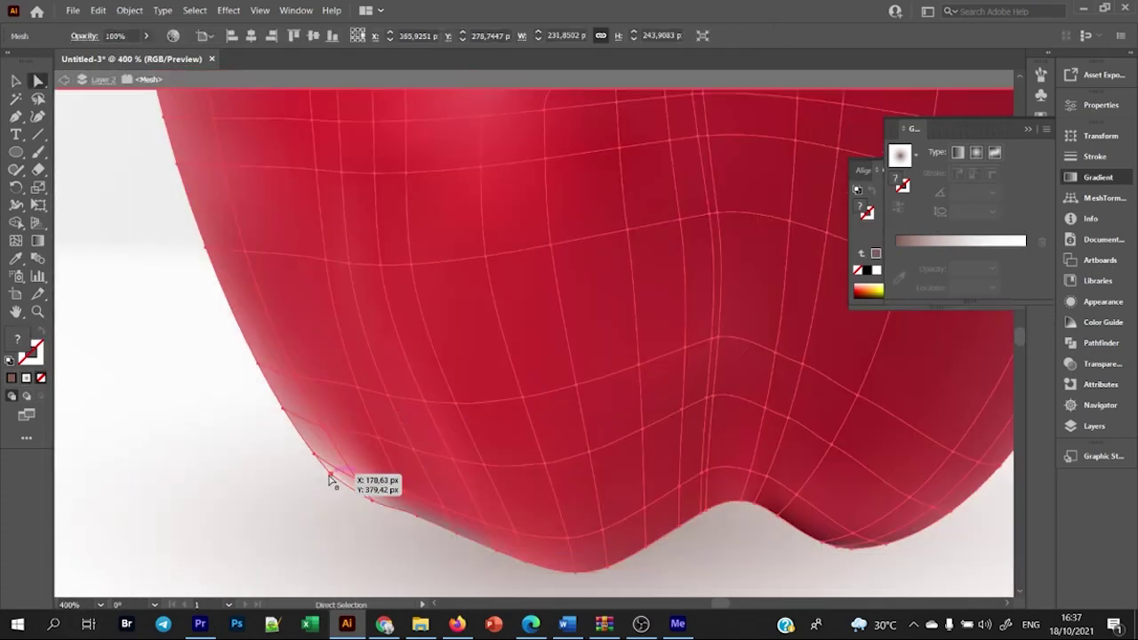
click(369, 499)
click(15, 259)
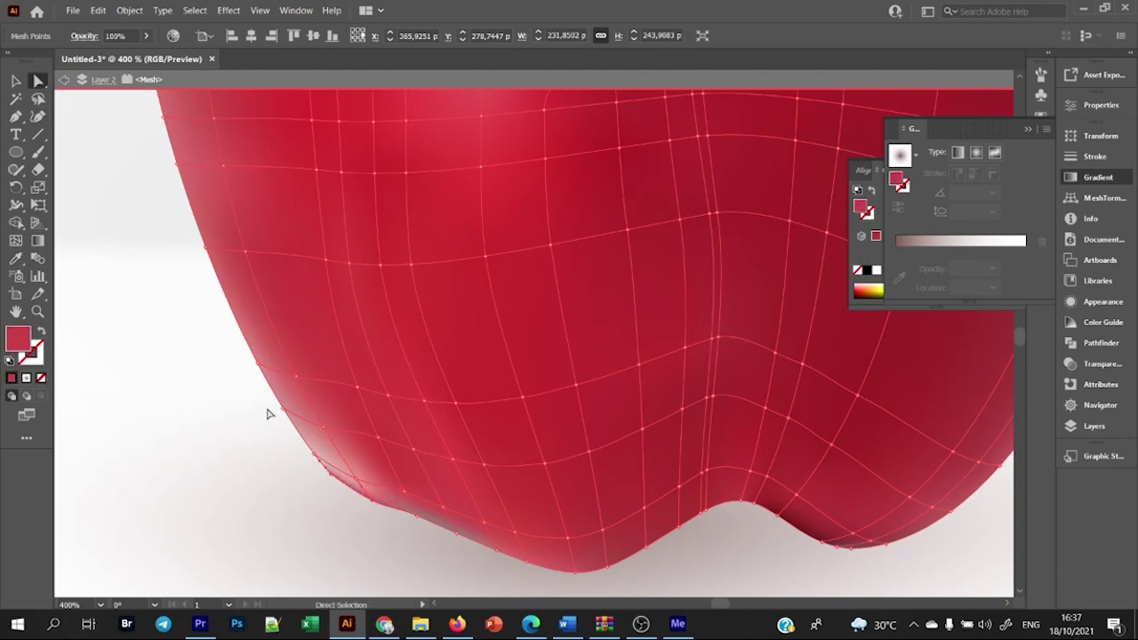
click(316, 458)
click(16, 260)
click(377, 451)
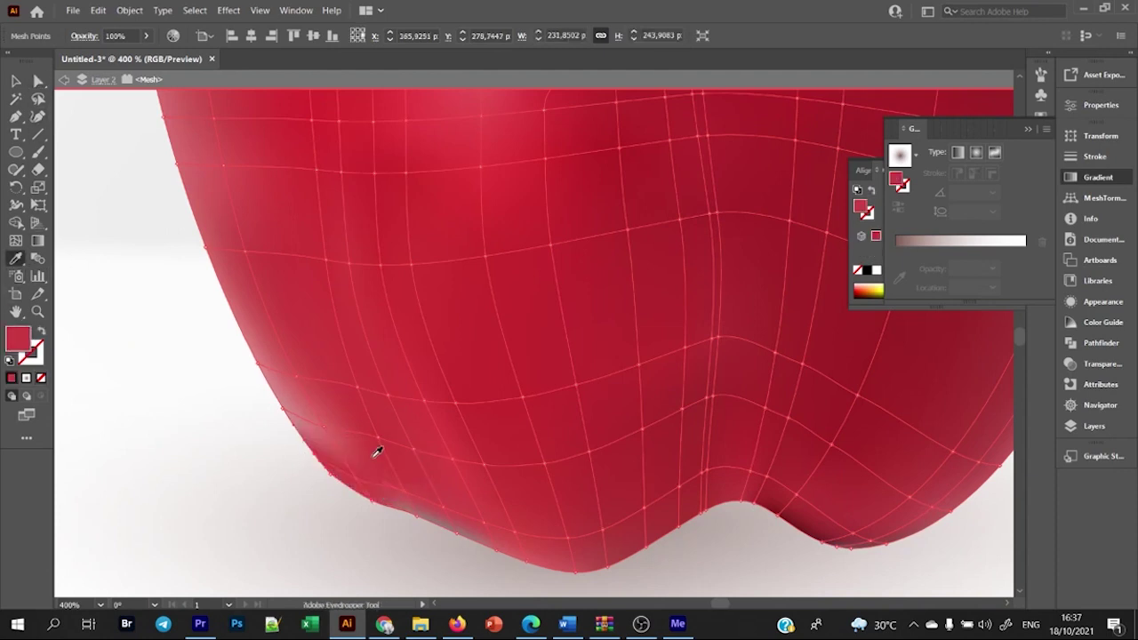
click(325, 433)
key(i)
click(327, 446)
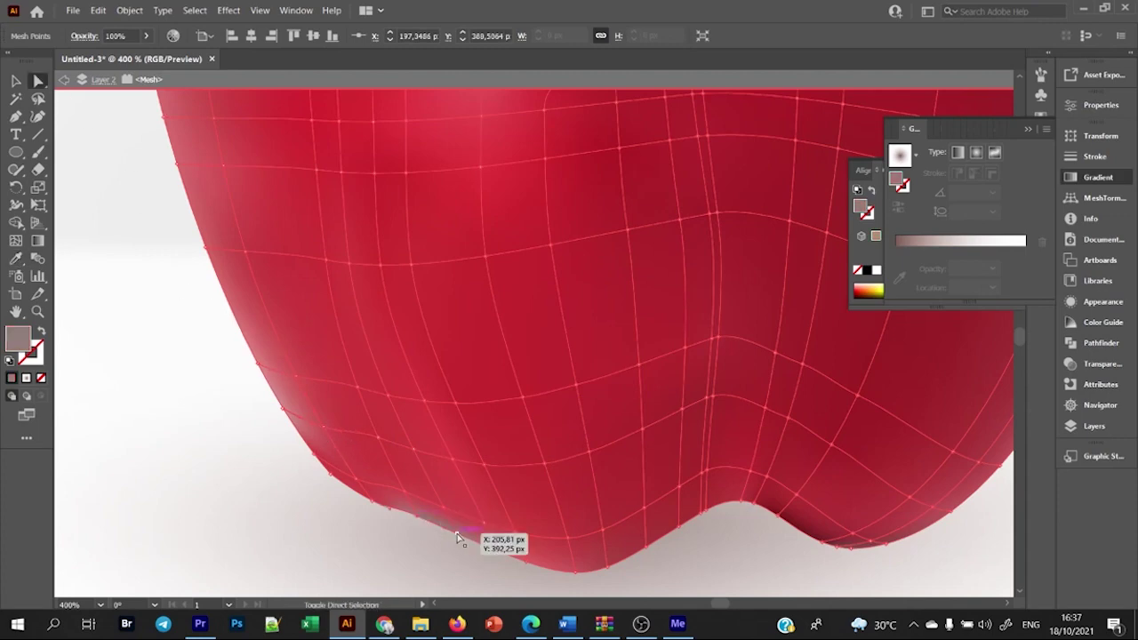
- Colour the selected bottom mesh points a darker red and deselect the mesh
key(ctrl+a)
click(780, 501)
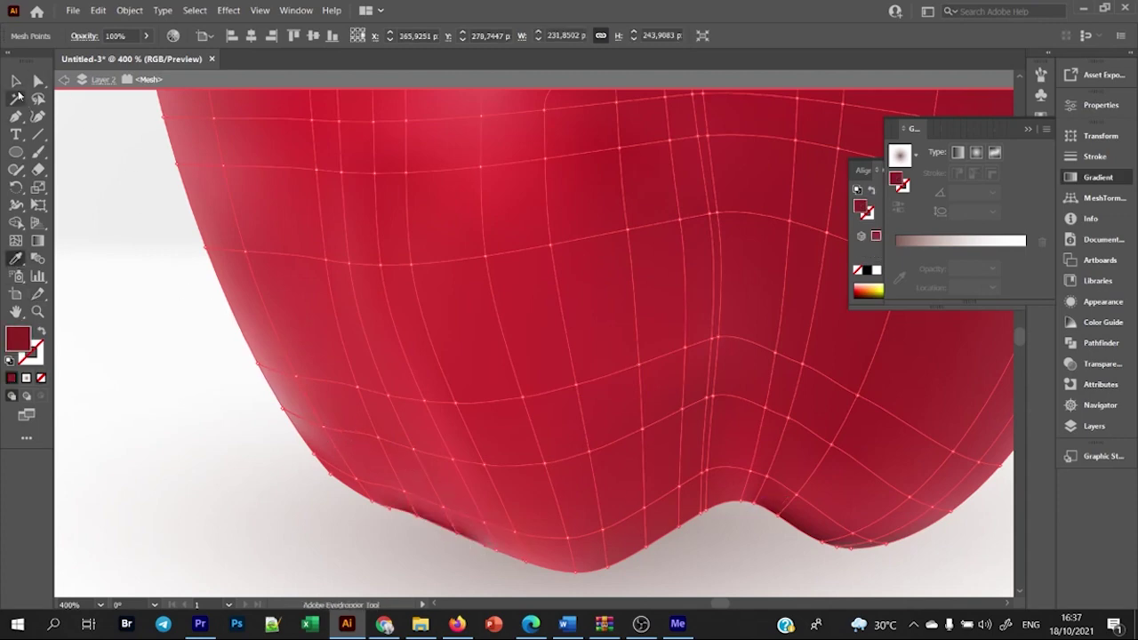
scroll(419, 492, down, 3)
scroll(508, 542, down, 2)
key(v)
scroll(608, 463, up, 5)
scroll(607, 462, up, 1)
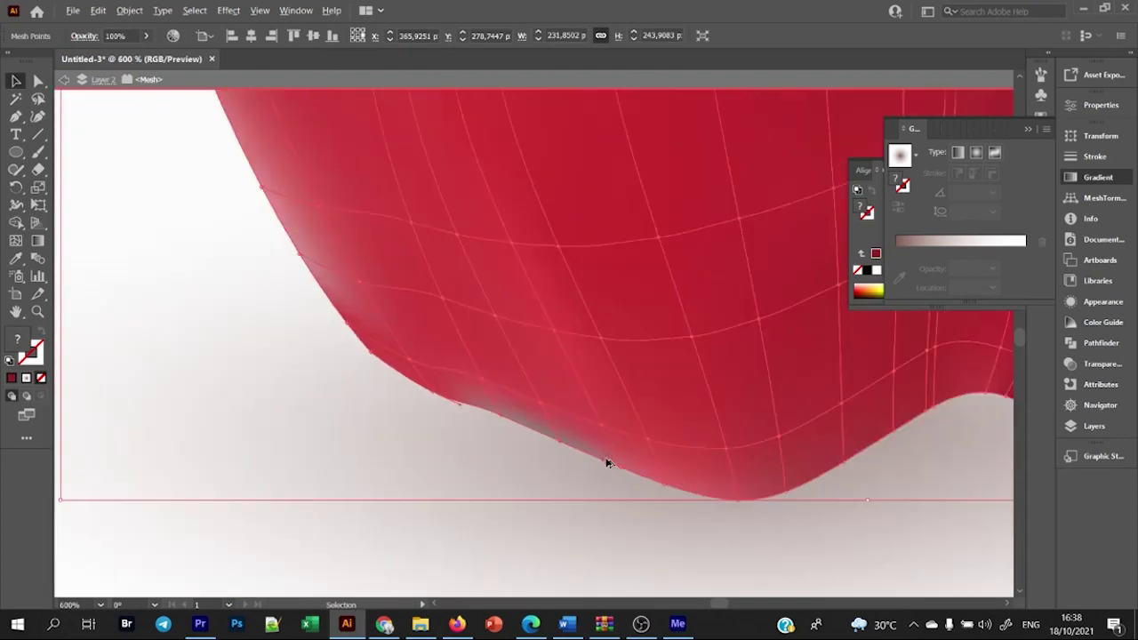
scroll(607, 462, down, 4)
click(885, 485)
scroll(229, 533, up, 4)
- Lasso the left-edge mesh points and give them a sampled red
click(38, 81)
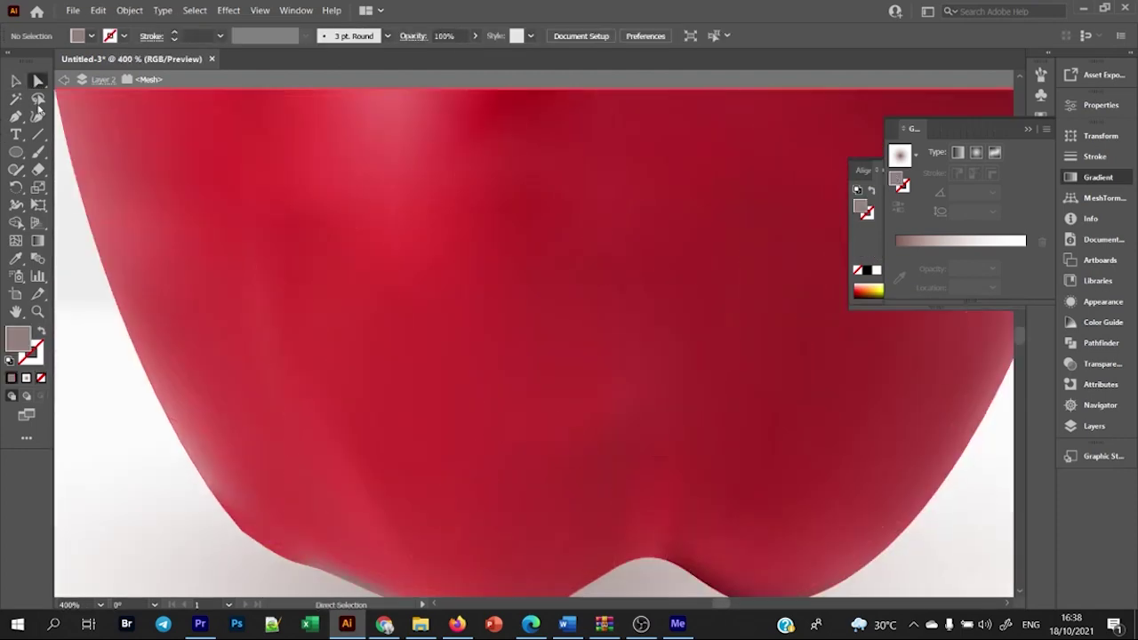
click(197, 474)
drag(172, 432, 78, 250)
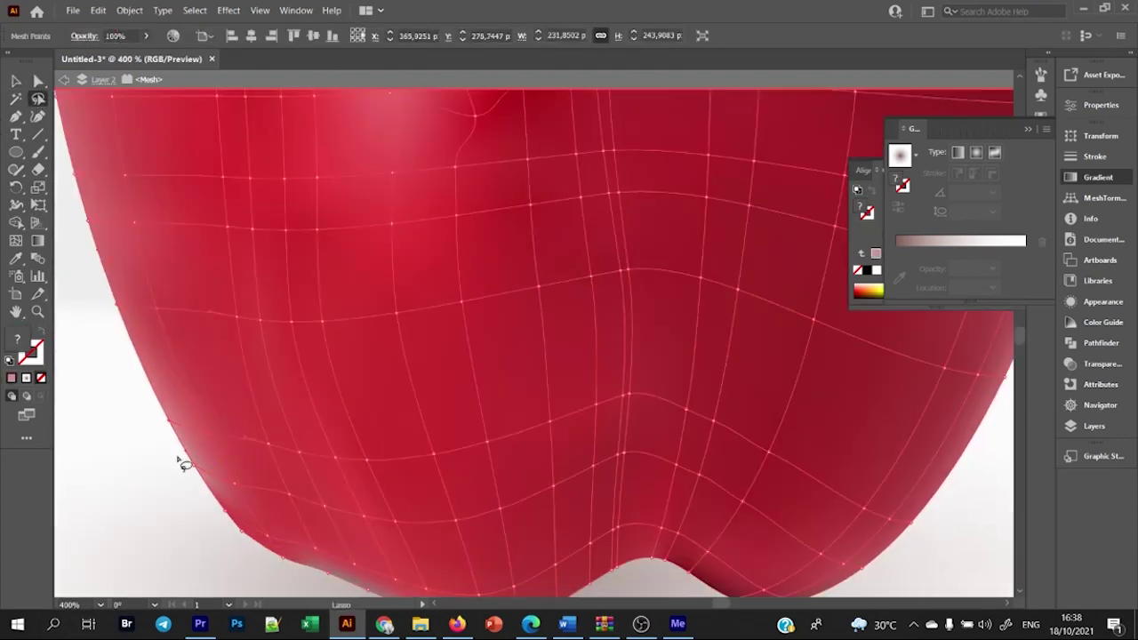
click(16, 259)
click(220, 425)
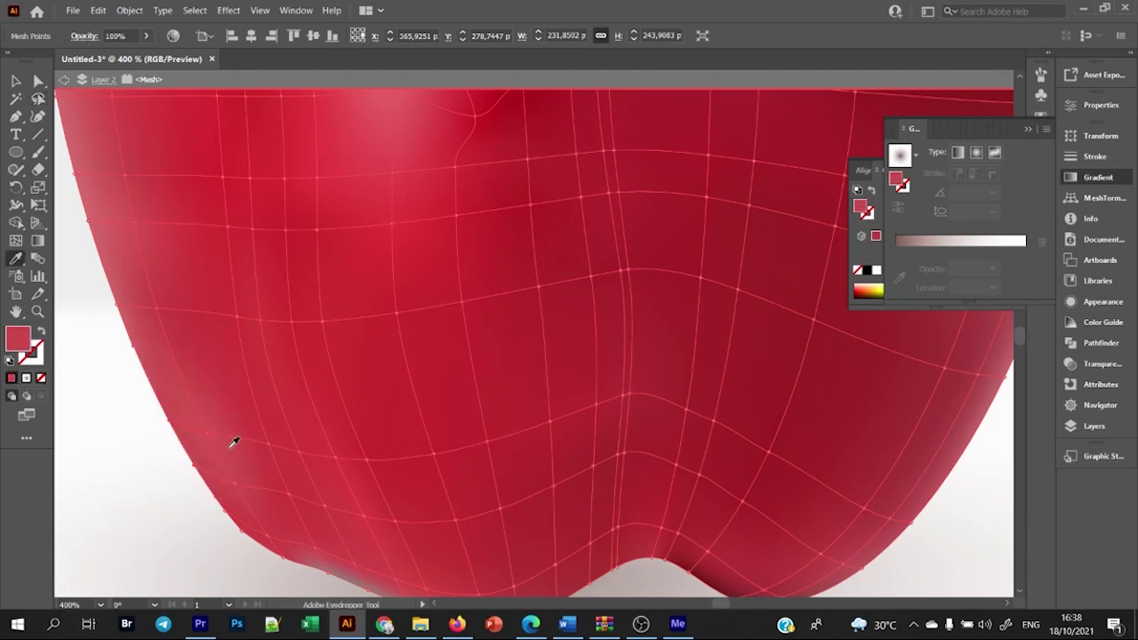
key(ctrl+minus)
key(ctrl+minus)
key(ctrl+minus)
key(v)
click(775, 457)
key(ctrl+minus)
key(ctrl+minus)
key(ctrl+minus)
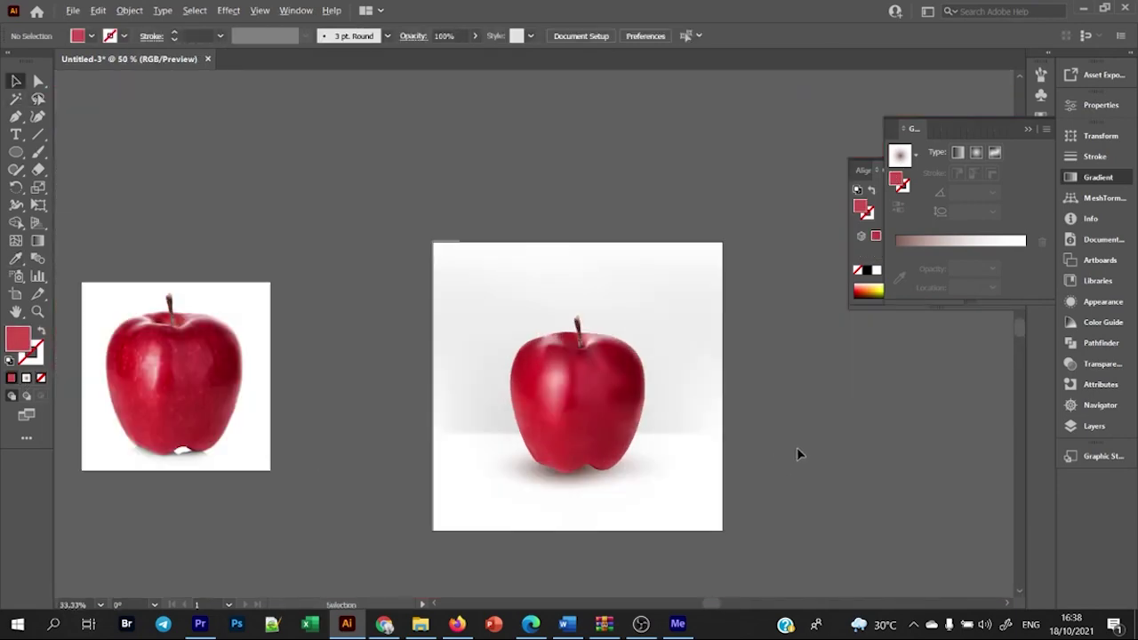
- Flatten the ground shadow's gradient to a 17.74% aspect ratio
key(ctrl+plus)
key(ctrl+plus)
key(l)
drag(503, 466, 654, 503)
key(period)
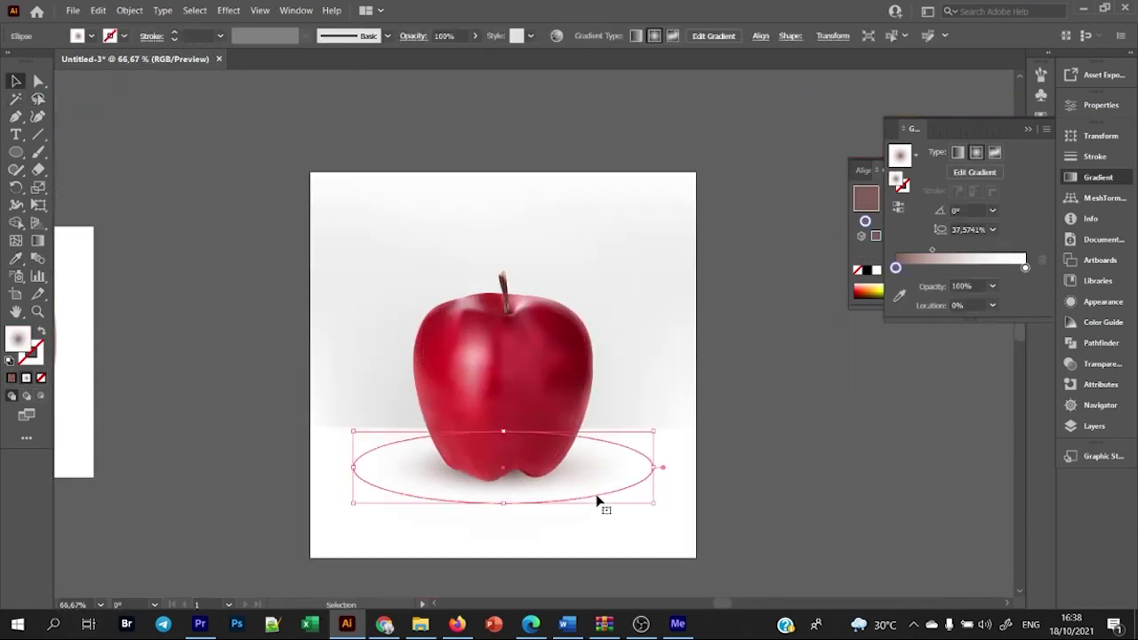
click(798, 516)
- Delete the reference apple photo beside the artboard and review the finished artwork
key(ctrl+minus)
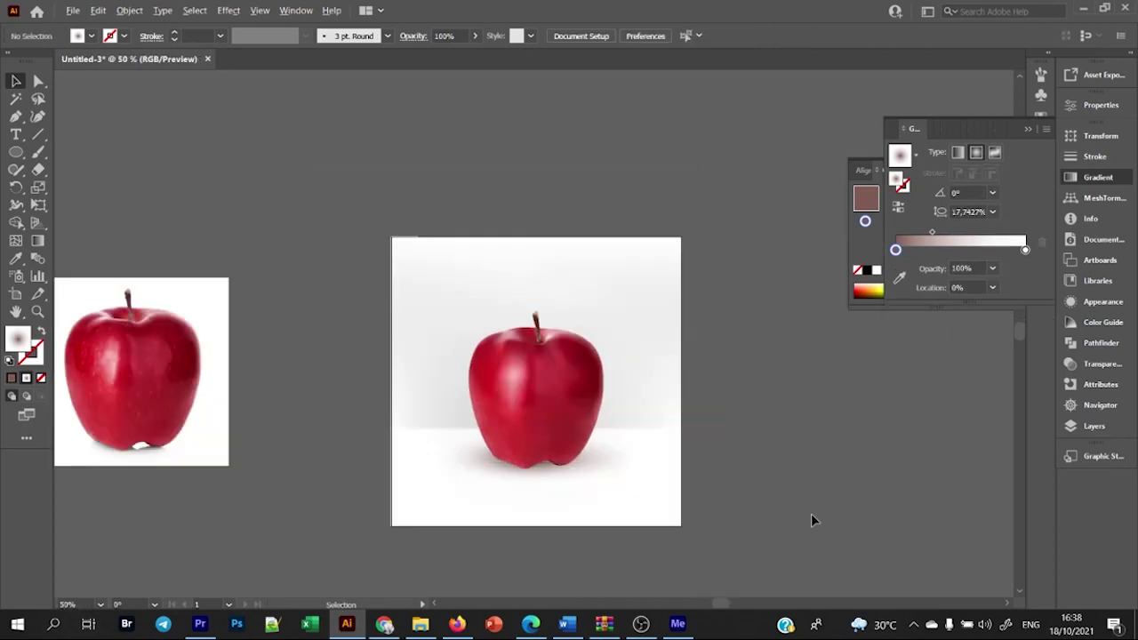
click(105, 294)
key(Delete)
key(ctrl+plus)
key(ctrl+plus)
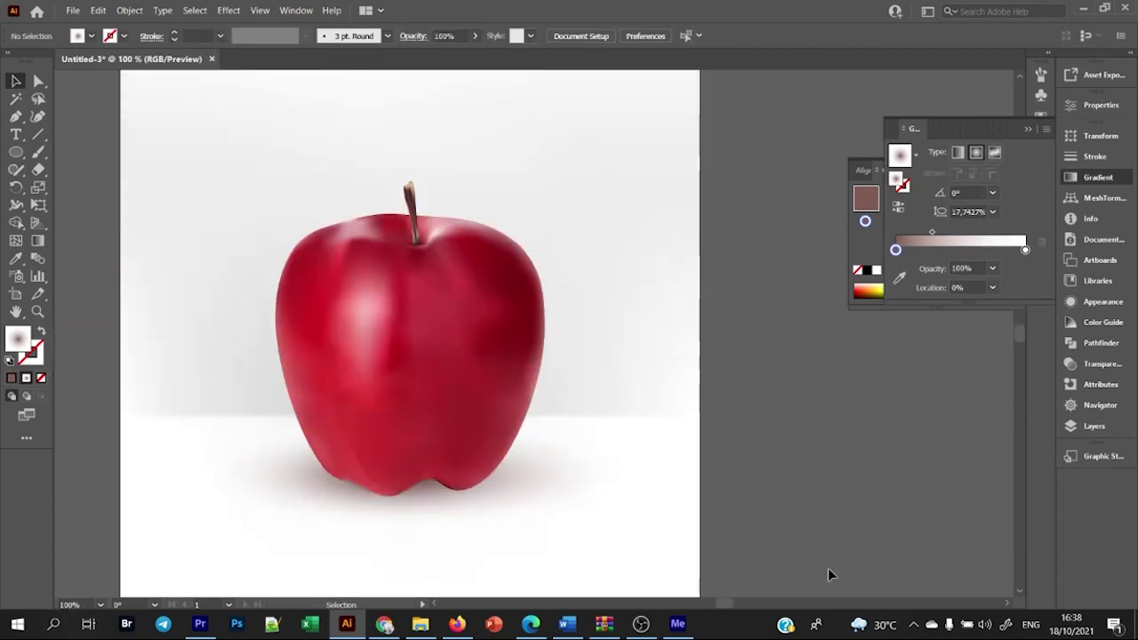
key(ctrl+minus)
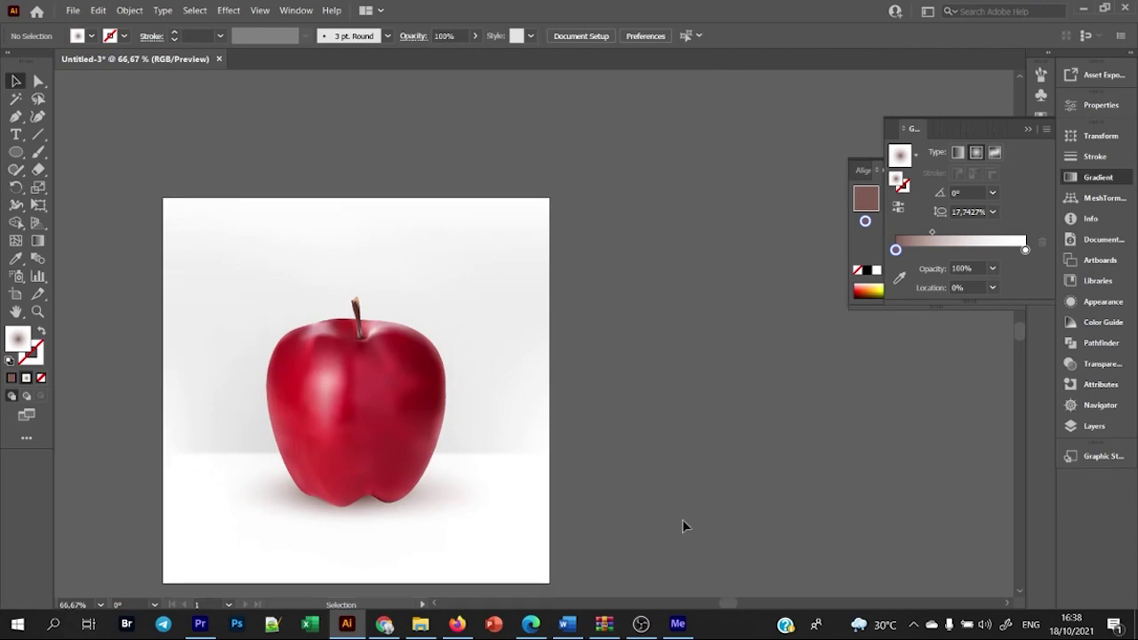